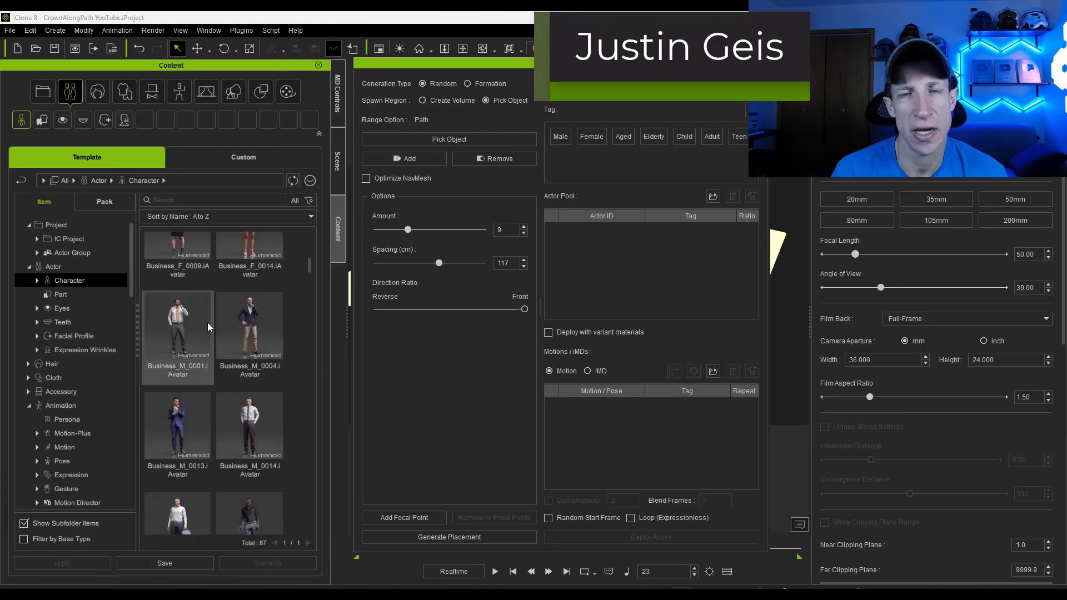
Add an avatar to the crowd generator's actor pool and open the tag choices for the Casual_Walk_F motion
left_click_drag(250, 439, 611, 300)
left_click(731, 301)
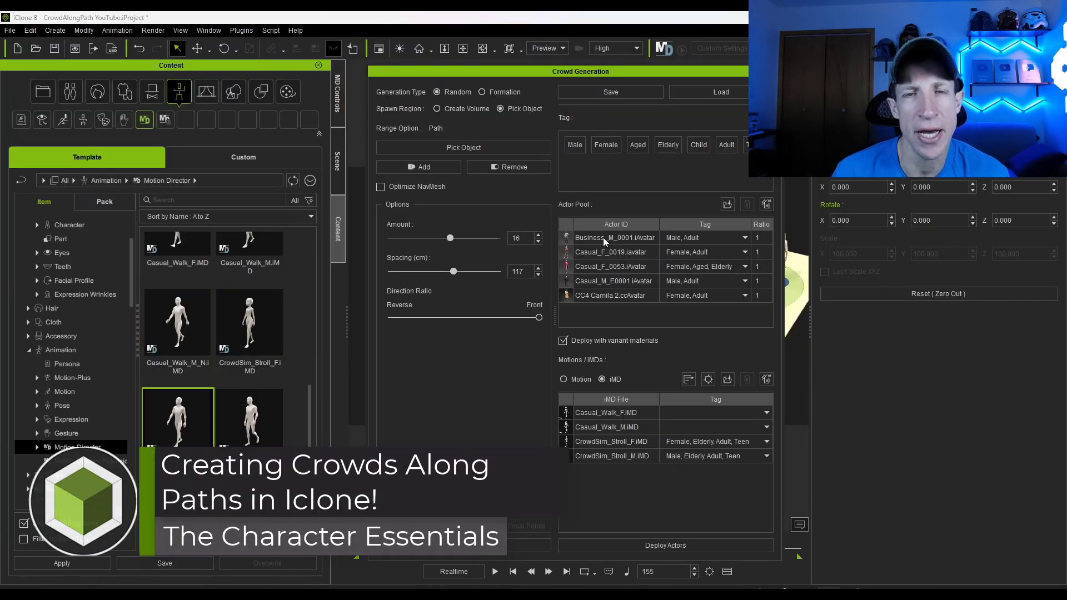
left_click(767, 413)
left_click(670, 442)
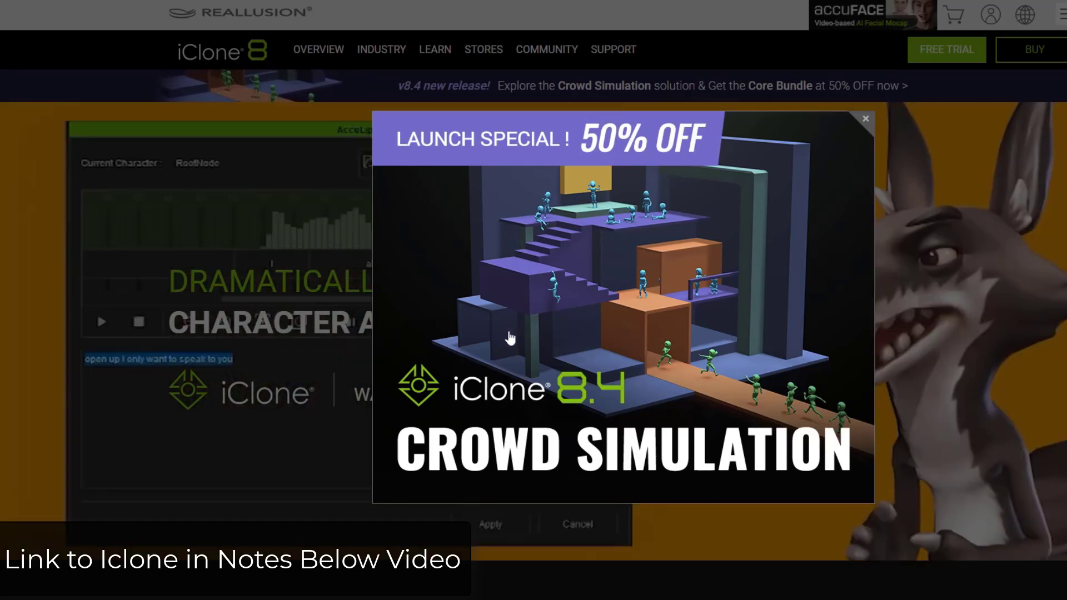
Dismiss the launch special pop-up on the iClone 8 product page and look through its new features and character animation sections
scroll(658, 337, "down", 1)
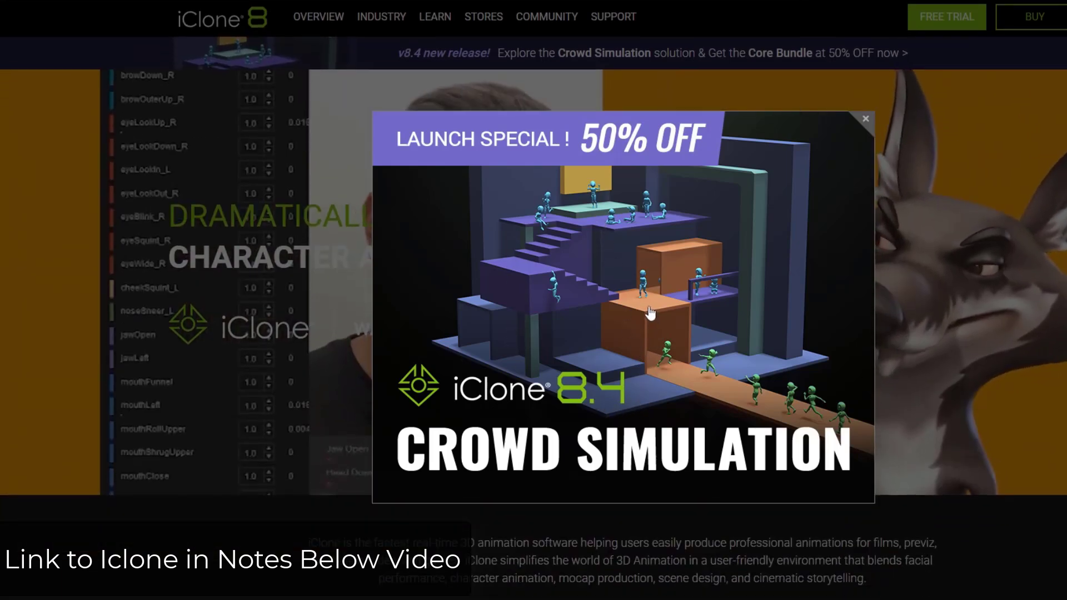
left_click(866, 120)
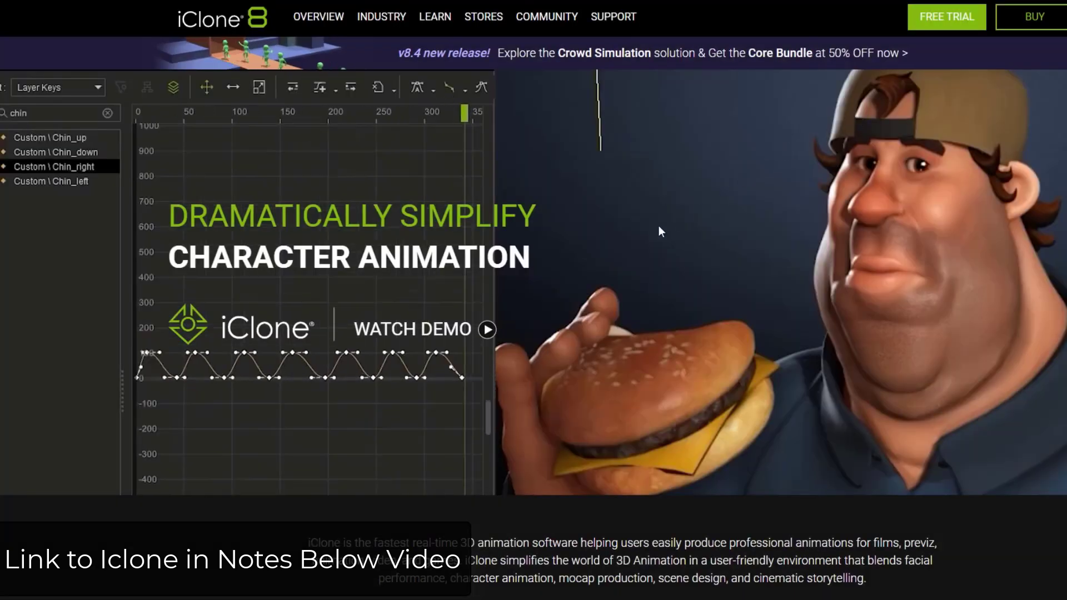
scroll(603, 293, "down", 6)
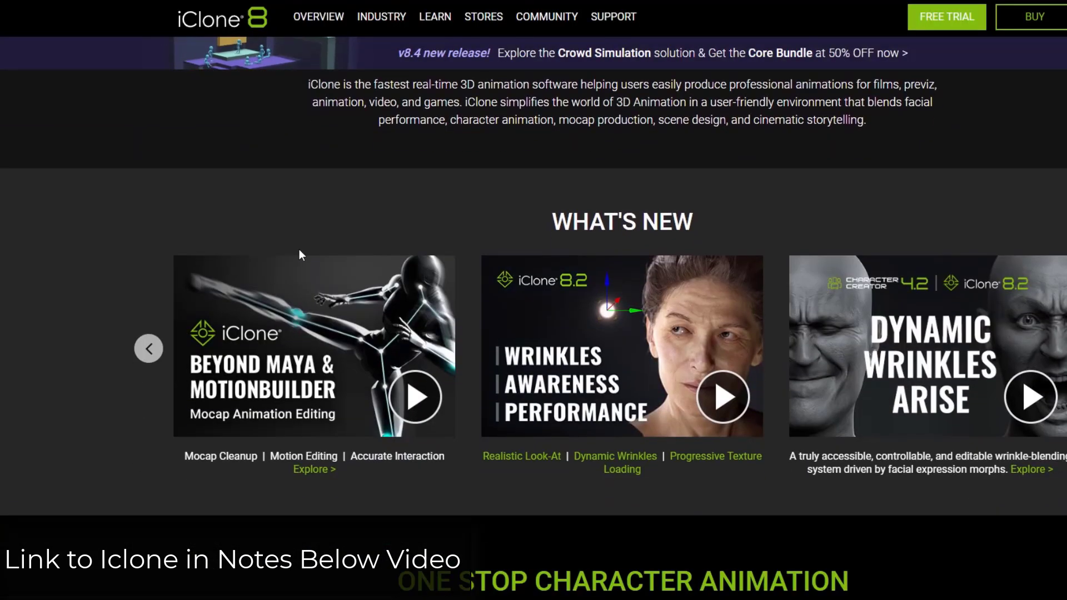
scroll(289, 255, "down", 4)
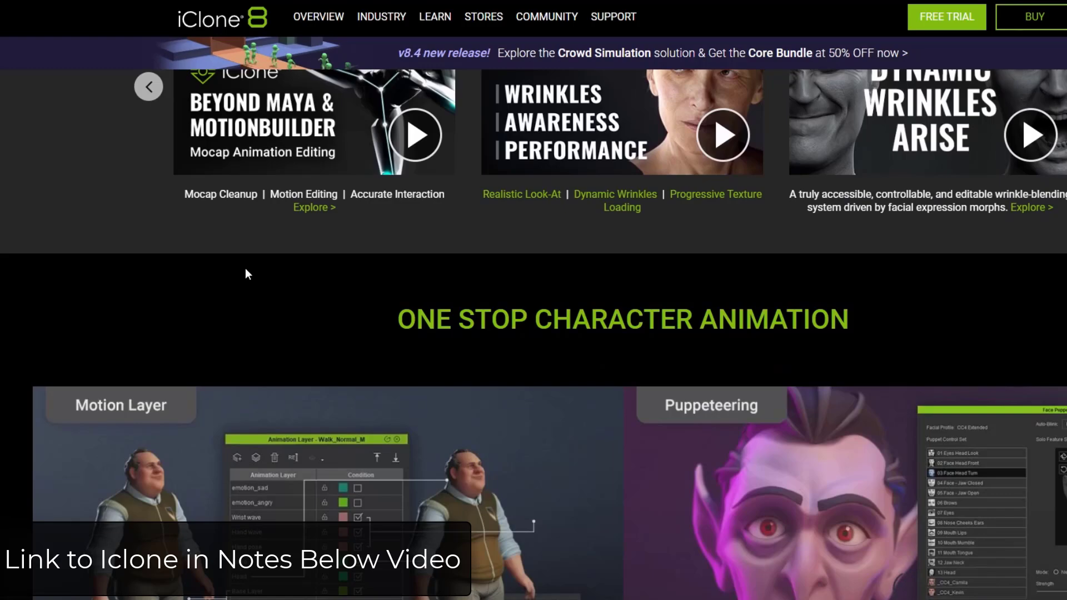
scroll(247, 270, "down", 1)
scroll(248, 277, "down", 10)
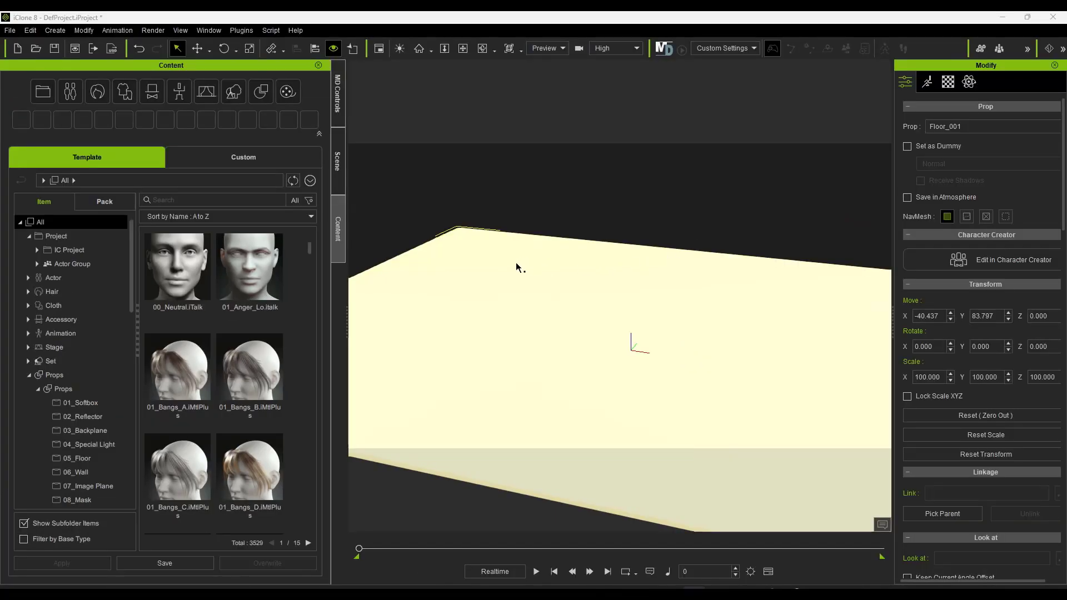
Create a path of six points winding back and forth in an S-shape across the floor, from its far corner to the near edge
right_click_drag(514, 262, 572, 264)
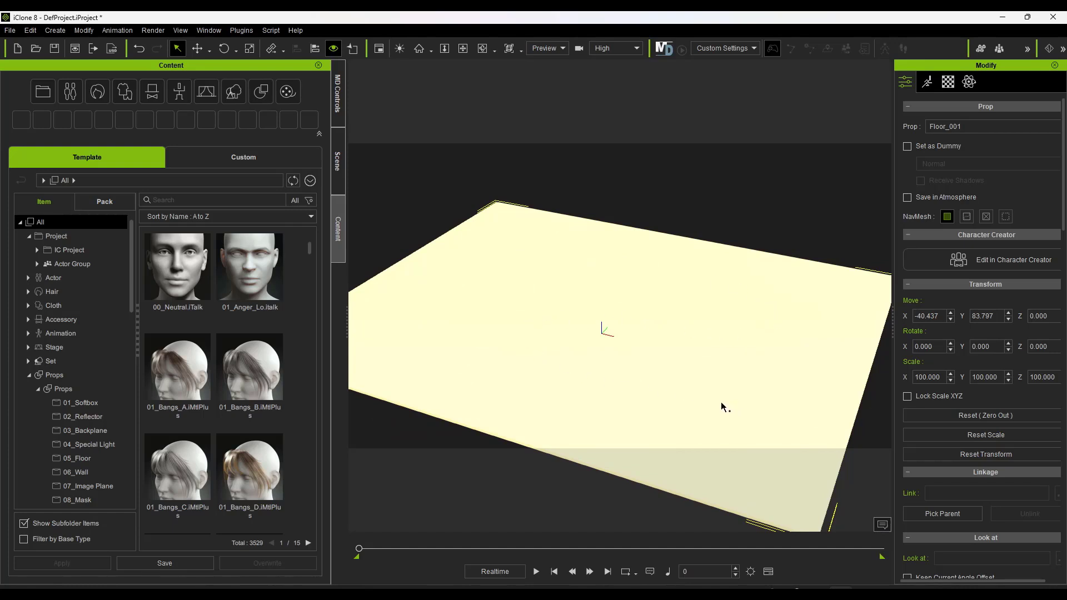
left_click(53, 32)
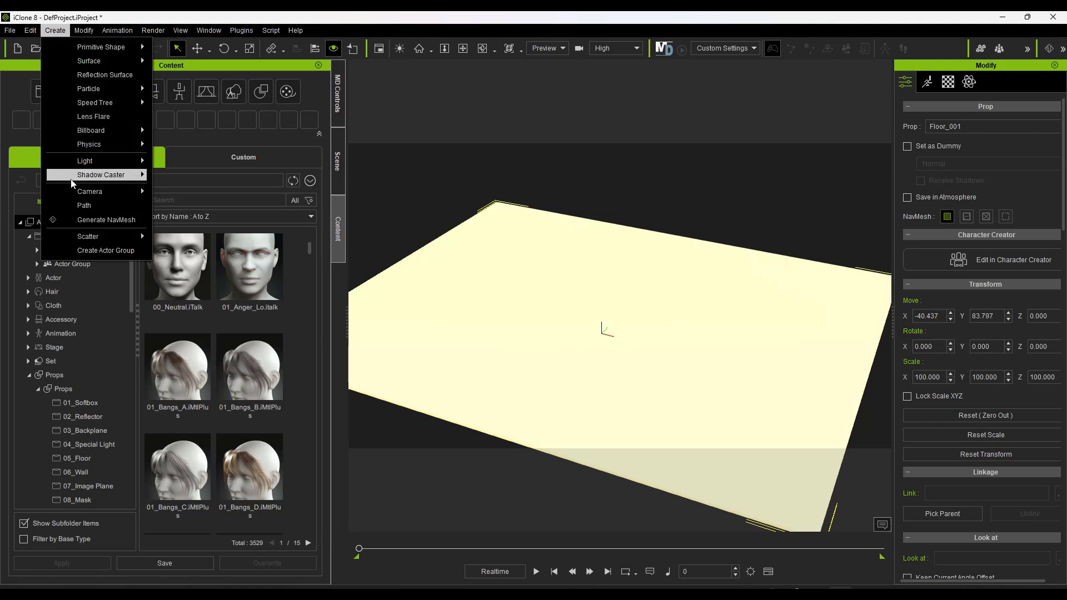
left_click(84, 206)
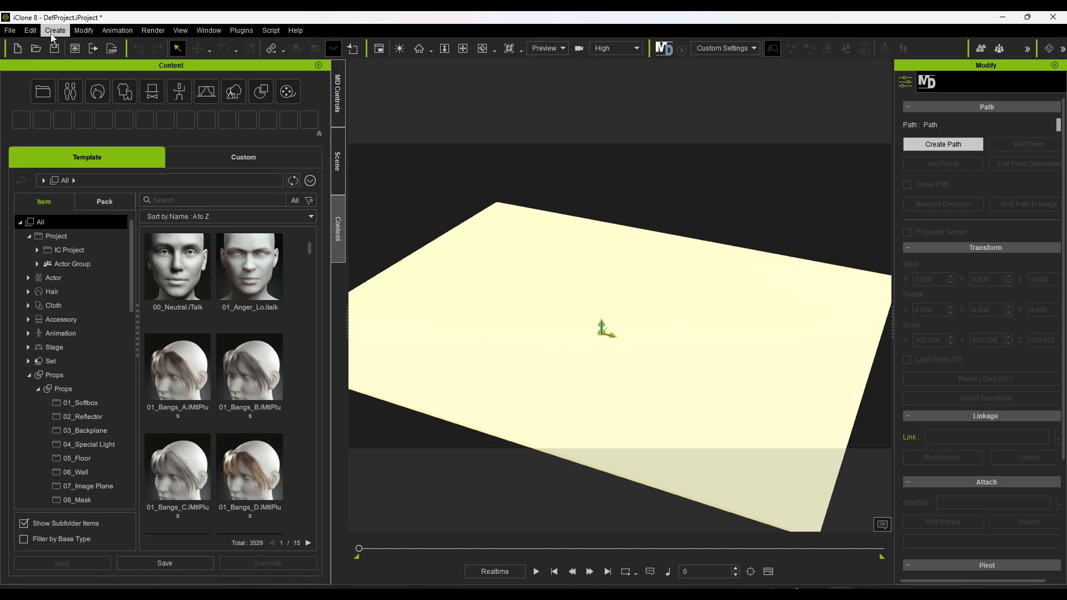
left_click(535, 236)
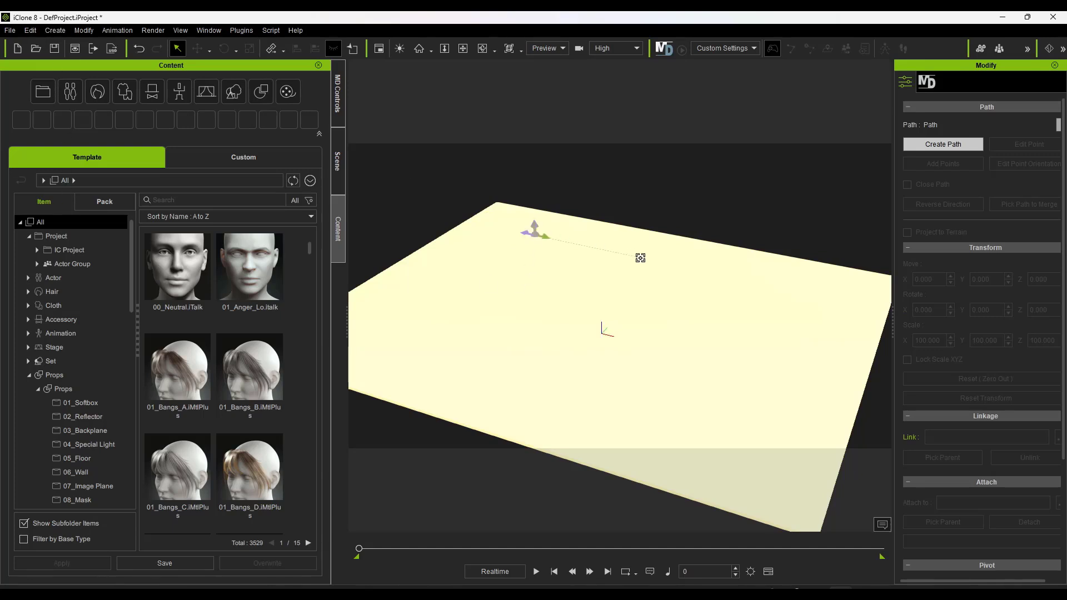
left_click(778, 283)
left_click(786, 325)
left_click(516, 274)
left_click(470, 332)
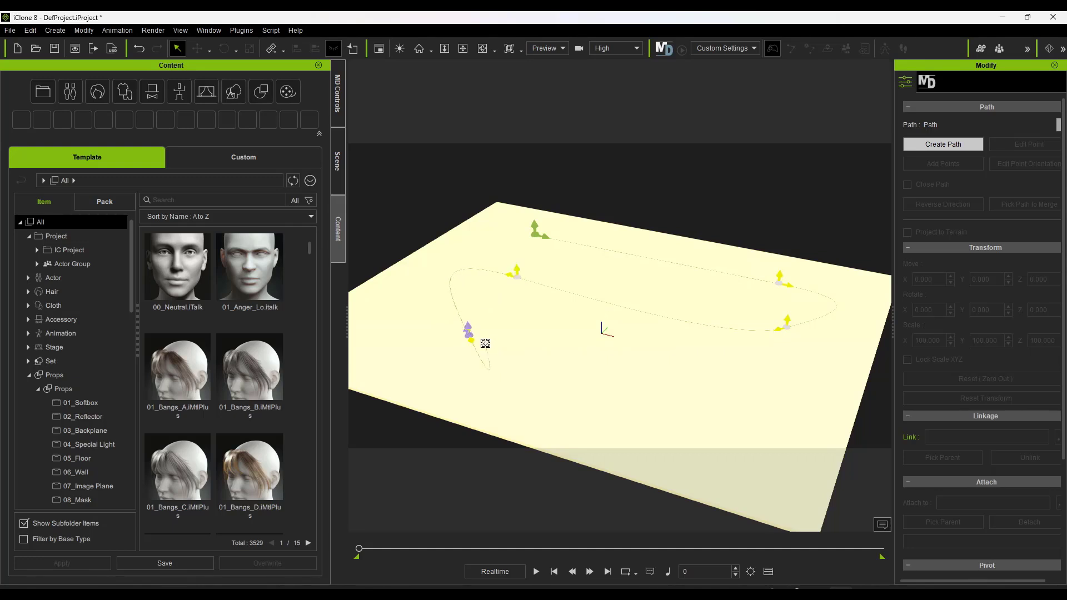
left_click(741, 437)
right_click(749, 397)
right_click_drag(736, 383, 777, 381)
middle_click_drag(776, 381, 728, 301)
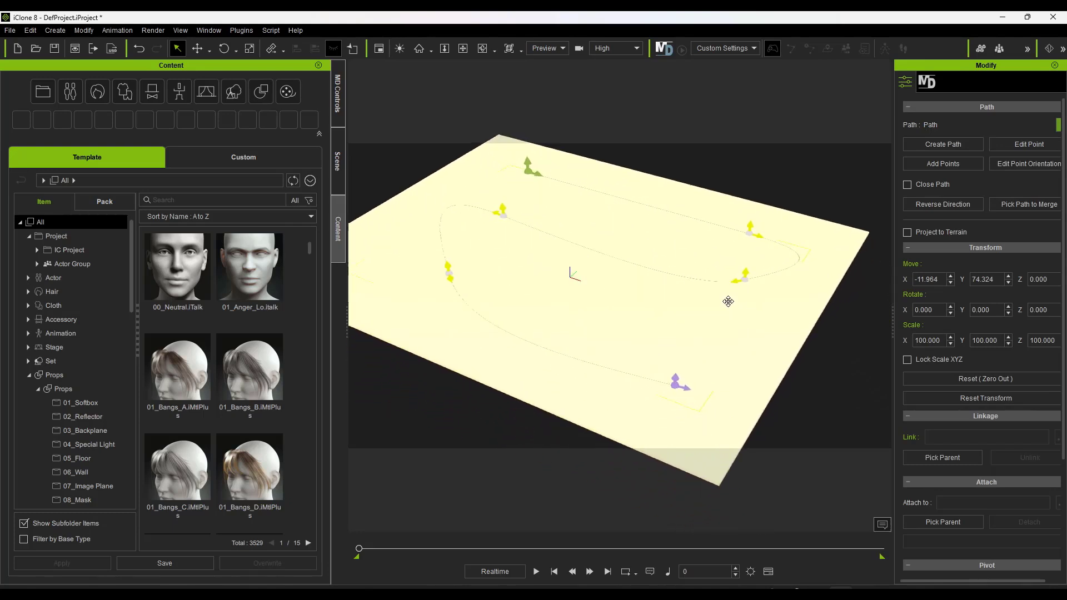
right_click_drag(728, 301, 695, 308)
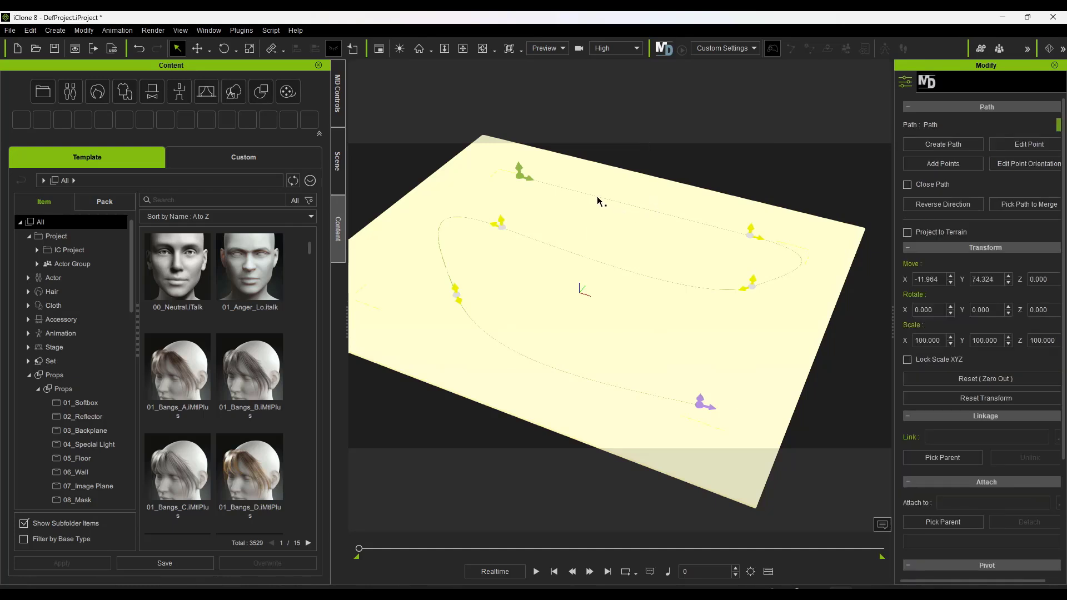
Turn the path into a walkway by setting its width to 67
left_click(517, 177)
left_click(755, 238)
left_click(928, 82)
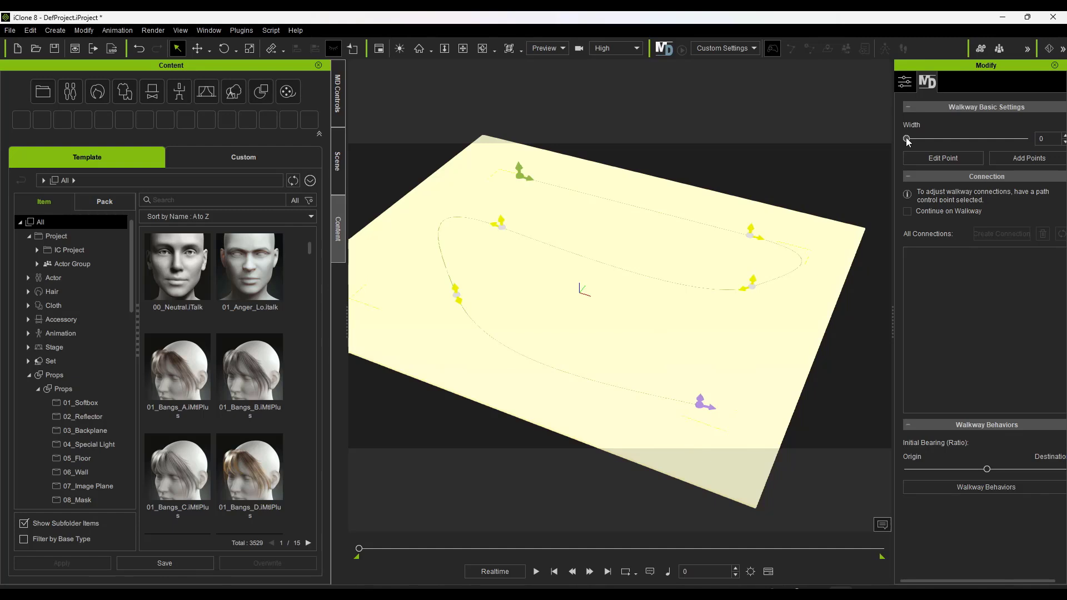
left_click_drag(907, 140, 917, 141)
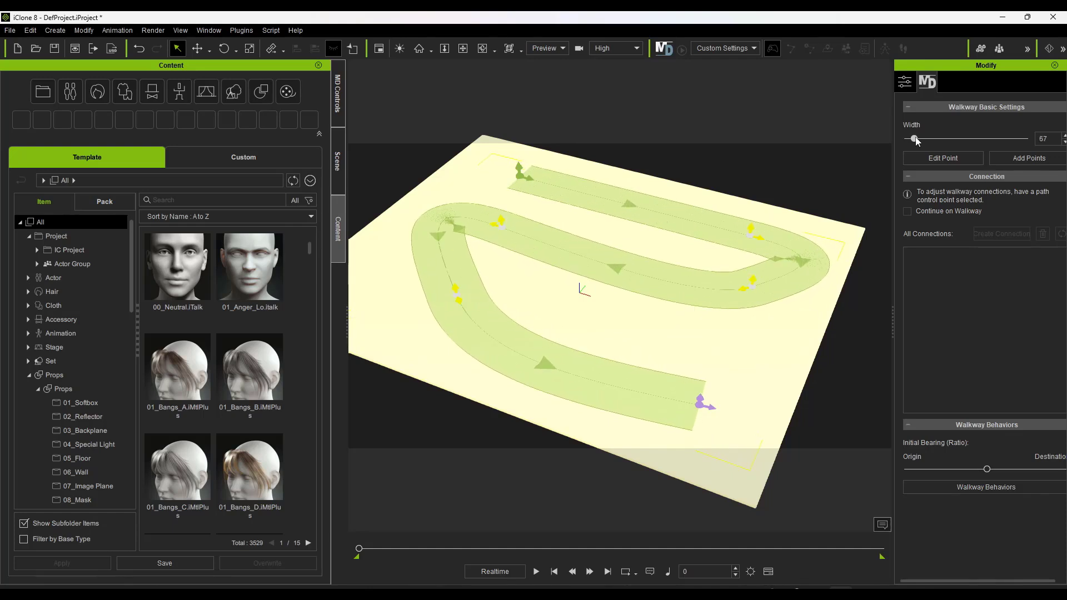
Move the path's fourth control point inward along the floor to reshape the second bend
left_click(948, 156)
left_click(500, 225)
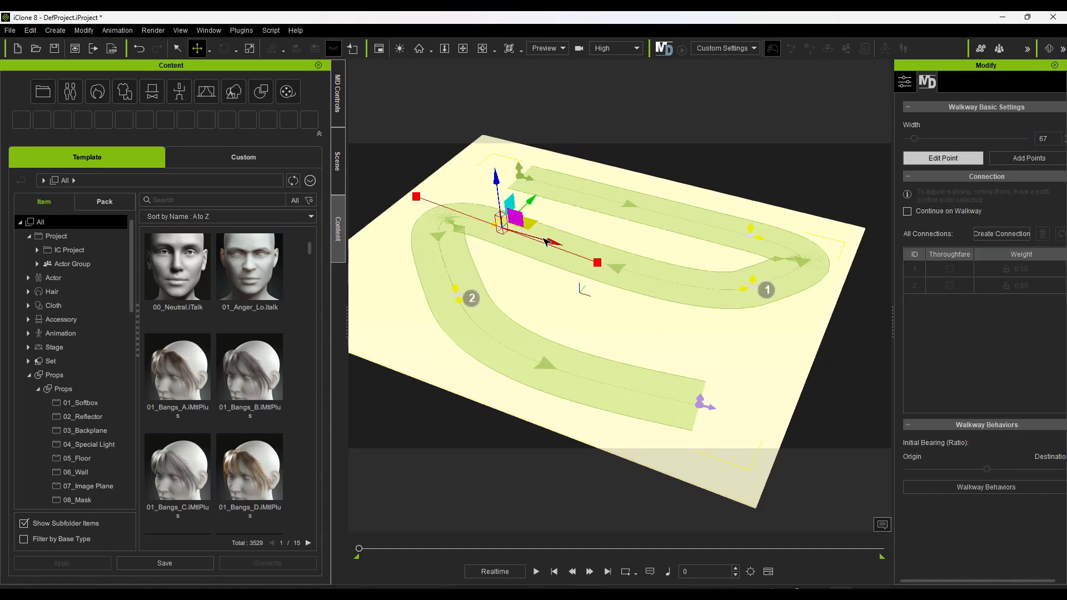
left_click_drag(554, 245, 592, 247)
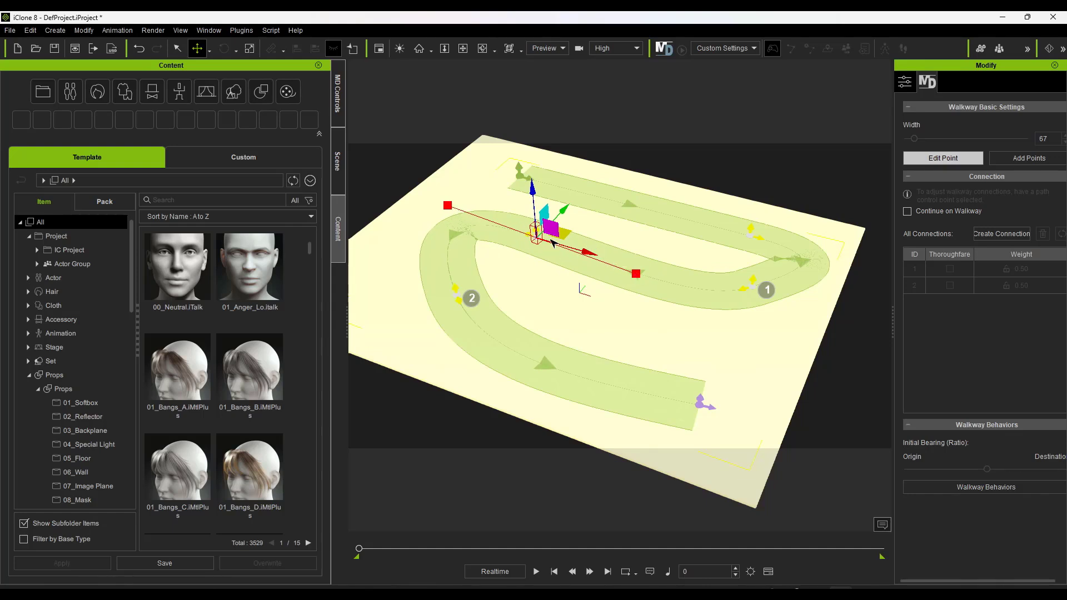
left_click_drag(562, 212, 570, 209)
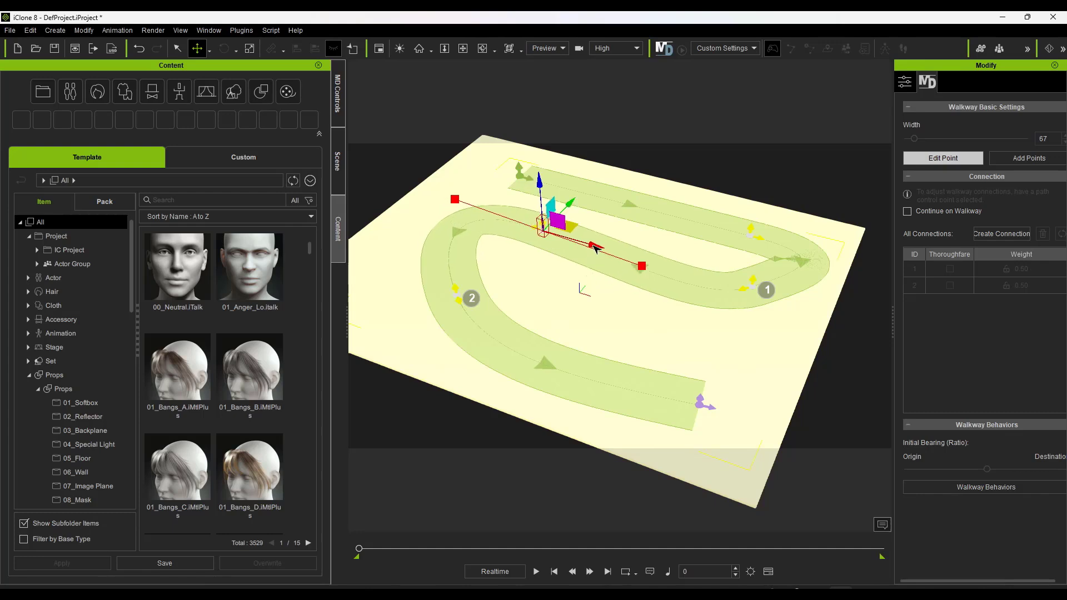
mouse_move(595, 248)
left_mouse_down()
mouse_move(556, 239)
mouse_move(592, 248)
left_mouse_up()
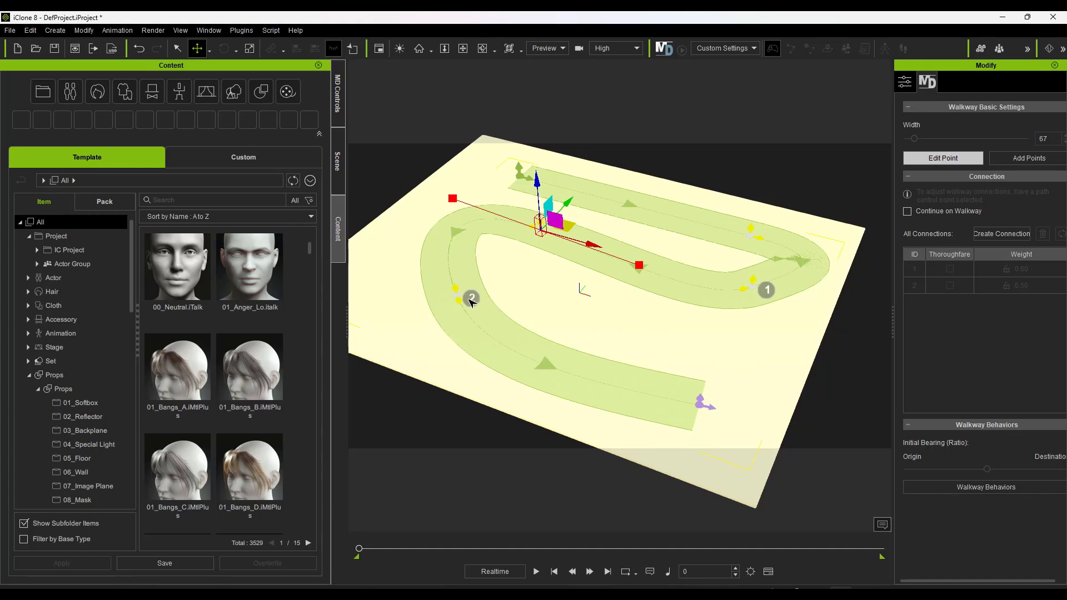
Move the fifth control point outward and the third control point toward the near edge to widen both bends of the walkway
left_click(472, 303)
left_click(457, 297)
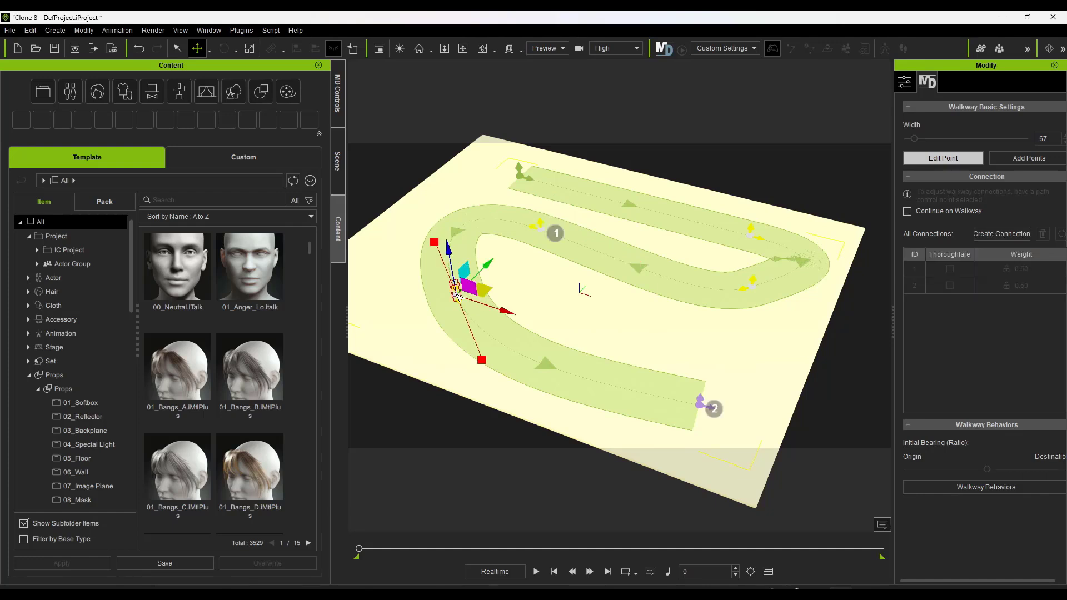
left_click_drag(485, 291, 424, 285)
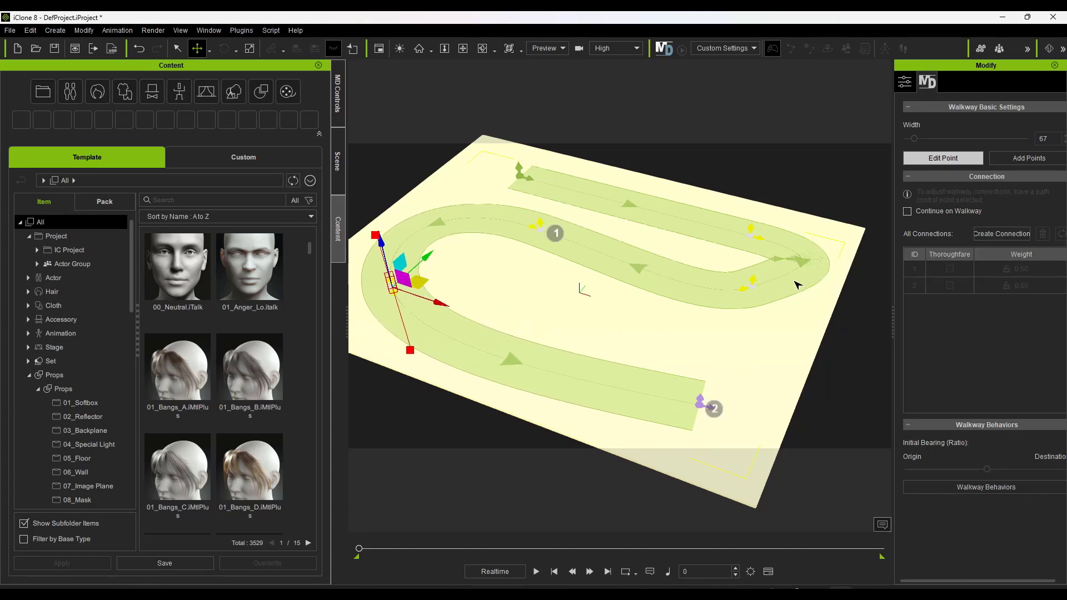
left_click(750, 291)
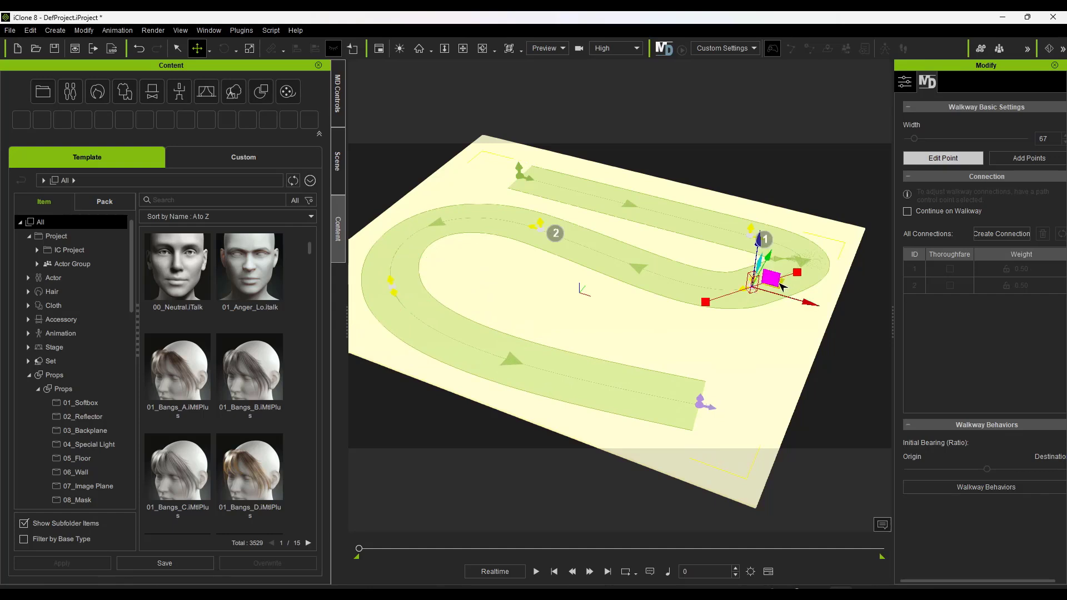
left_click_drag(786, 286, 777, 315)
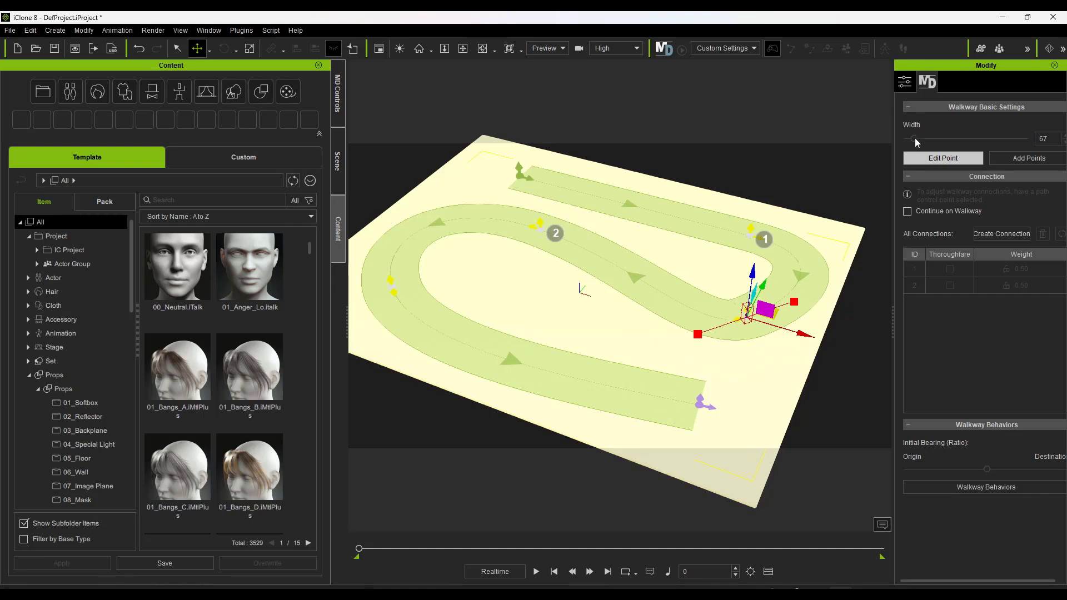
Finish editing the path points and widen the walkway to 72
left_click(943, 158)
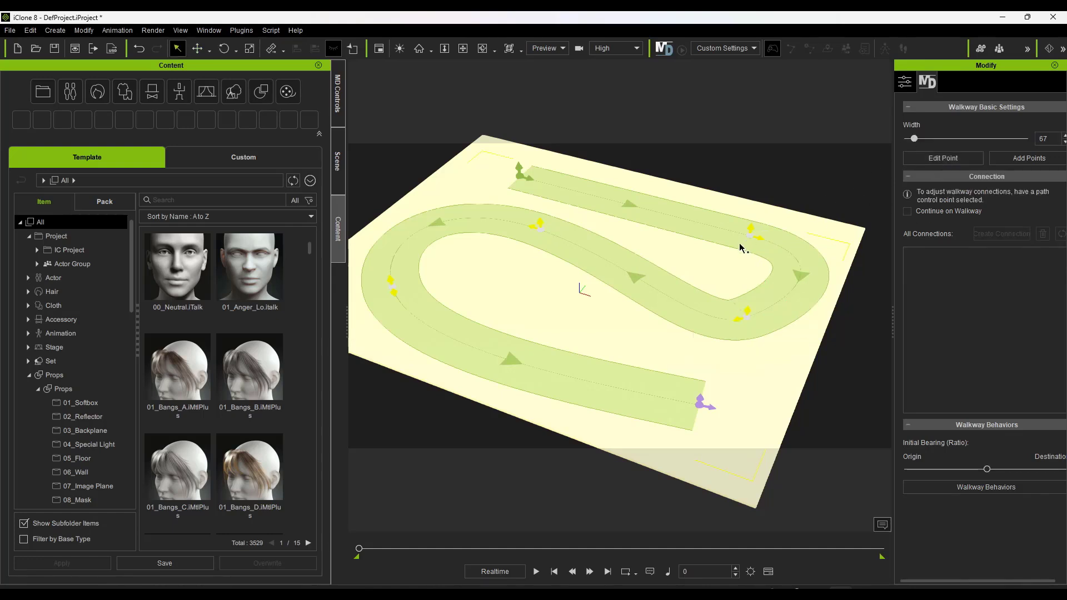
left_click_drag(916, 140, 919, 142)
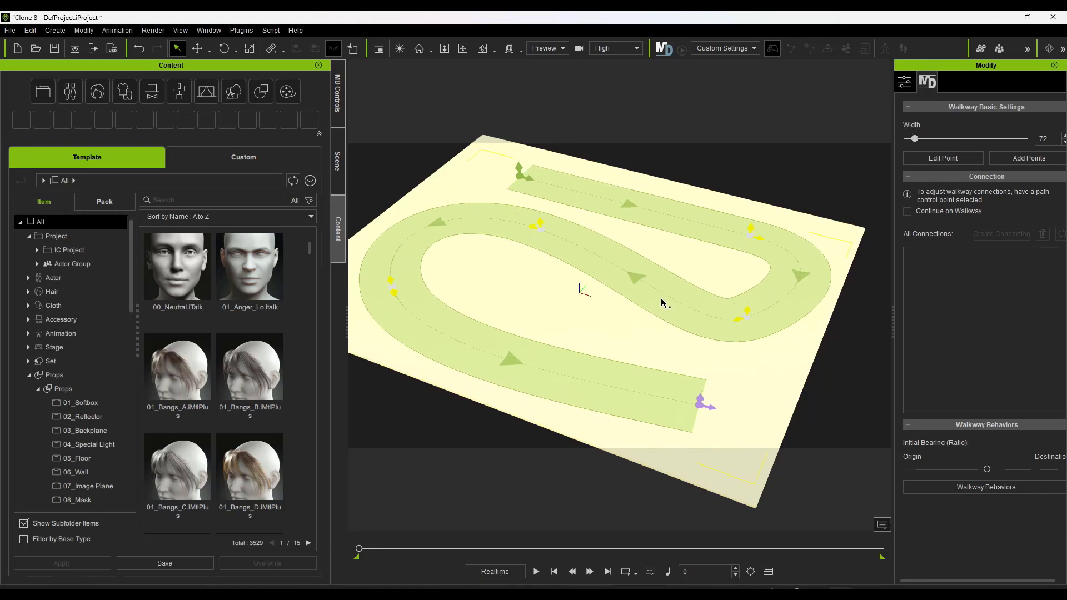
right_click_drag(661, 303, 649, 245)
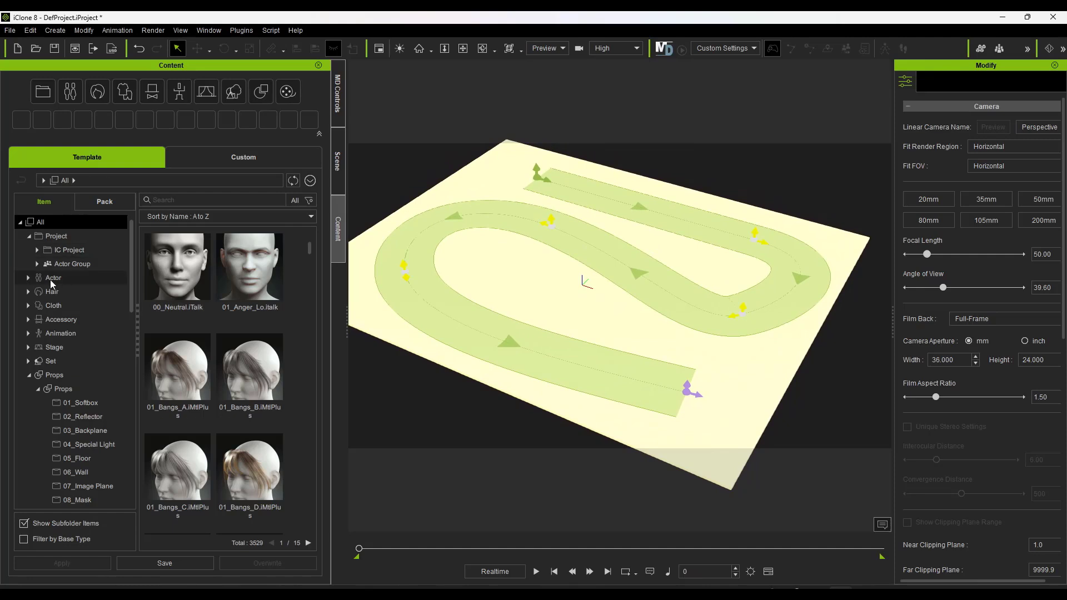
Find the CC4 Camila 2 character among the actor templates and place it on the floor's far corner beside the path's start
left_click(50, 278)
left_click(28, 278)
left_click(59, 291)
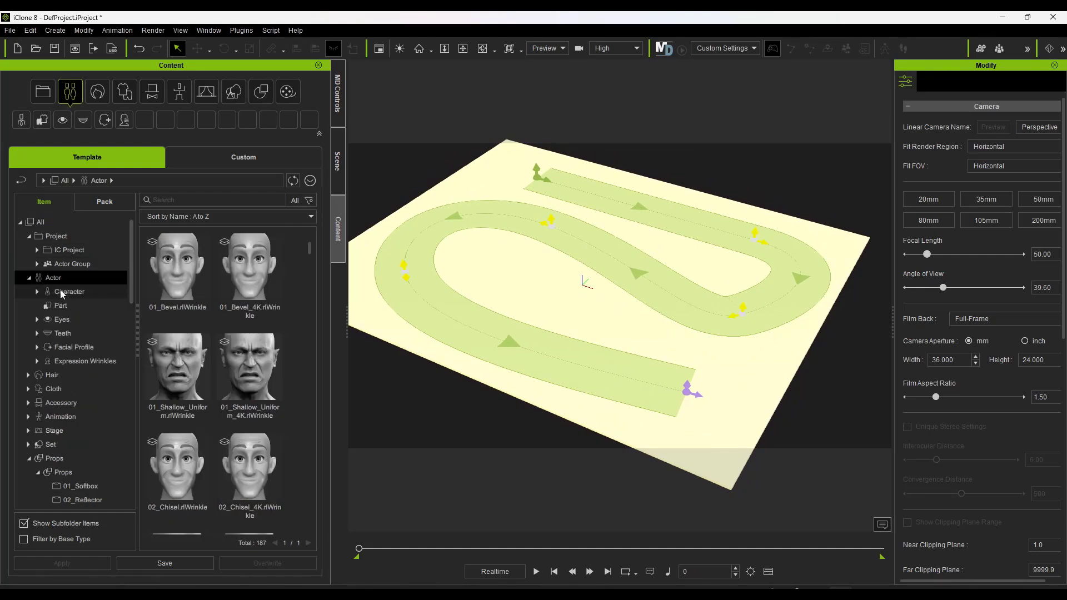
scroll(263, 352, "down", 1)
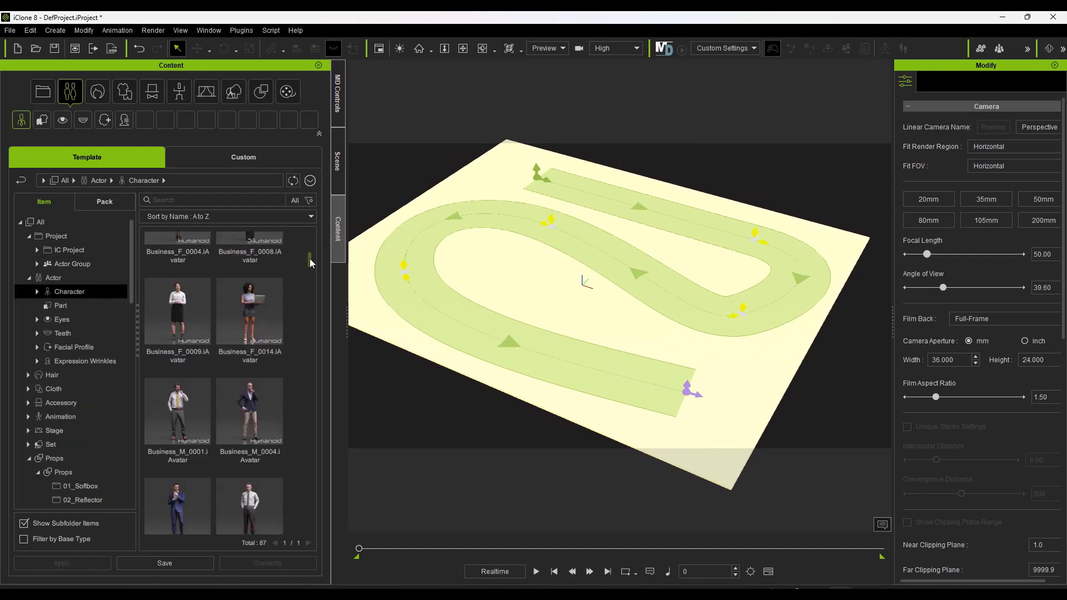
left_click_drag(309, 258, 306, 369)
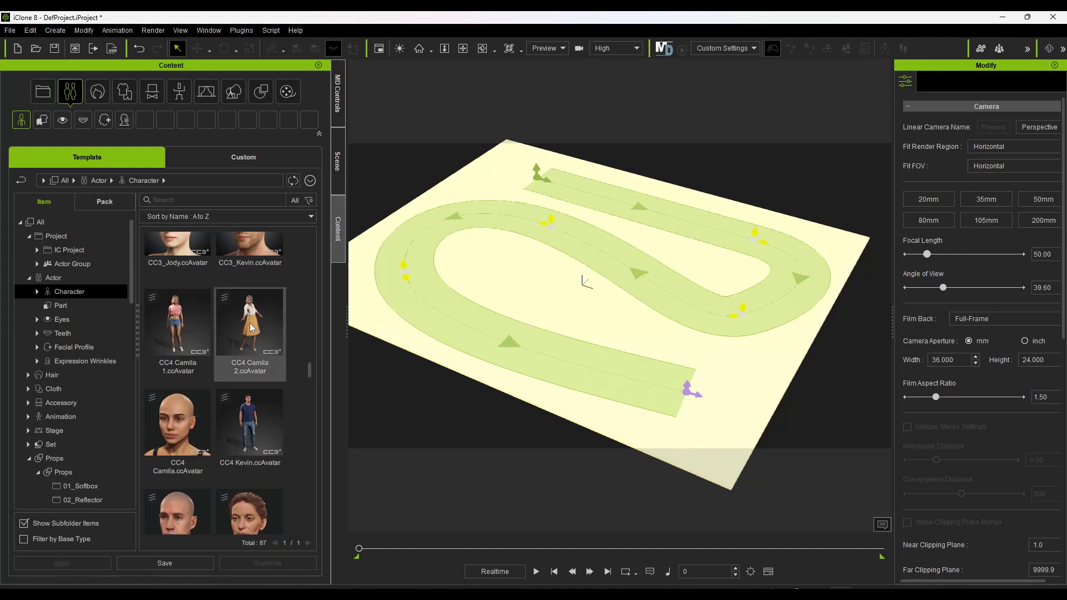
left_click_drag(251, 328, 503, 195)
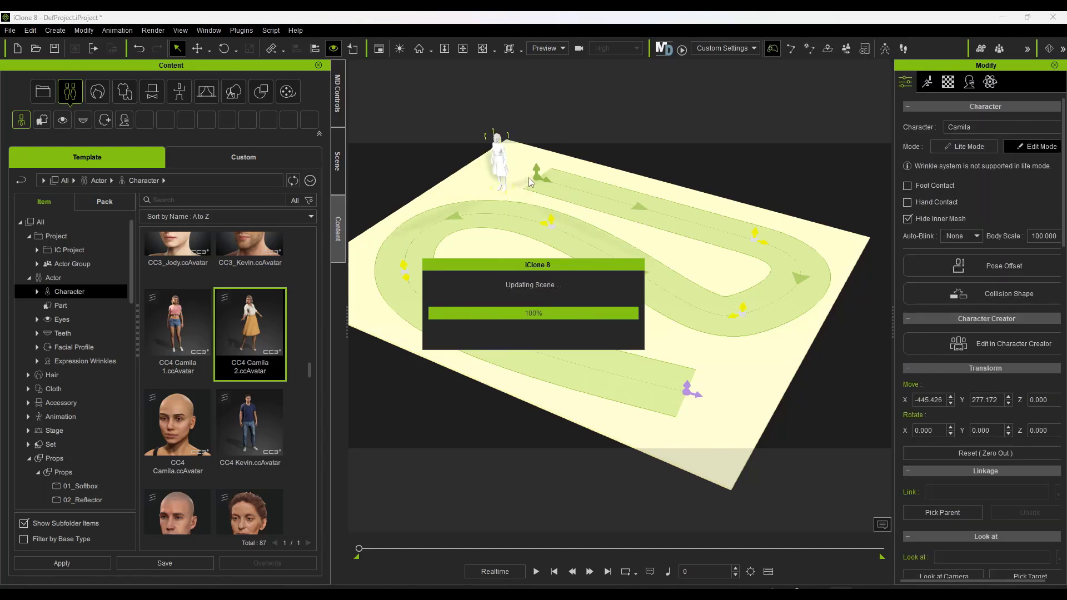
scroll(496, 206, "up", 5)
mouse_move(496, 207)
right_mouse_down()
mouse_move(626, 162)
mouse_move(639, 200)
mouse_move(503, 190)
right_mouse_up()
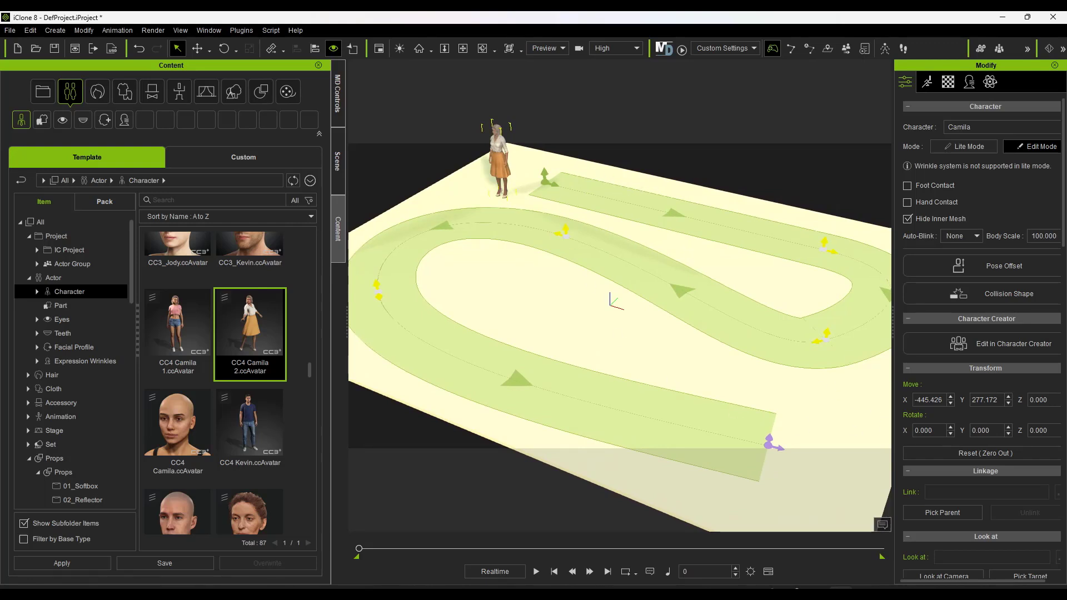
right_click_drag(579, 239, 539, 259)
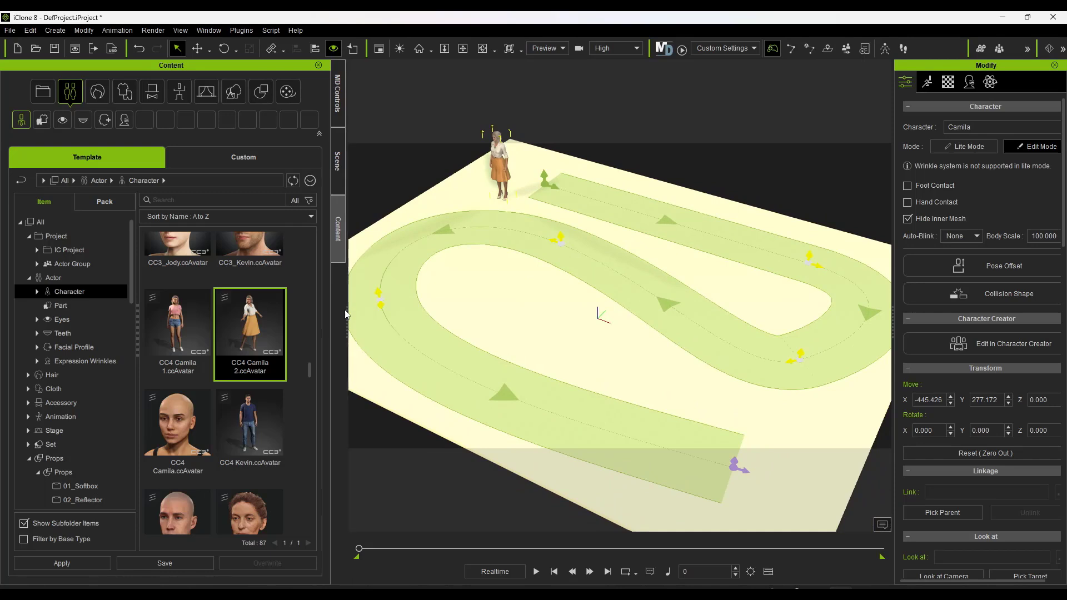
Switch to the Motion Director workspace and resize the side panels to give the 3D view more room
left_click_drag(345, 314, 320, 337)
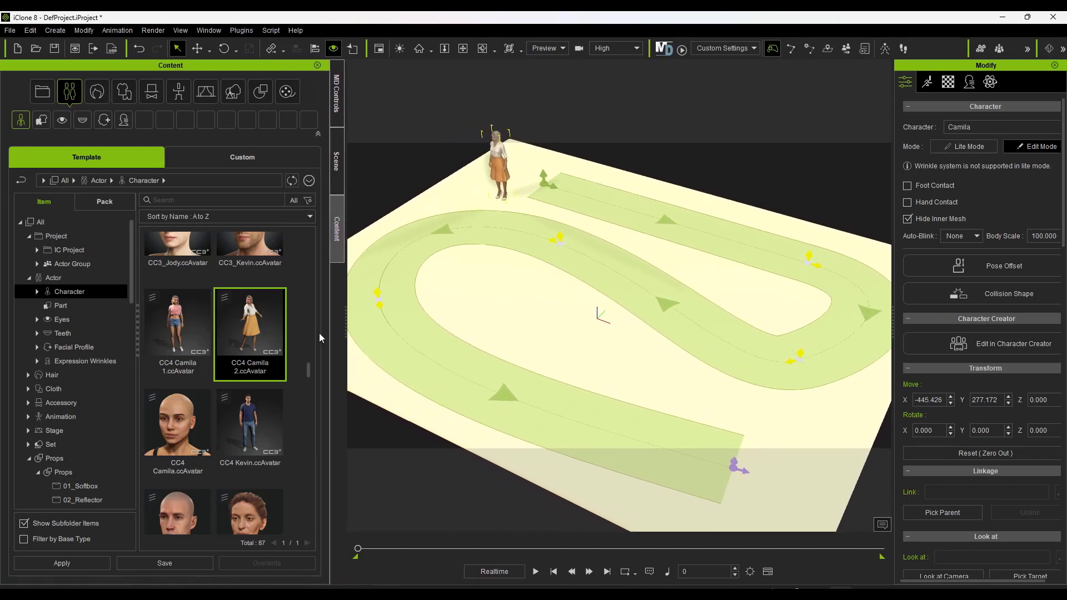
left_click(210, 32)
mouse_move(314, 48)
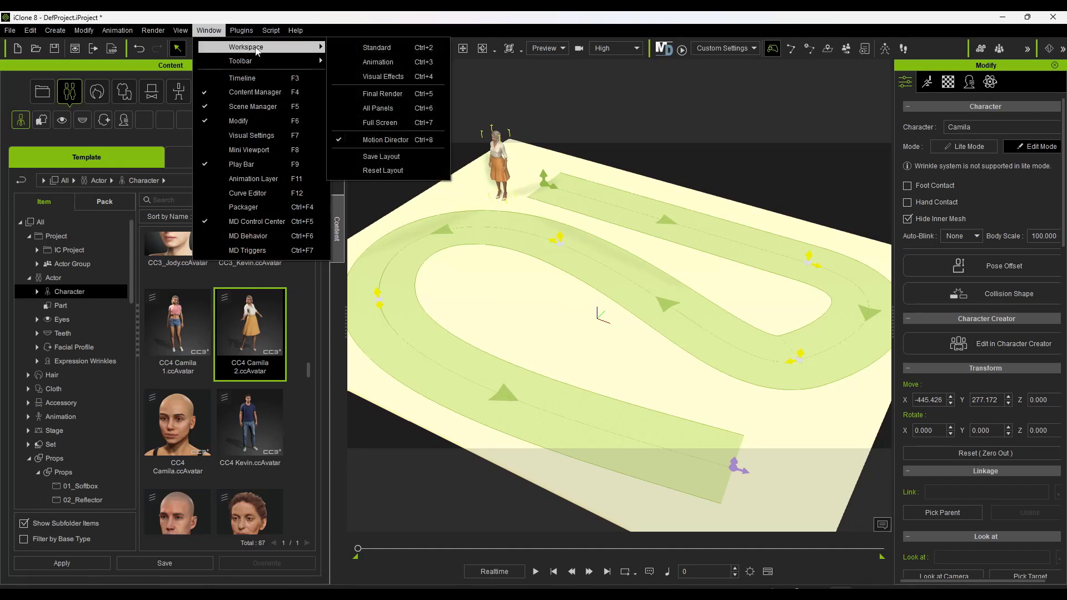
left_click(382, 141)
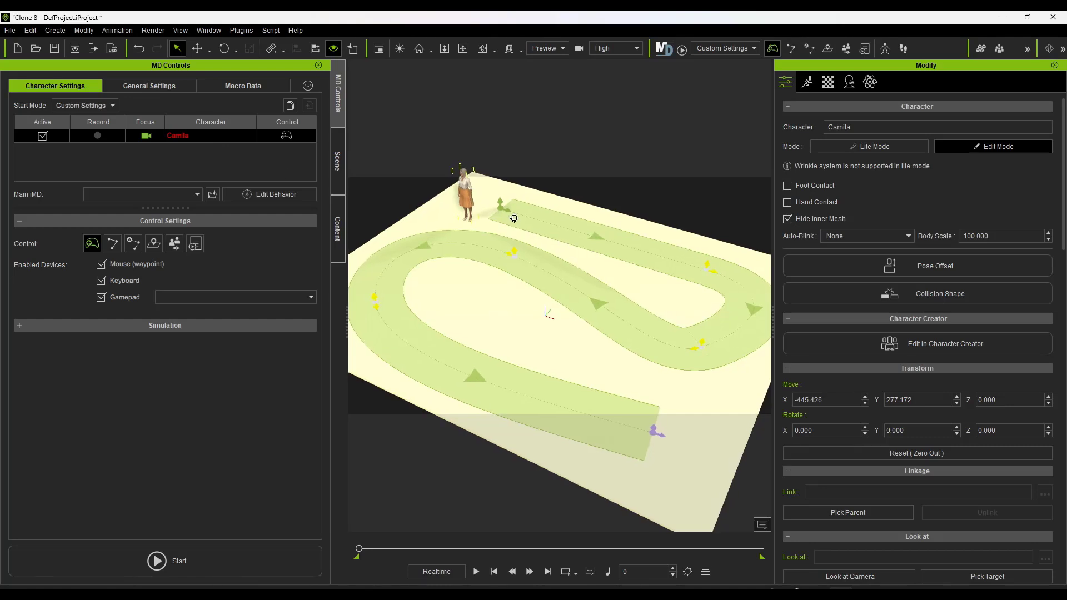
left_click_drag(773, 329, 812, 327)
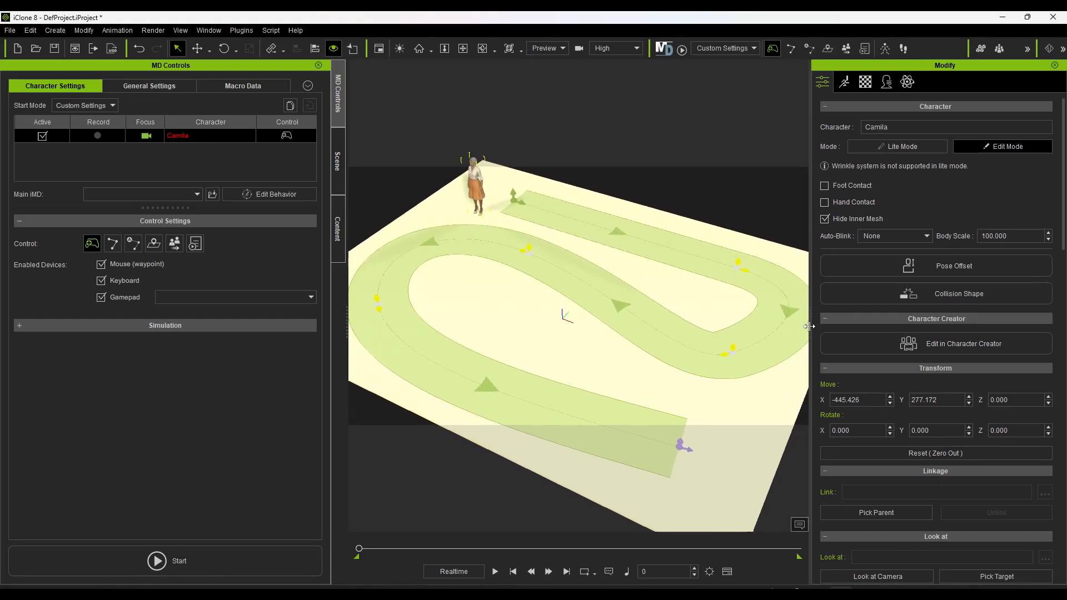
Set Camila's control mode to Auto On Path and pick the walkway as her reference path
left_click(556, 170)
left_click(478, 190)
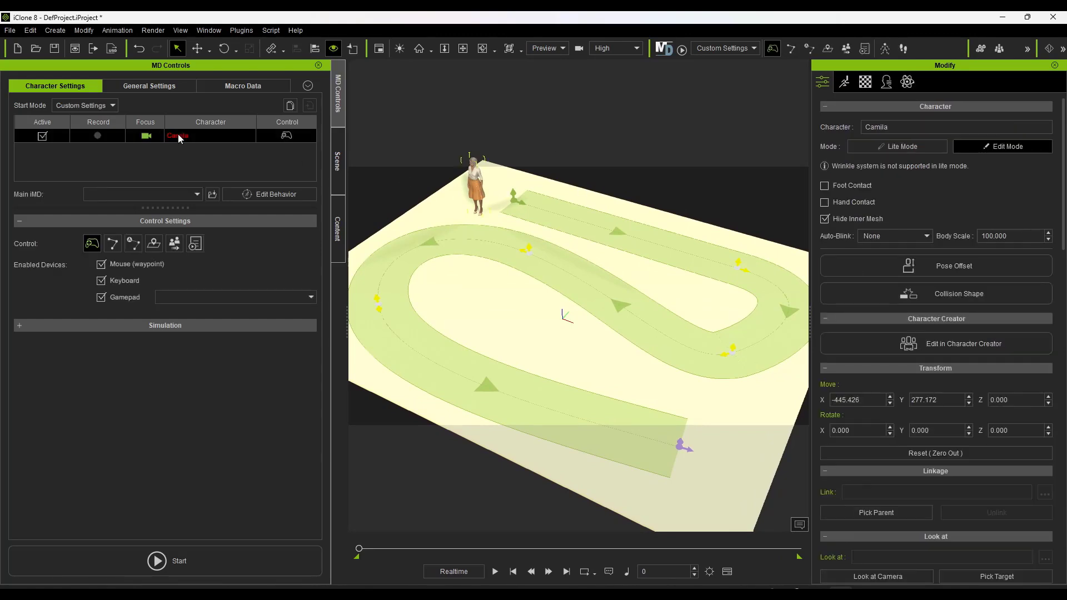
left_click(133, 245)
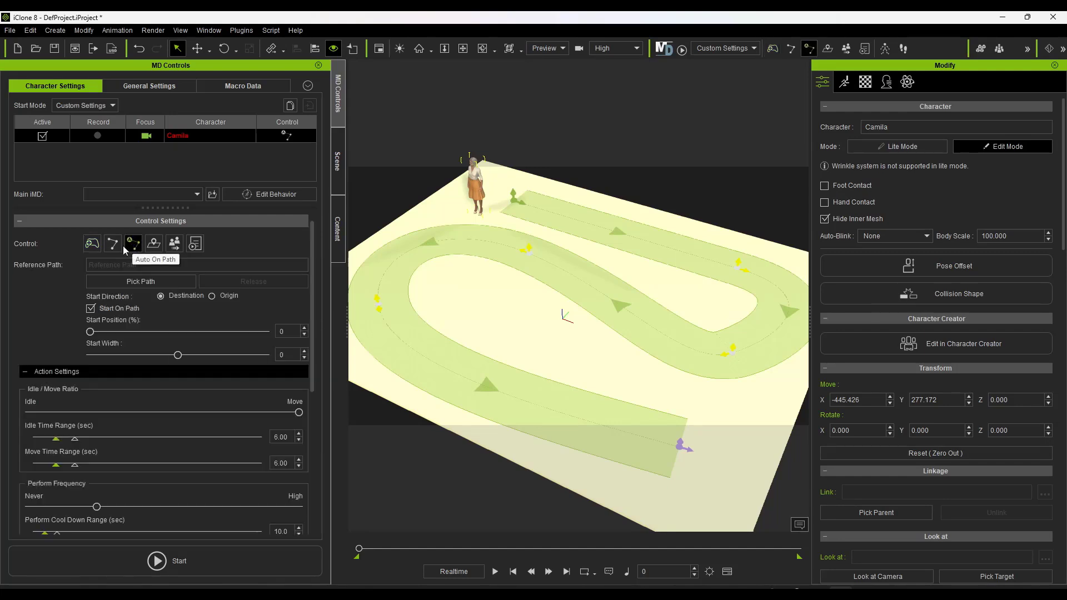
left_click(133, 281)
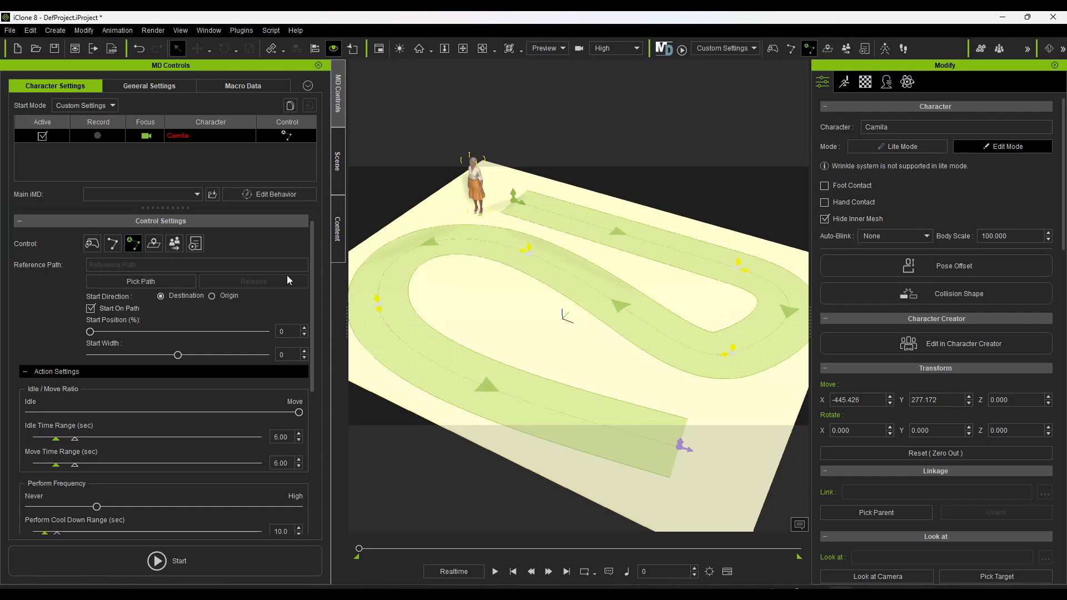
left_click(612, 230)
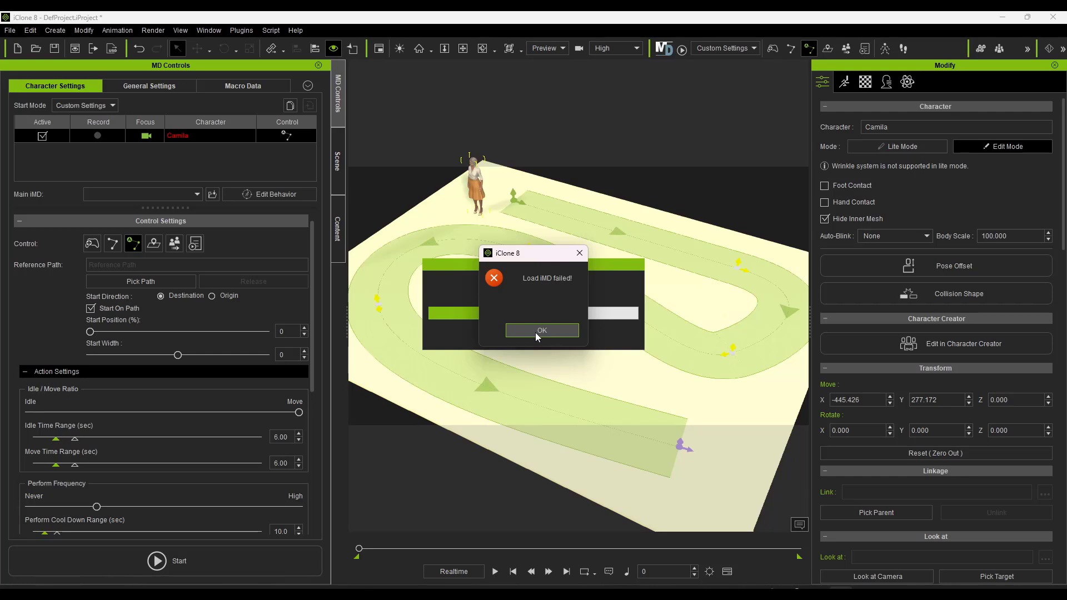
left_click(535, 332)
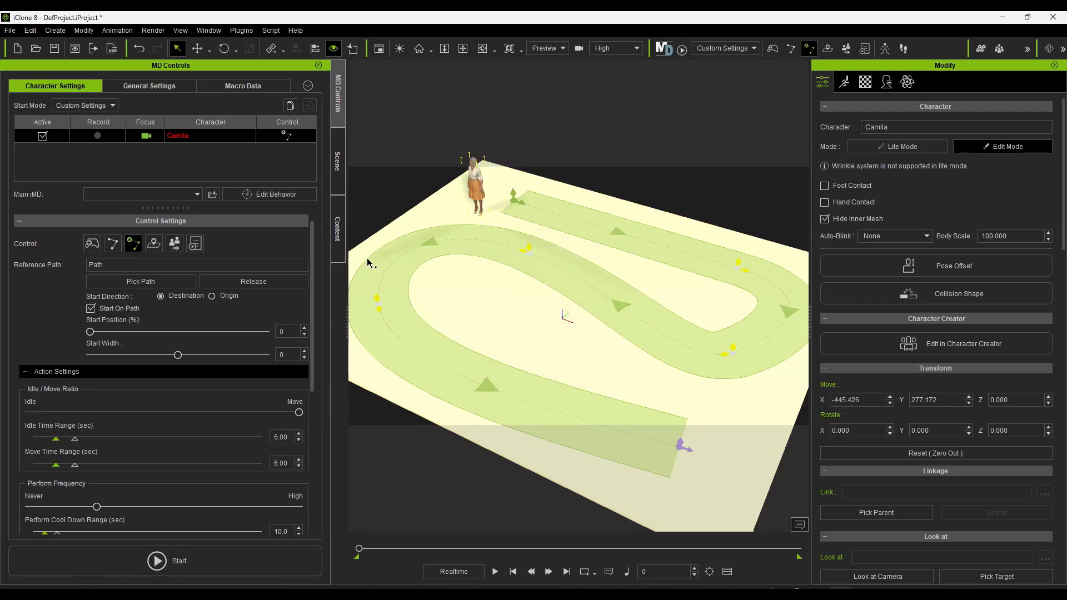
Browse the Motion Director animation templates and switch to the Reallusion website in the browser to examine the Pedestrian Actions pack
left_click(340, 235)
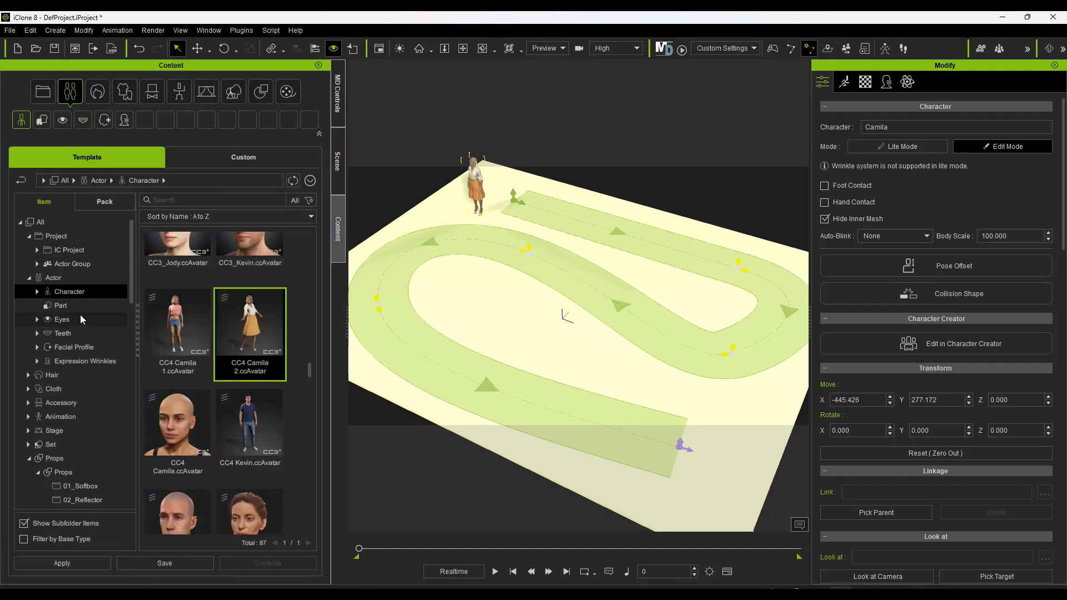
left_click(179, 92)
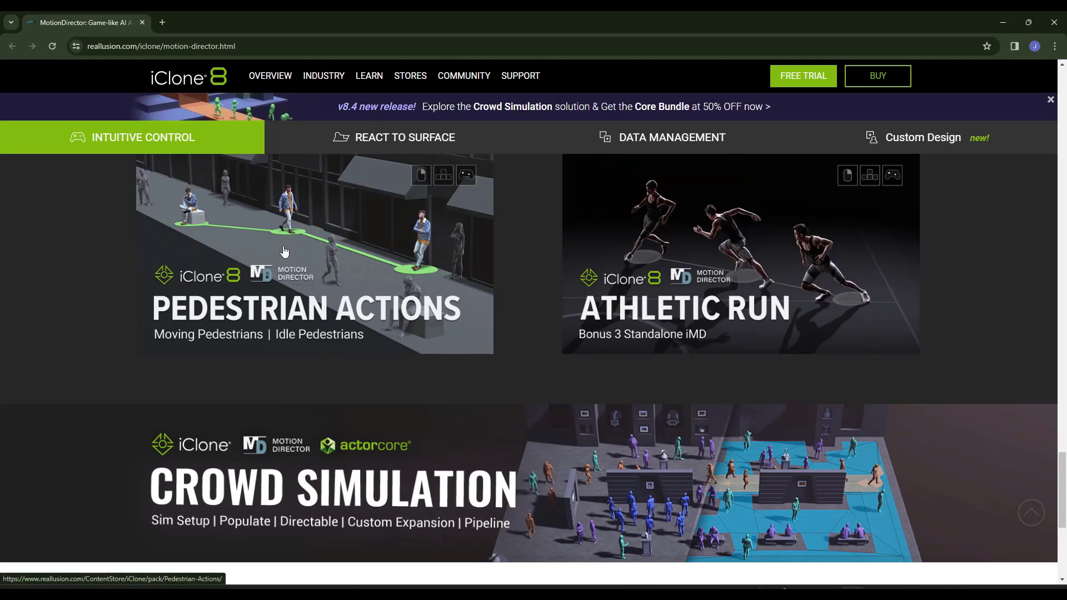
scroll(283, 246, "up", 1)
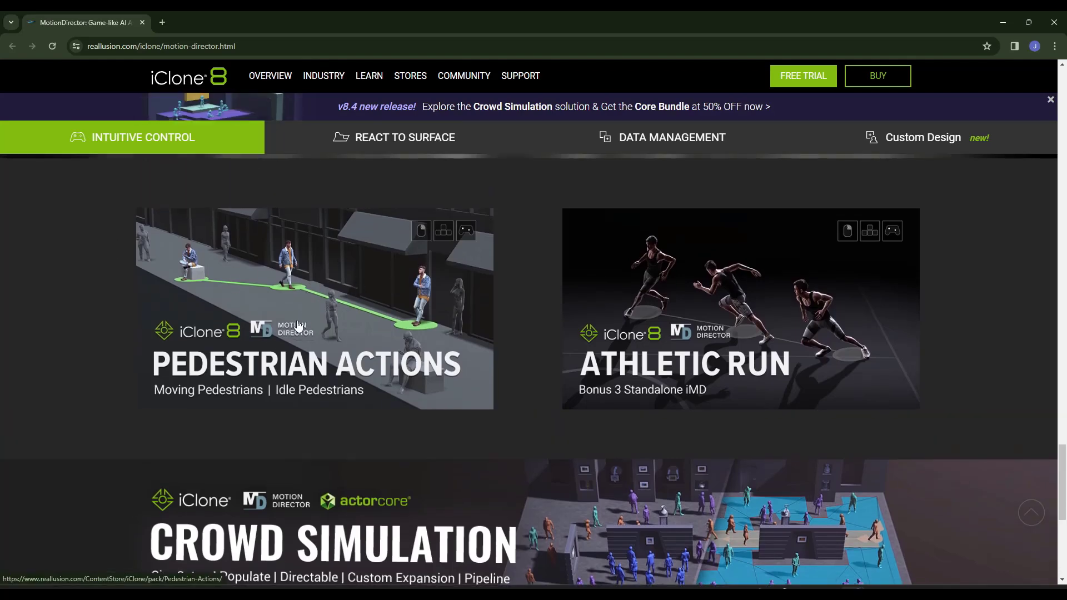
left_click(327, 275)
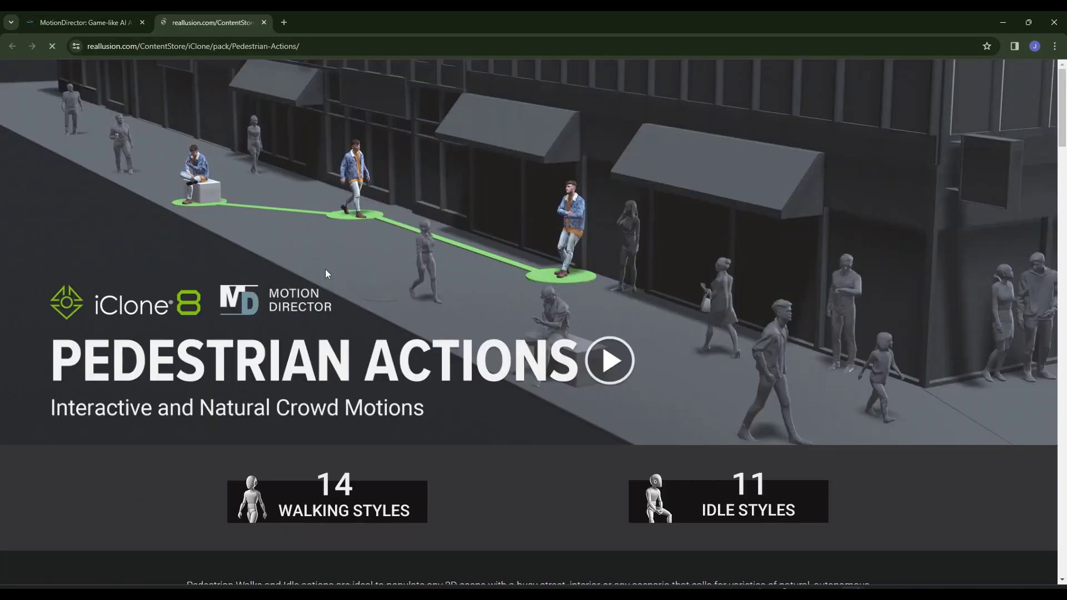
scroll(423, 272, "down", 9)
scroll(426, 250, "up", 2)
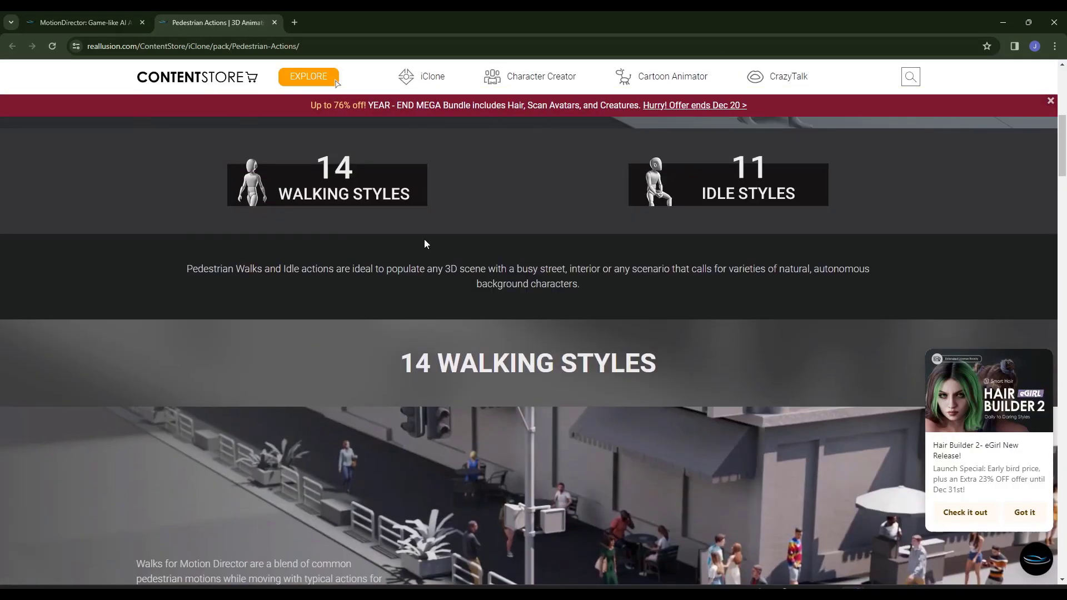
scroll(536, 240, "down", 4)
scroll(535, 240, "down", 1)
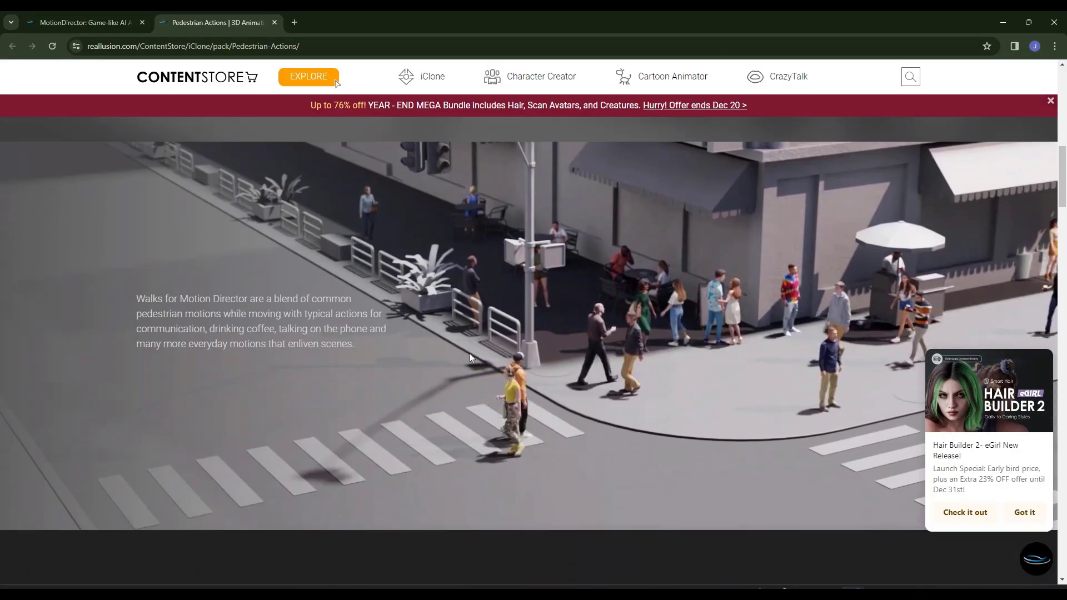
left_click(1004, 22)
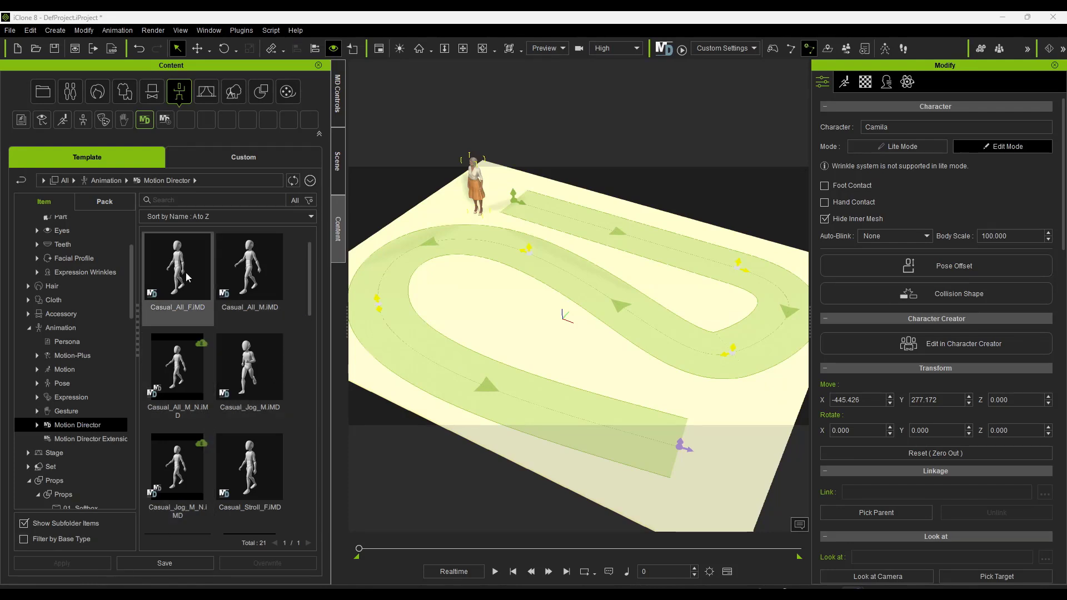
Apply the Casual_All_F motion template to Camila as her main iMD
left_click(338, 93)
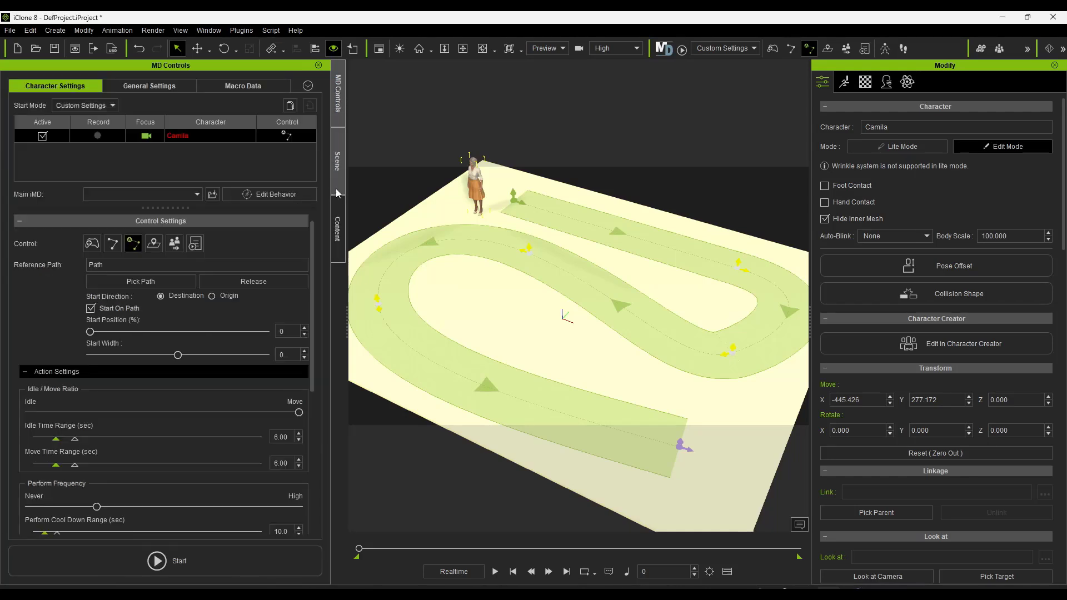
left_click(338, 228)
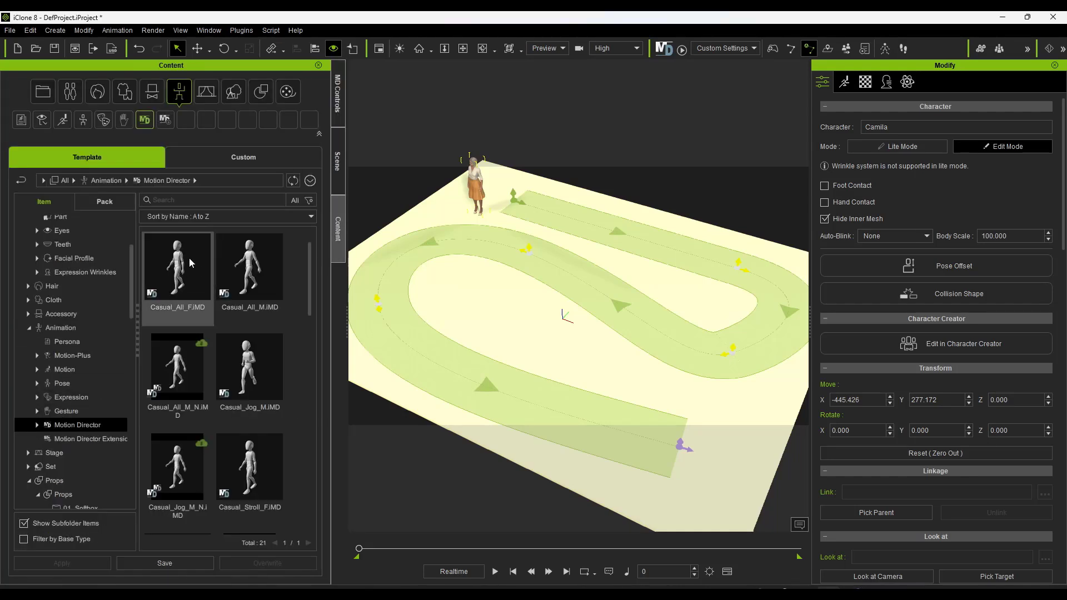
left_click_drag(188, 270, 476, 183)
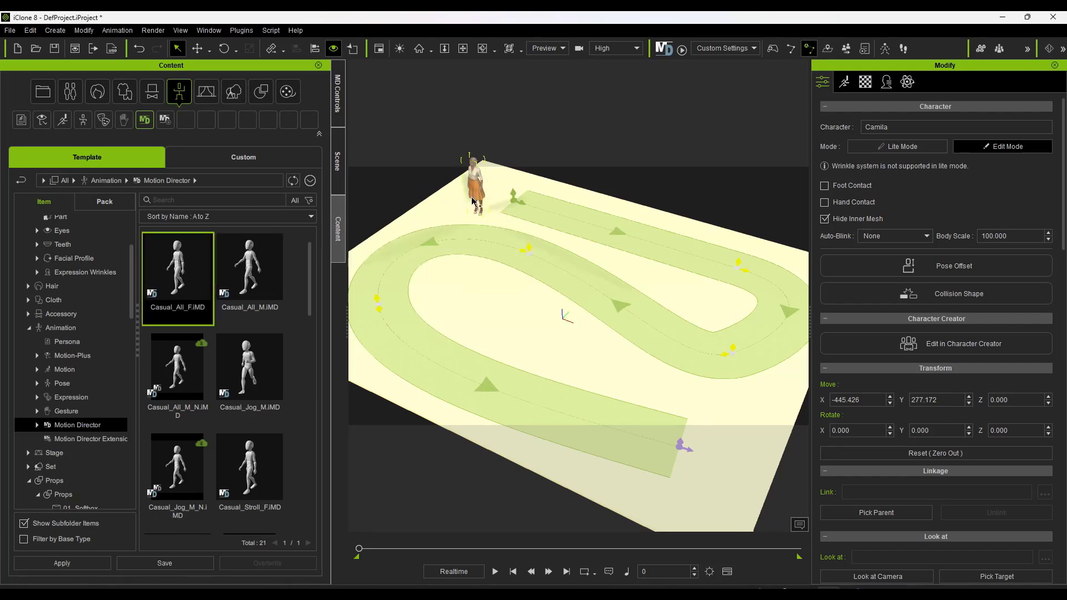
left_click(340, 95)
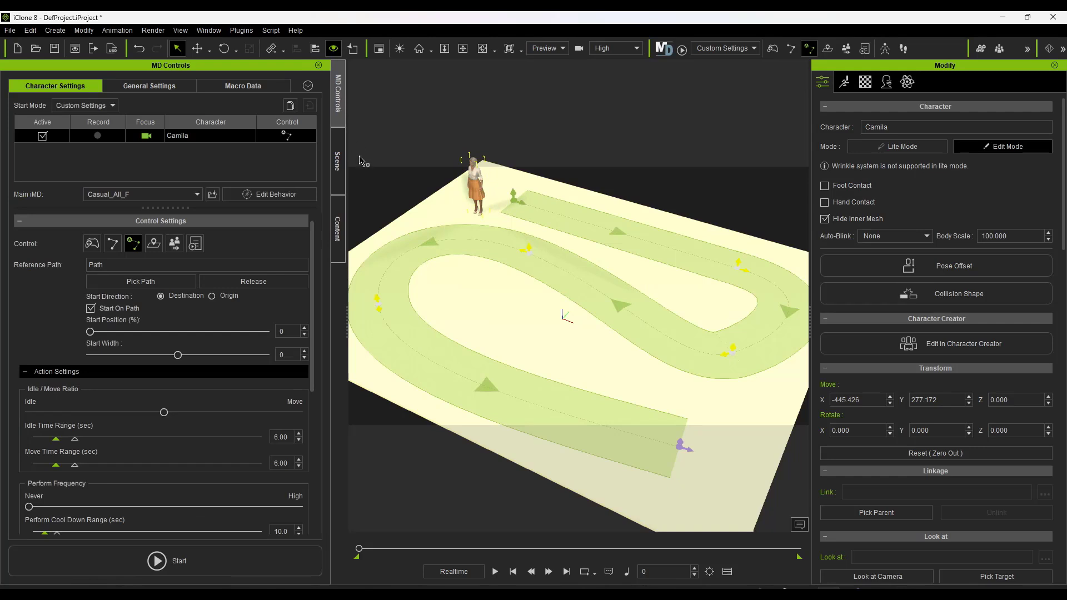
Preview Camila's automatic walk along the path with a Motion Director simulation and stop it
left_click(604, 229)
right_click_drag(639, 226, 595, 215)
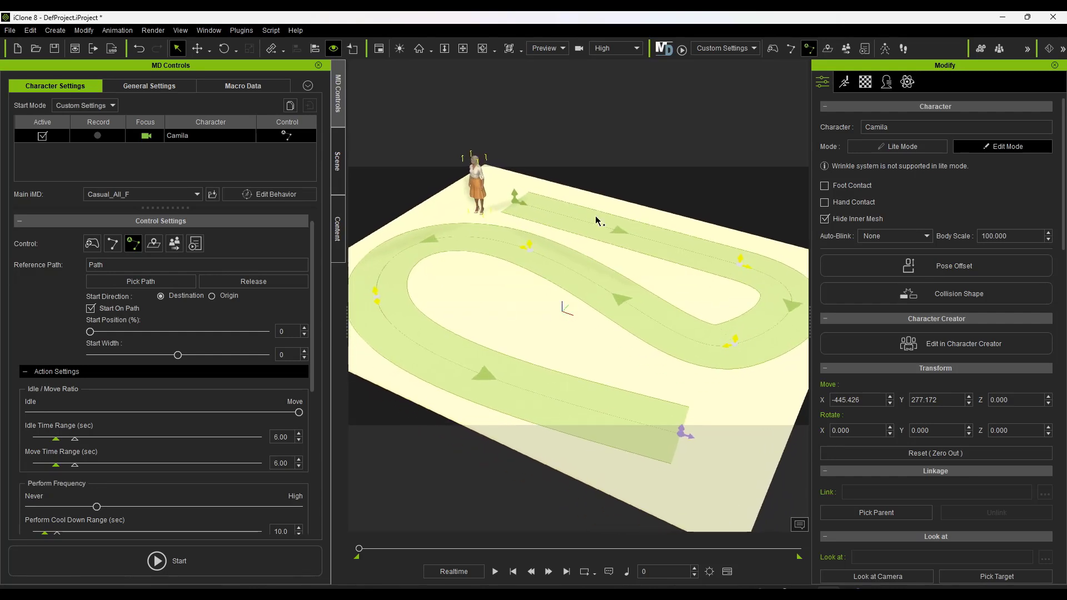
left_click(135, 280)
right_click_drag(551, 279, 600, 276)
left_click(179, 556)
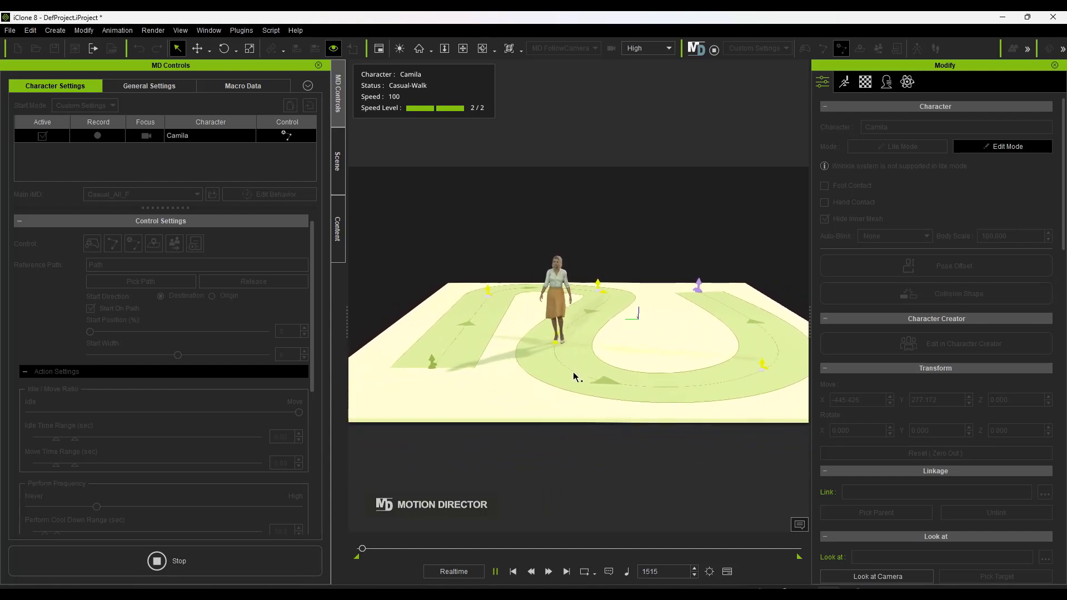
left_click(179, 562)
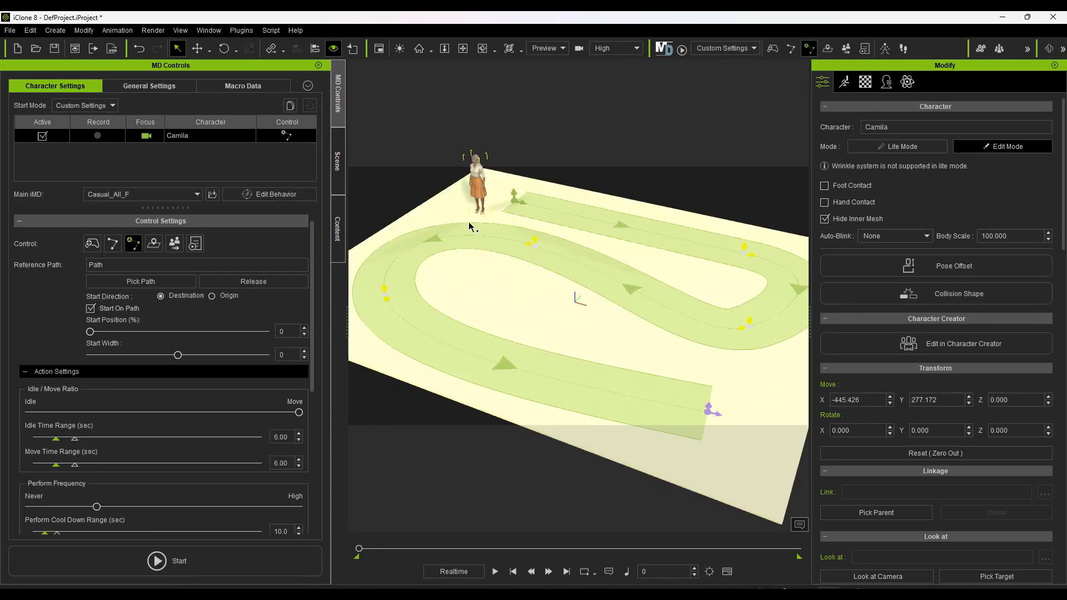
Enable recording for Camila and record her Motion Director walk along the path
right_click_drag(469, 222, 540, 206)
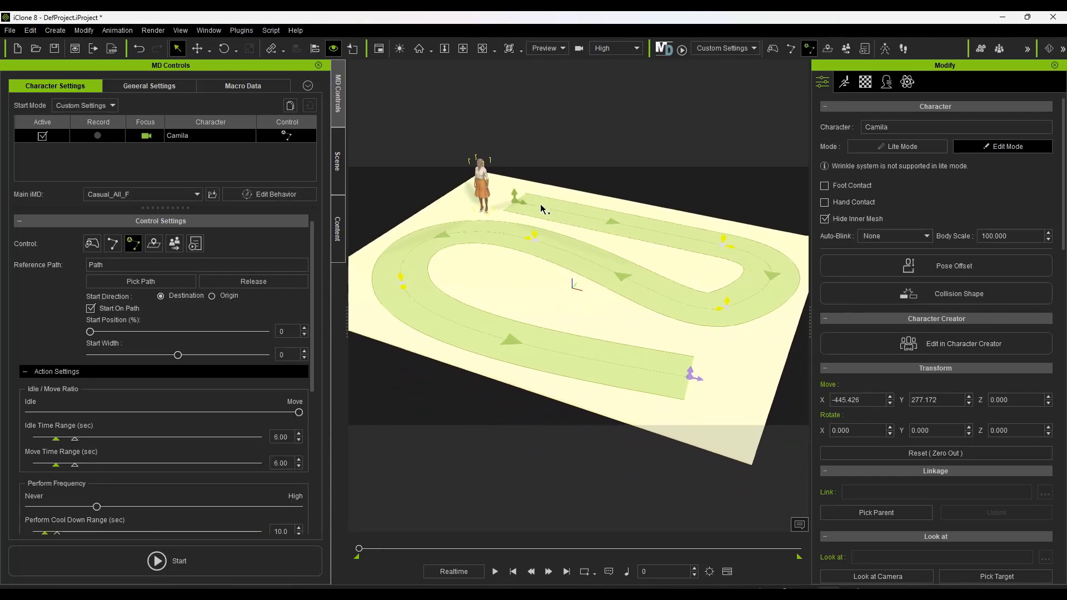
left_click(98, 136)
left_click(191, 564)
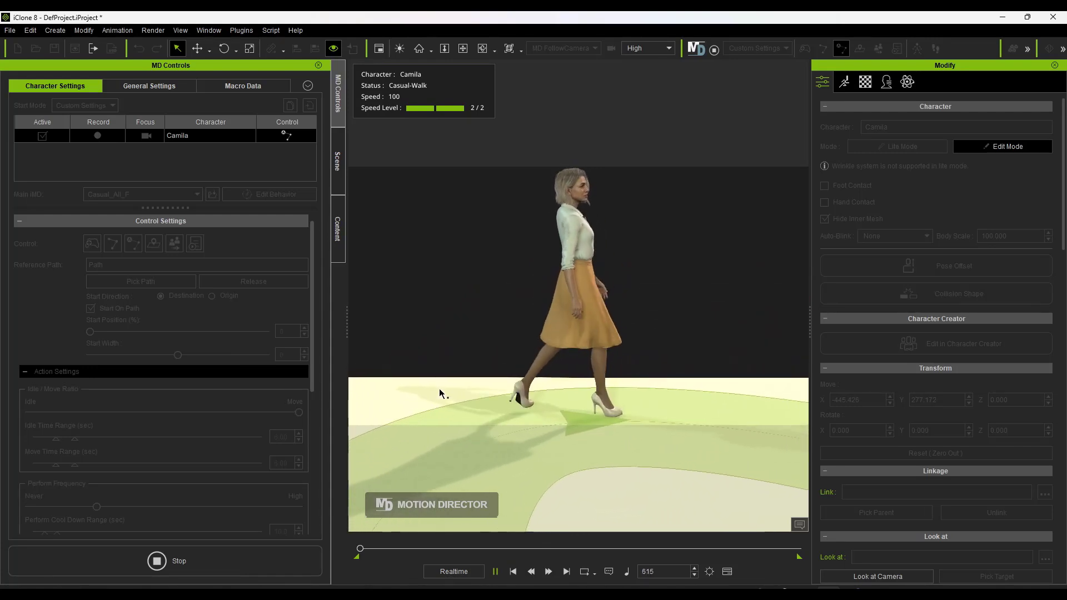
left_click(156, 561)
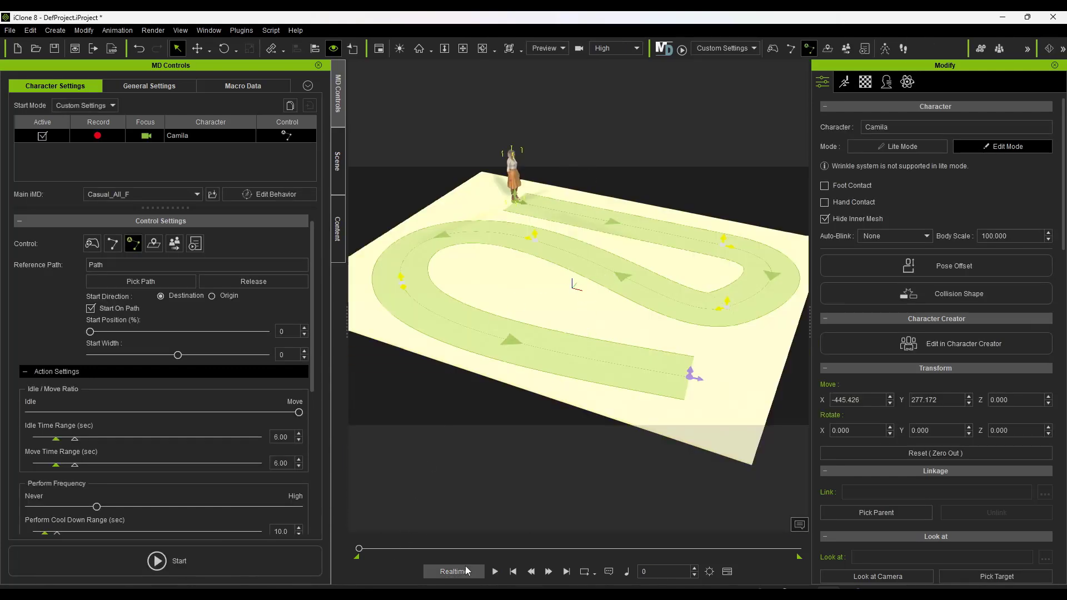
Play back Camila's recorded walk and move the playhead back to frame 23
left_click(495, 573)
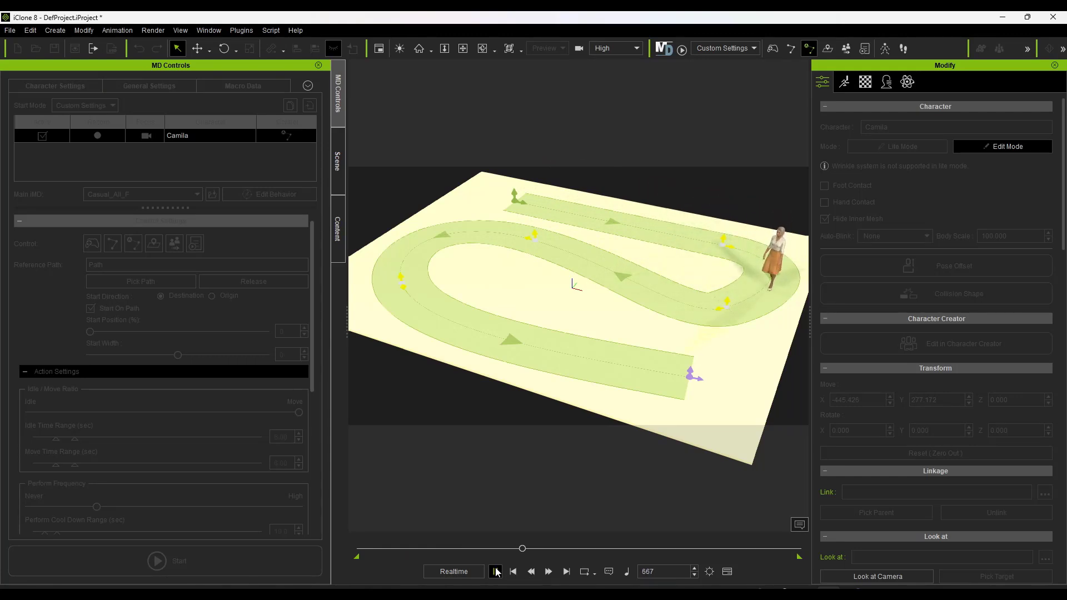
left_click(496, 572)
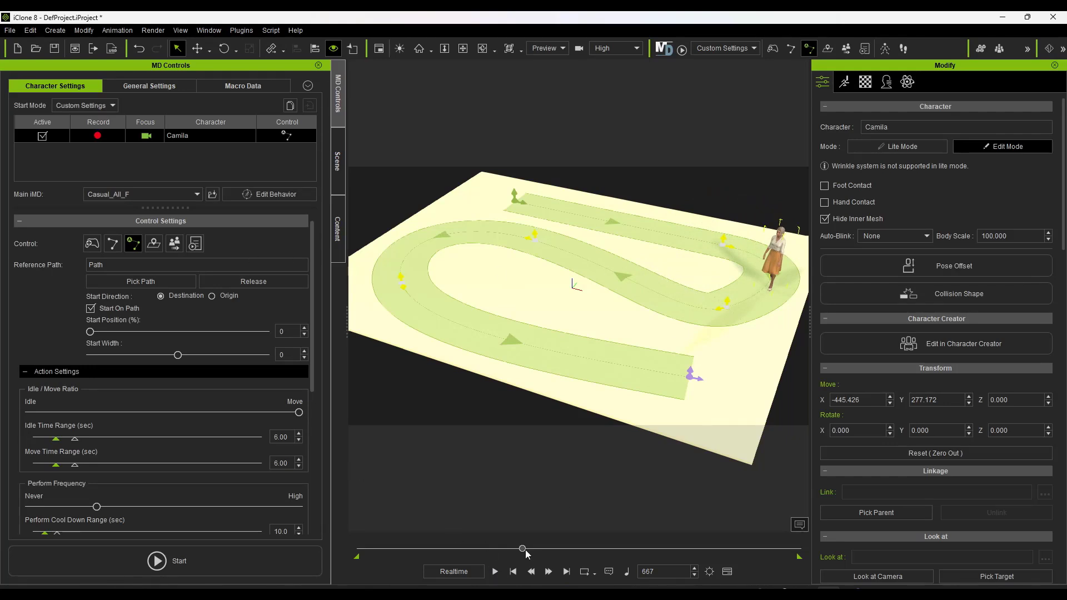
left_click_drag(522, 548, 365, 548)
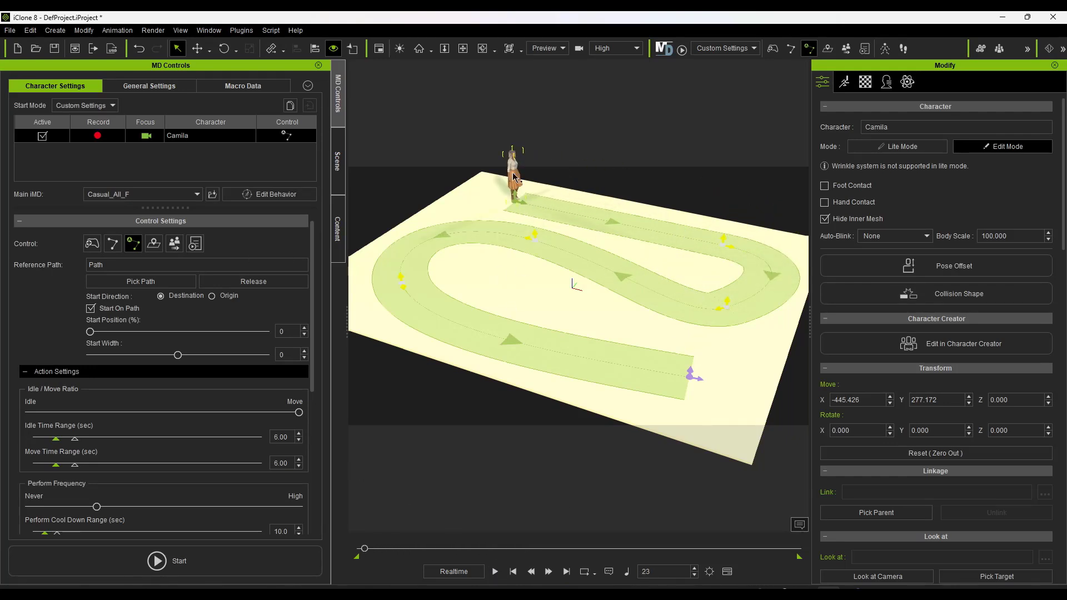
Delete Camila from the scene, keeping only the floor and the walkway path
key("Delete")
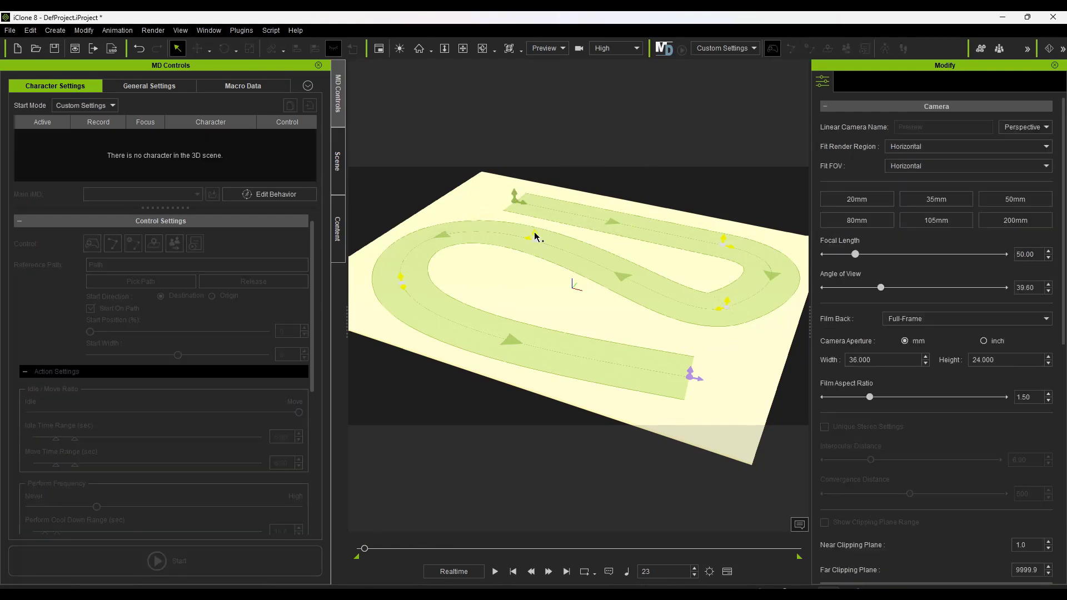
scroll(565, 232, "down", 2)
right_click_drag(564, 231, 564, 239)
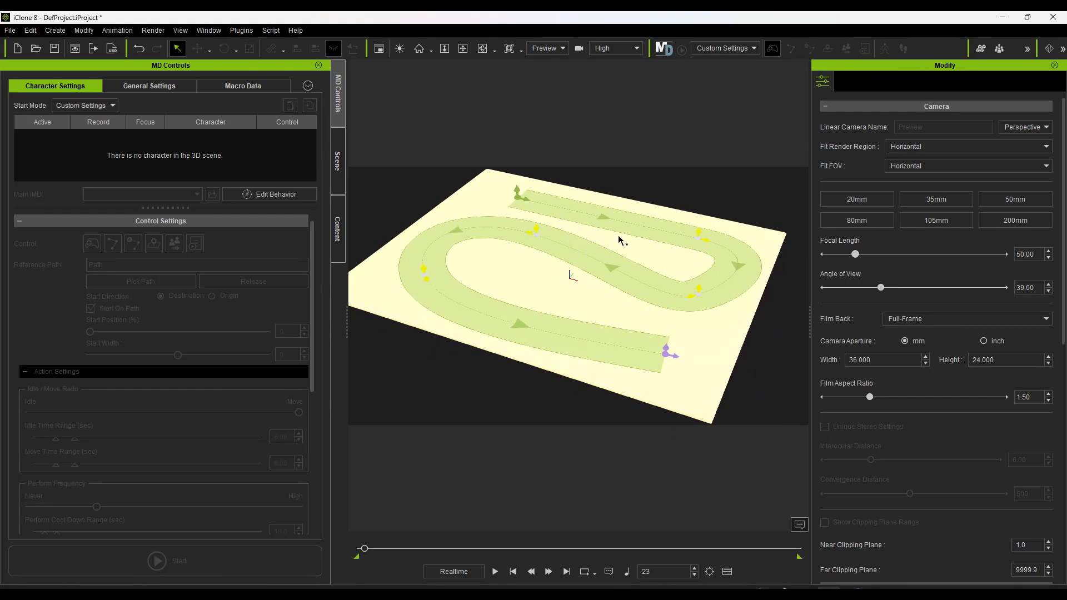
Open the Crowd Generation settings and set the spawn region to Pick Object
left_click(55, 30)
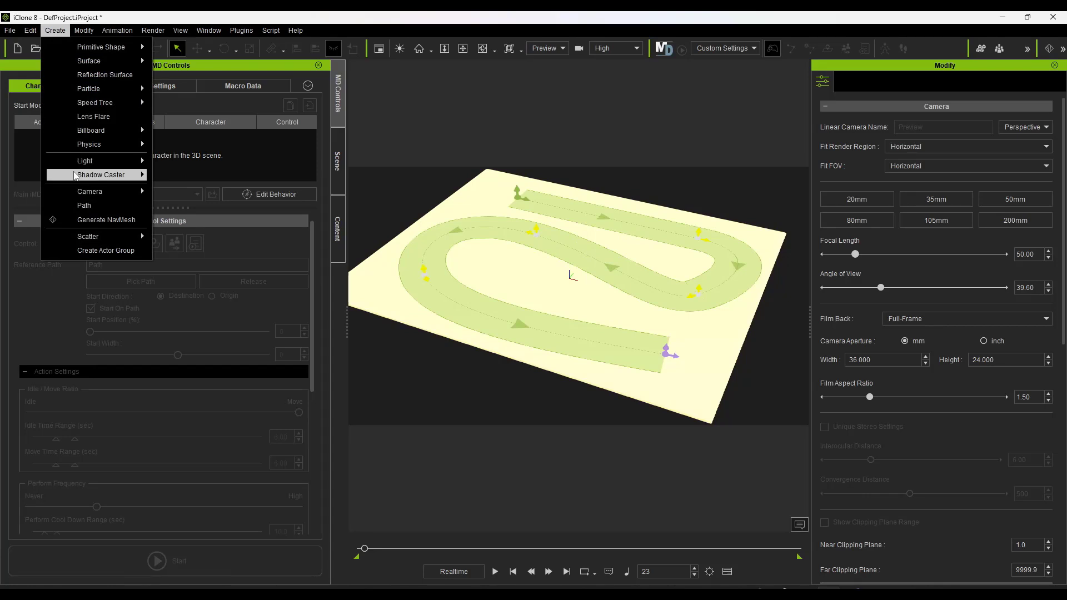
mouse_move(86, 237)
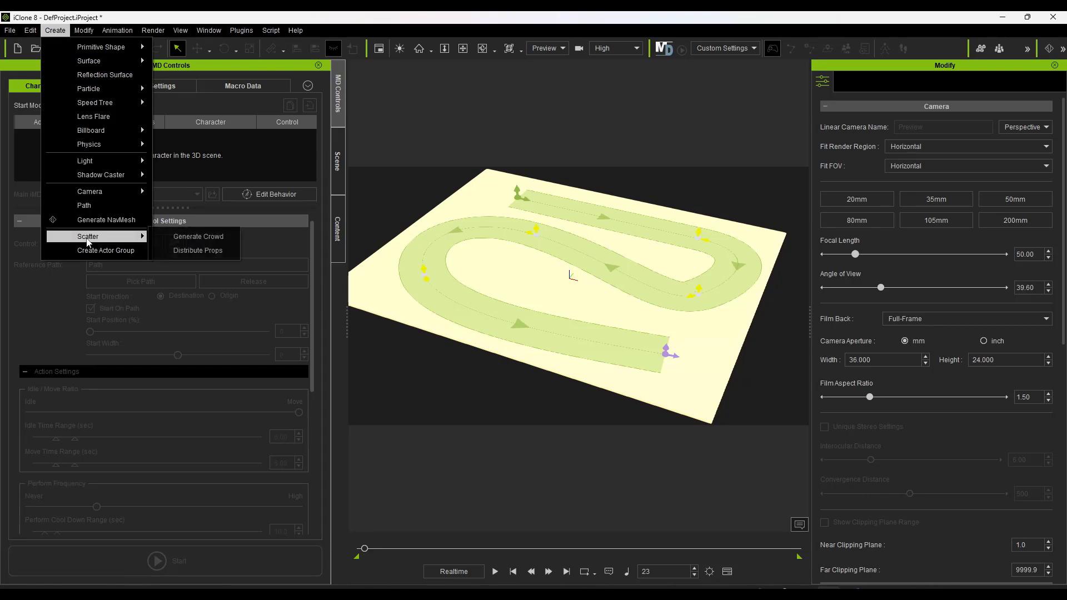
left_click(199, 236)
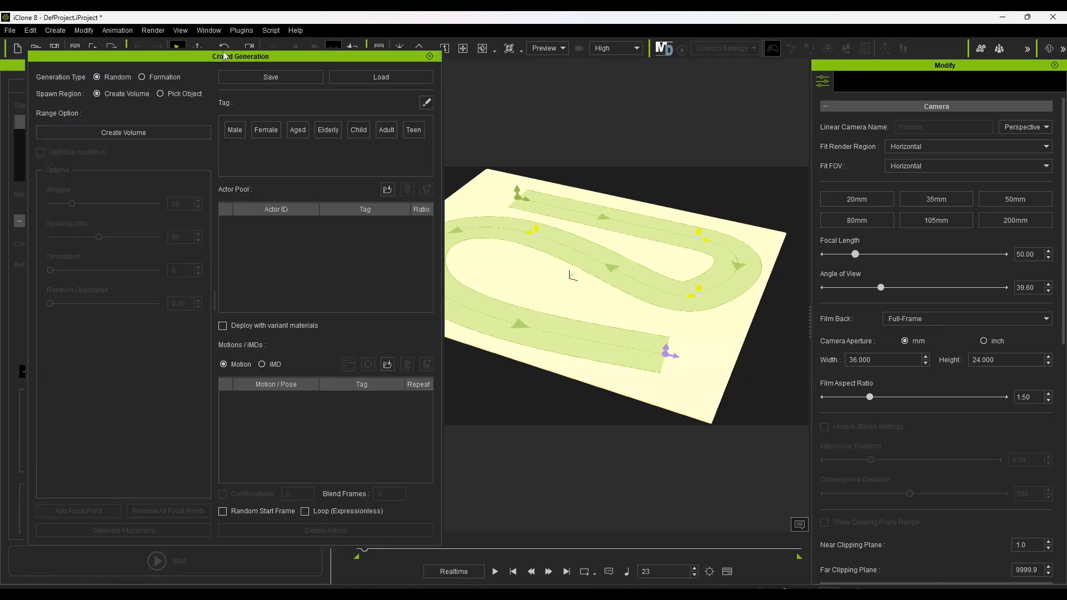
mouse_move(230, 56)
left_mouse_down()
mouse_move(222, 45)
mouse_move(218, 68)
left_mouse_up()
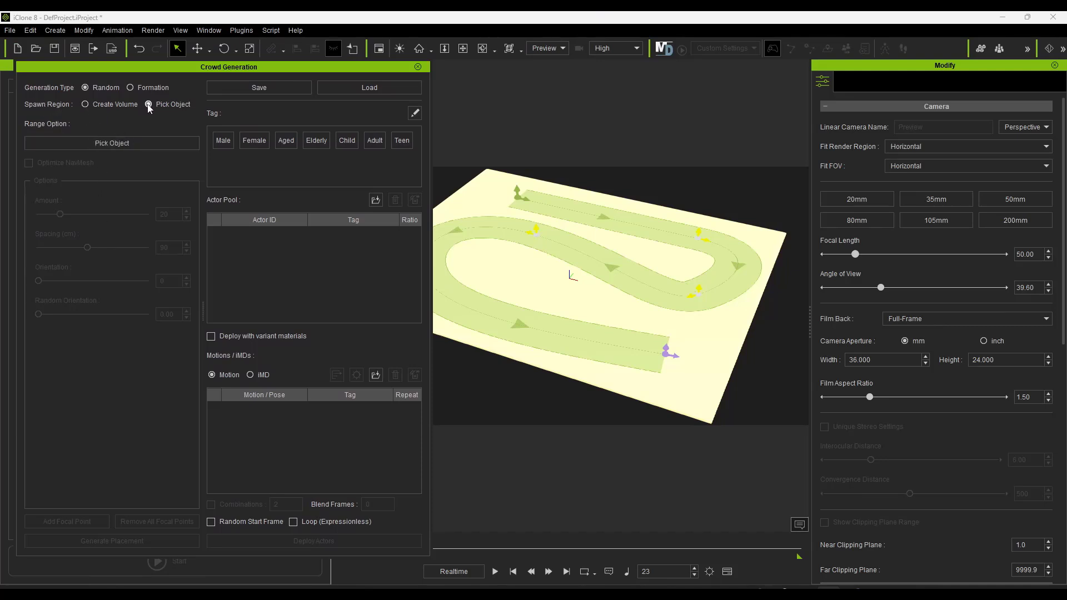
Pick the walkway path as the crowd's spawn object and set the amount to 9
left_click(119, 146)
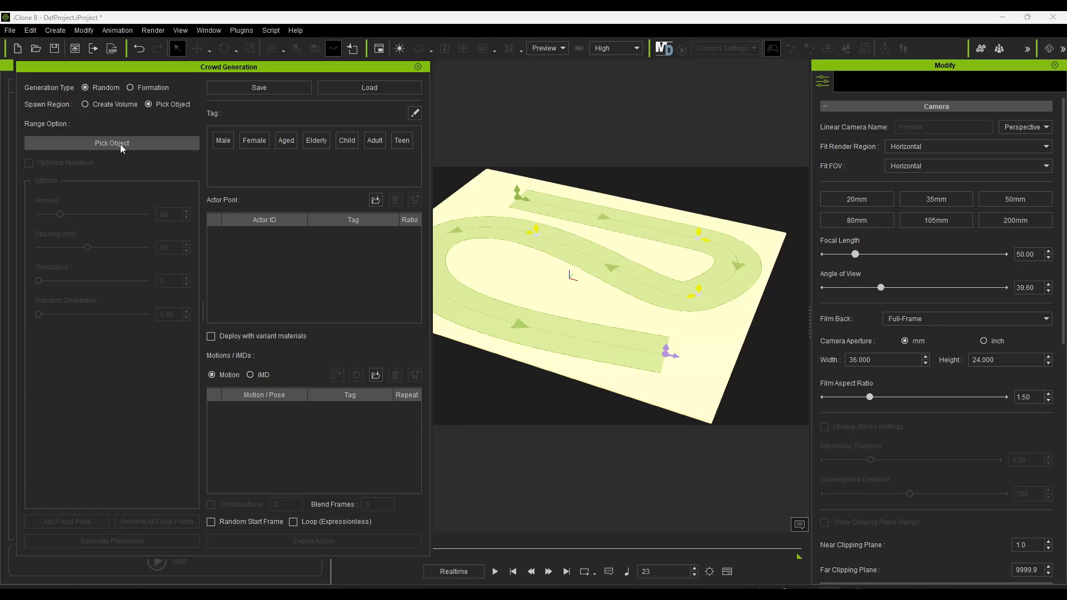
left_click(602, 216)
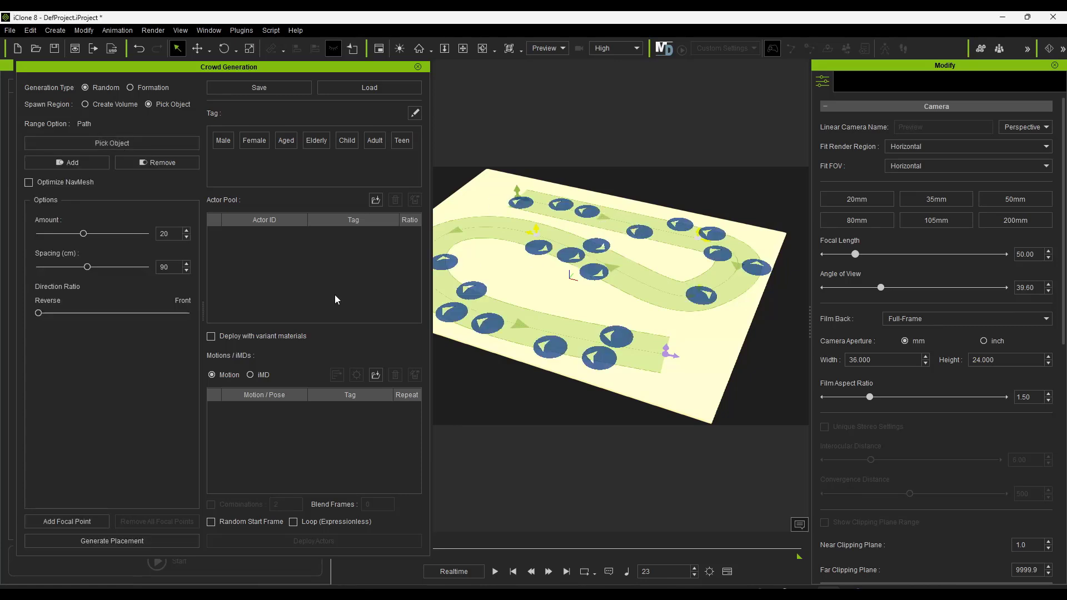
left_click_drag(83, 234, 57, 238)
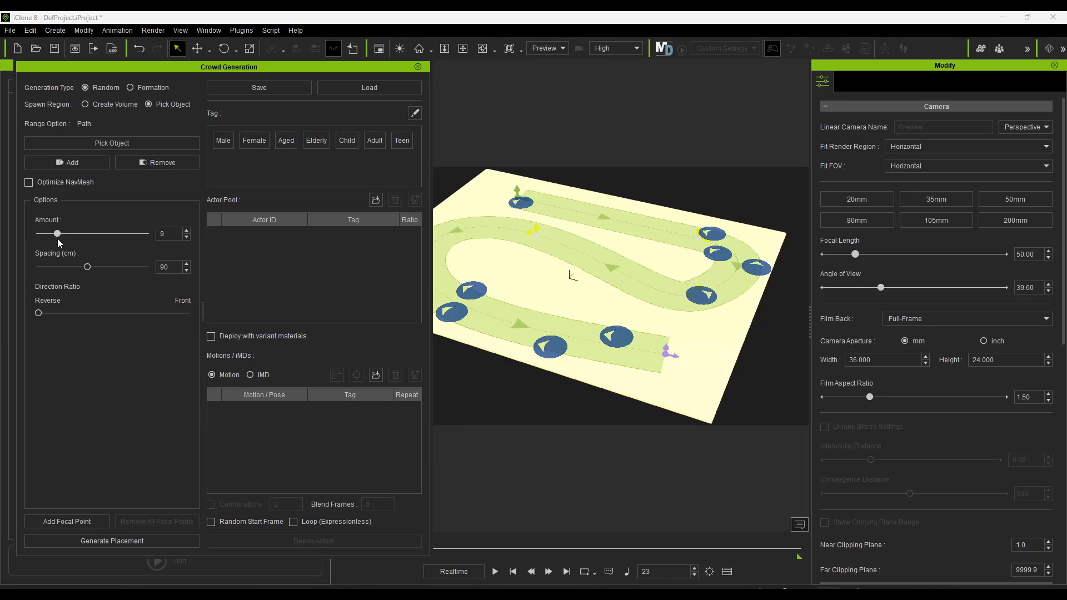
Set the crowd spacing to 117 cm and the direction ratio fully to Front
left_click_drag(87, 267, 101, 269)
left_click_drag(100, 270, 102, 271)
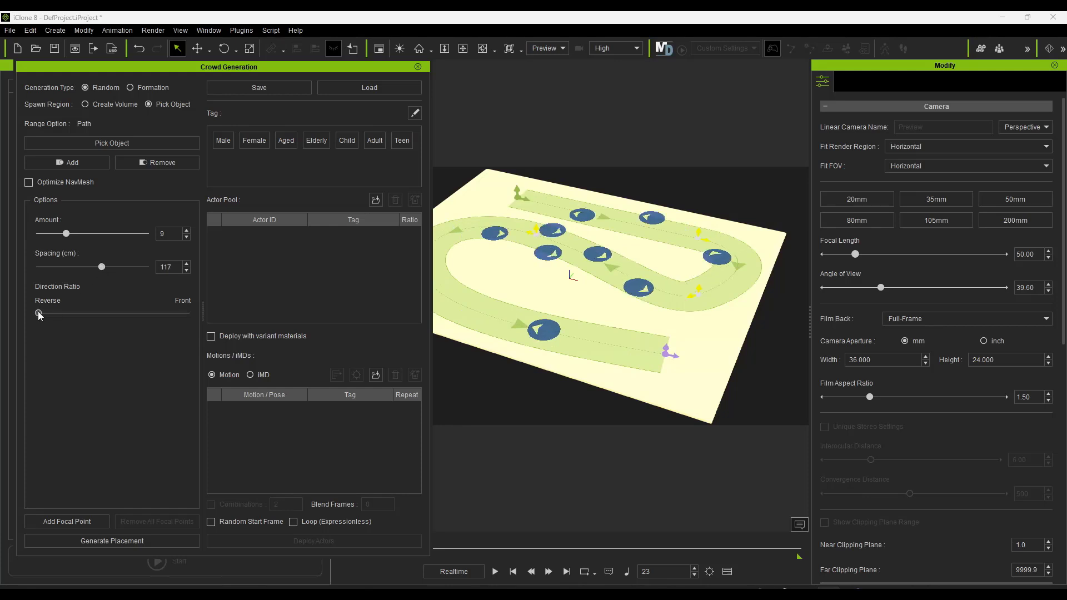
left_click_drag(38, 313, 104, 312)
left_click_drag(122, 311, 266, 324)
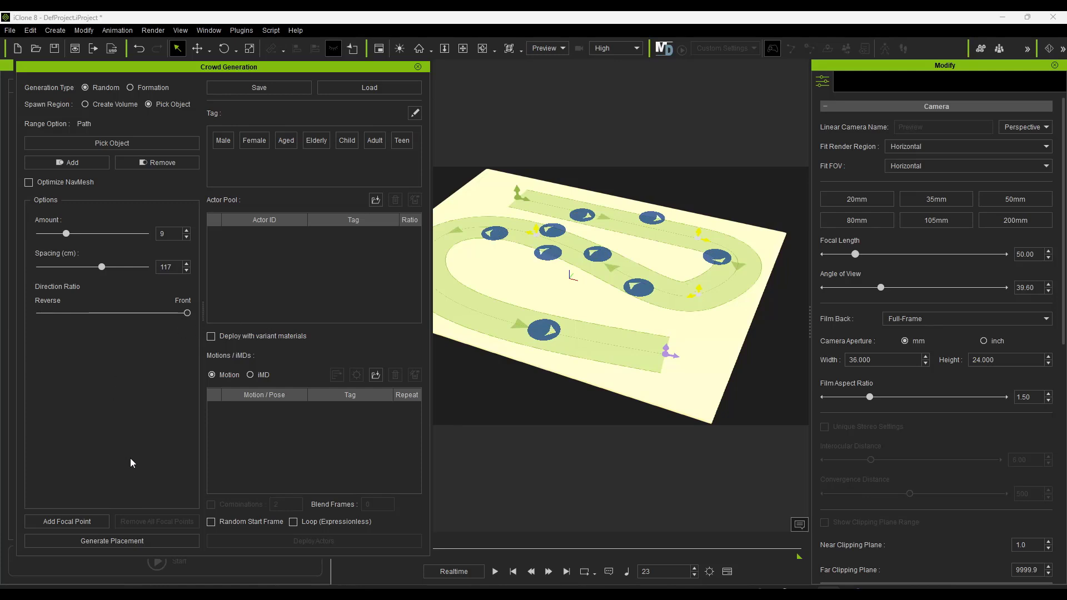
Regenerate the random crowd placement along the path several times to get a different distribution
left_click(120, 543)
left_click(121, 542)
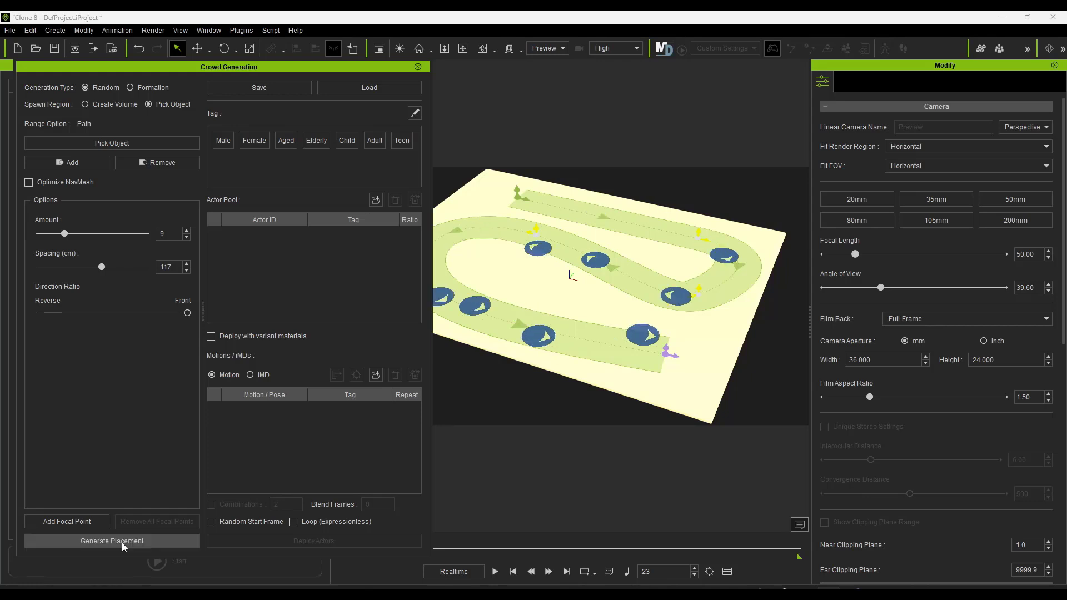
left_click(122, 543)
left_click(122, 542)
left_click(123, 542)
left_click(122, 542)
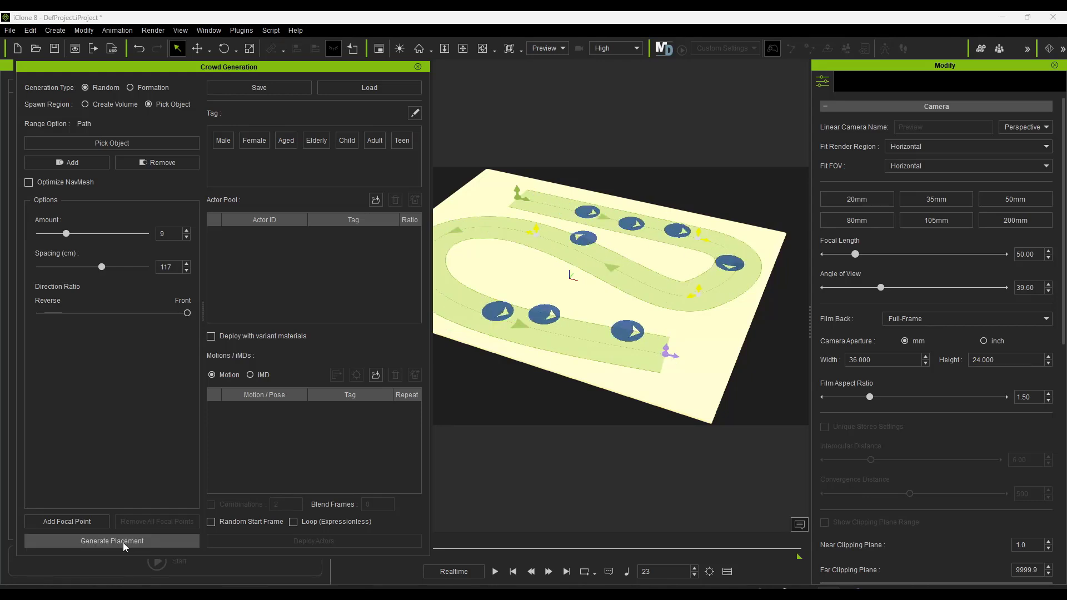
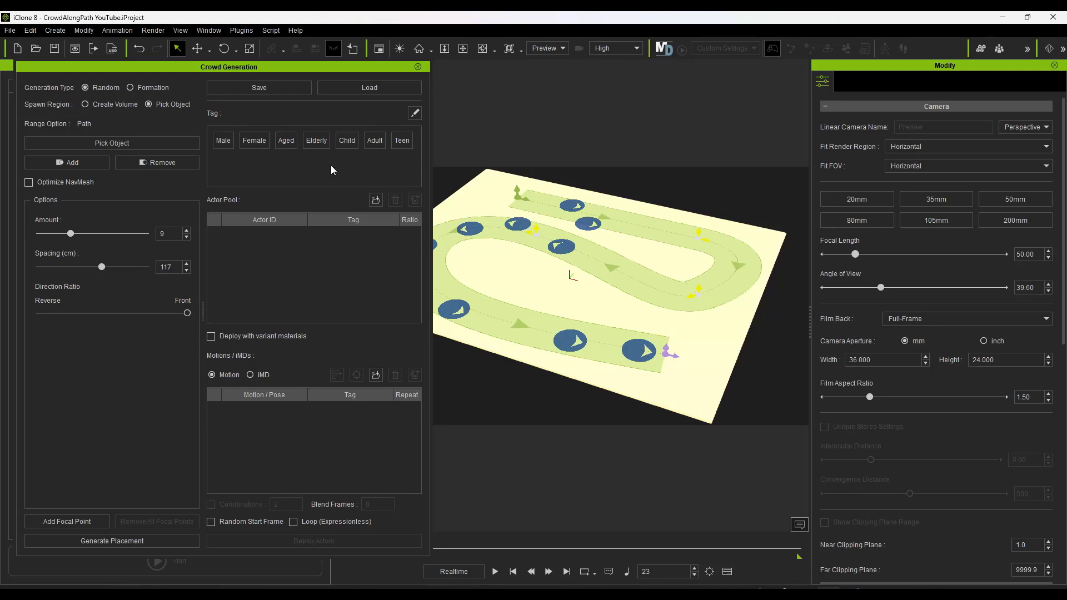
left_click(376, 201)
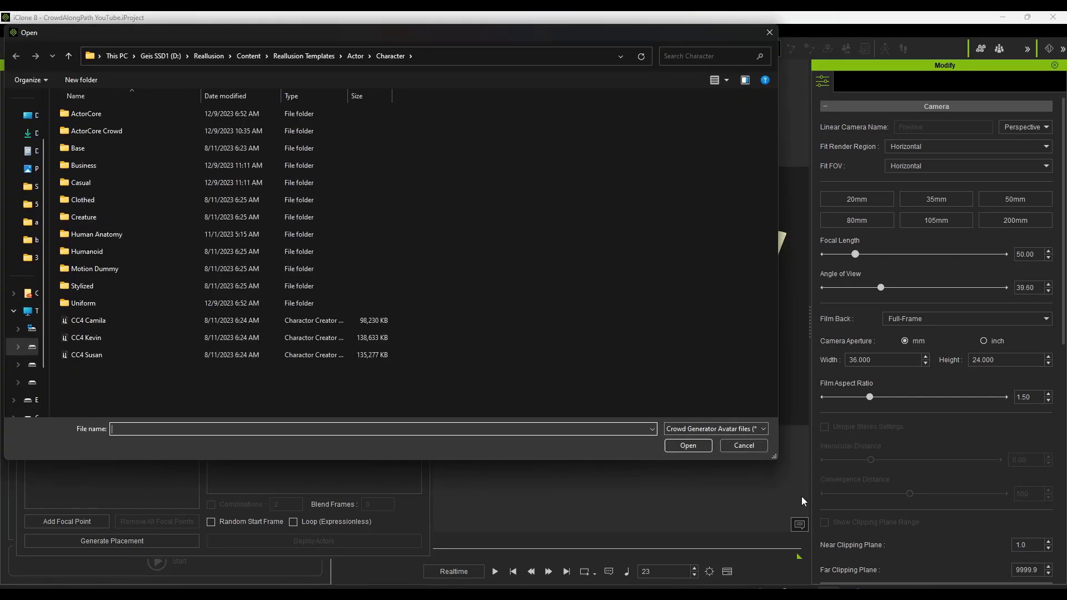
left_click(745, 448)
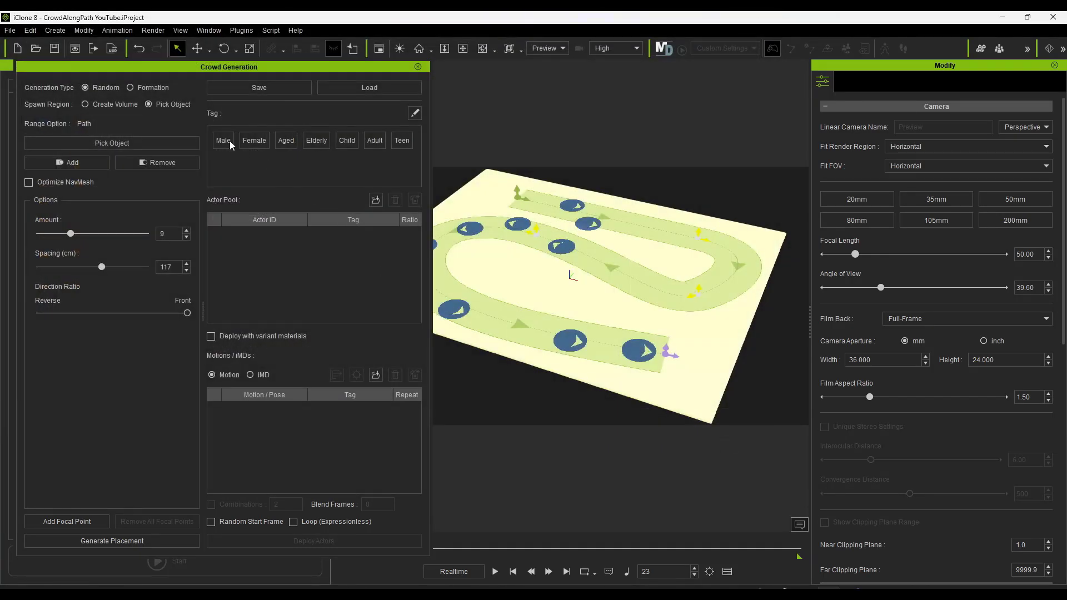
right_click(225, 145)
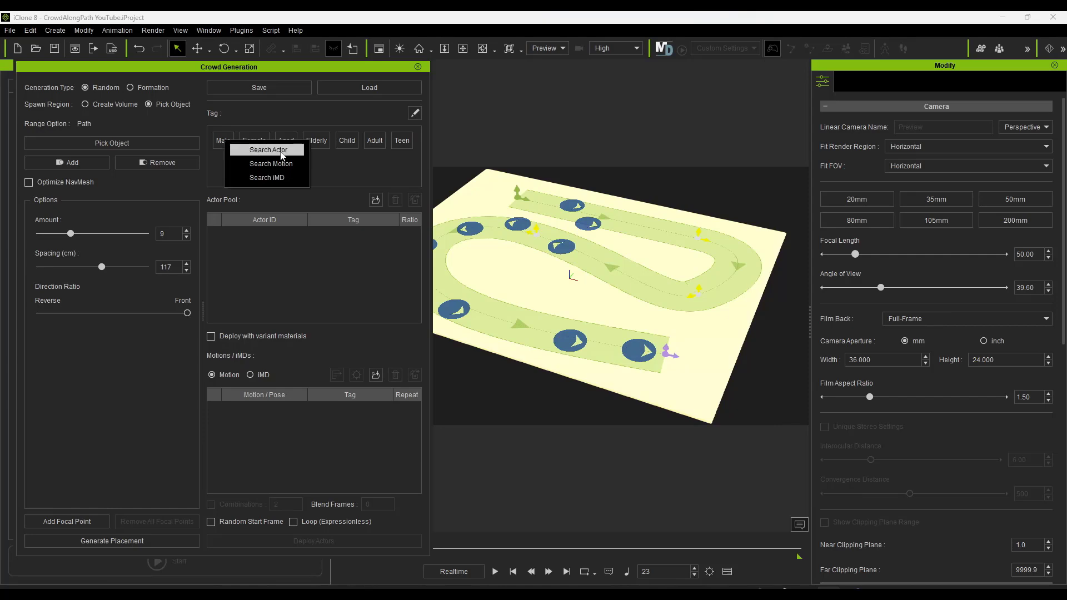
Move the Crowd Generation window beside the content library and display the library's Actor Character assets
left_click_drag(277, 69, 614, 66)
left_click(335, 238)
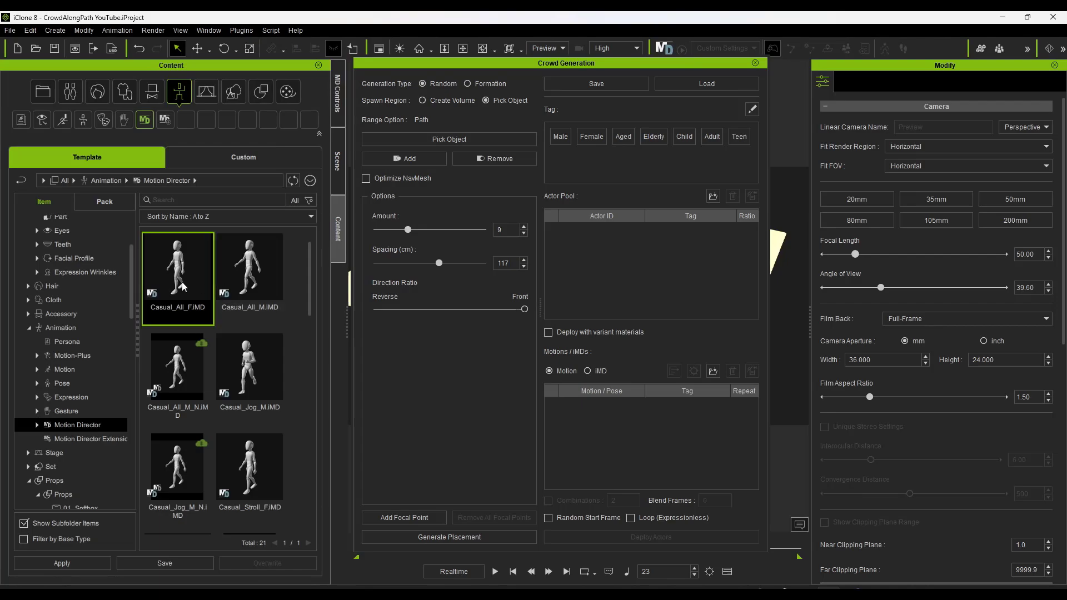
scroll(82, 281, "up", 3)
left_click(69, 280)
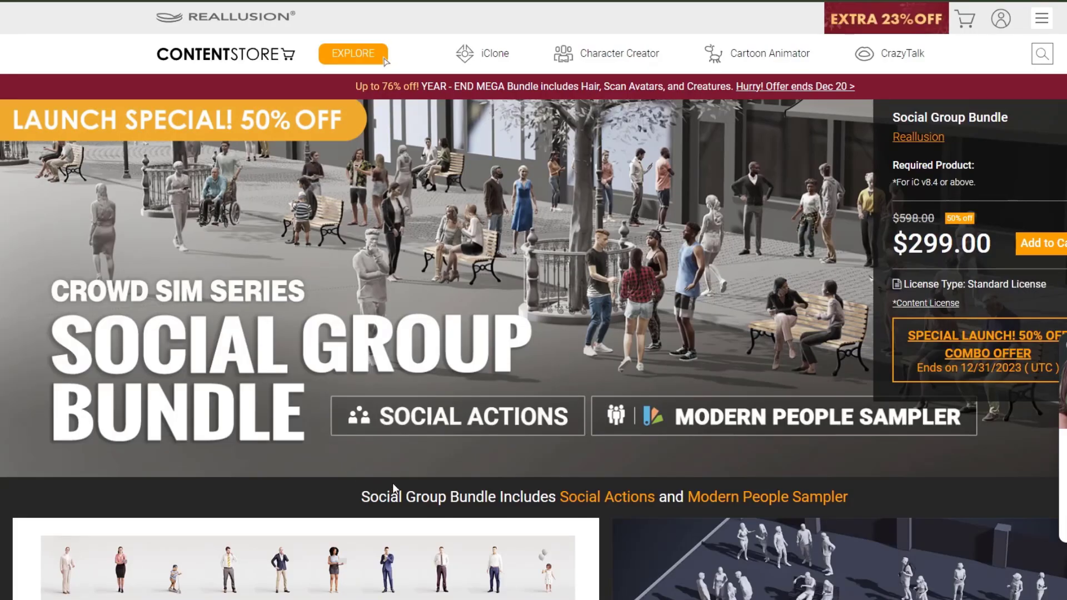
Examine the Social Group Bundle and the Modern People Sampler pack on the Reallusion Content Store website
scroll(409, 476, "down", 7)
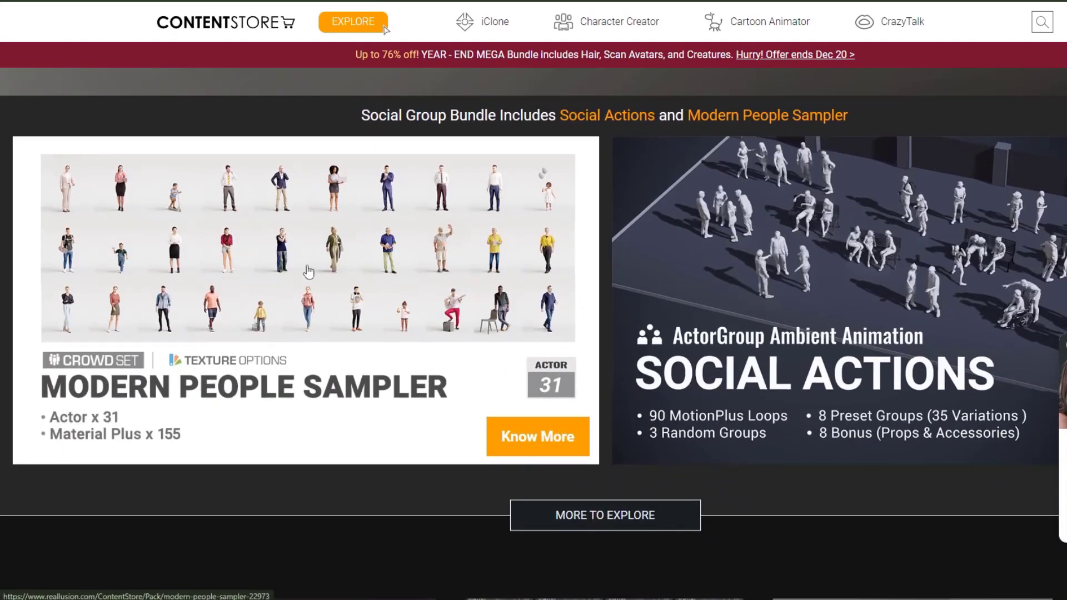
left_click(389, 259)
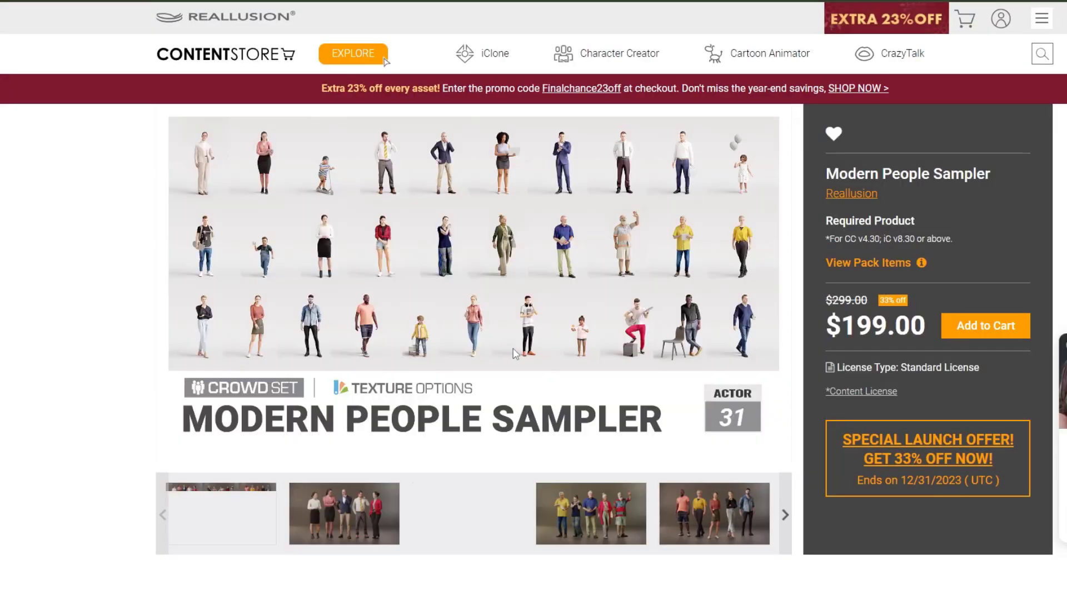
scroll(400, 256, "down", 5)
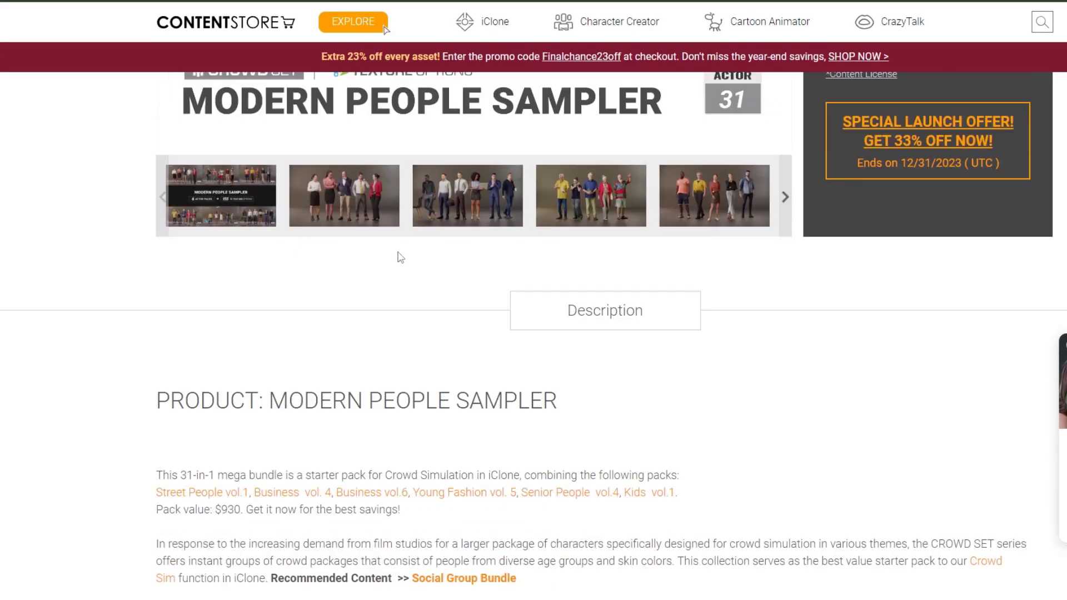
scroll(374, 264, "down", 3)
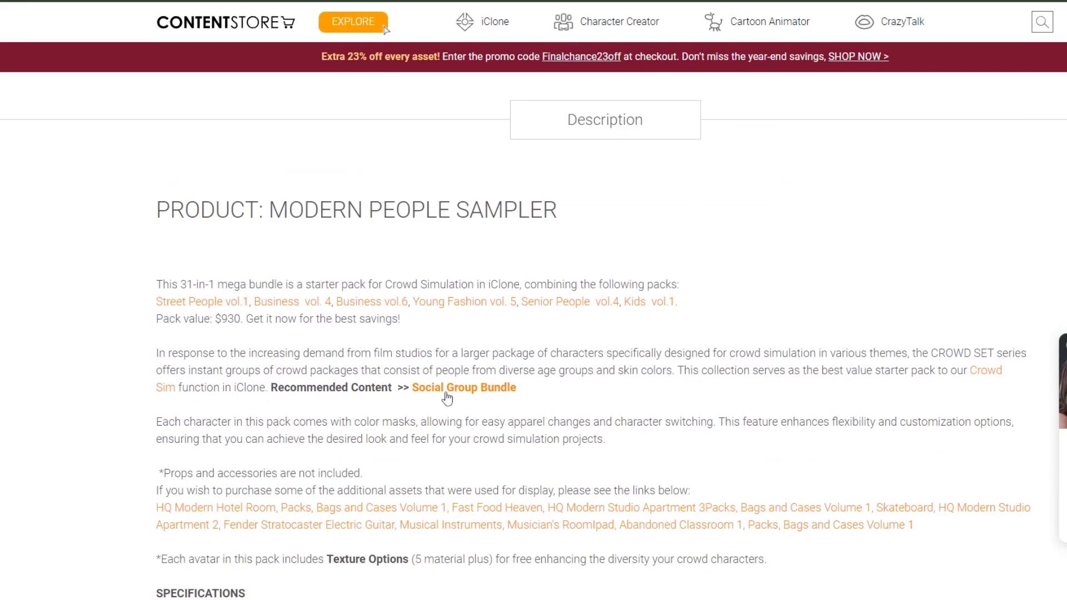
scroll(444, 401, "up", 8)
scroll(444, 404, "up", 2)
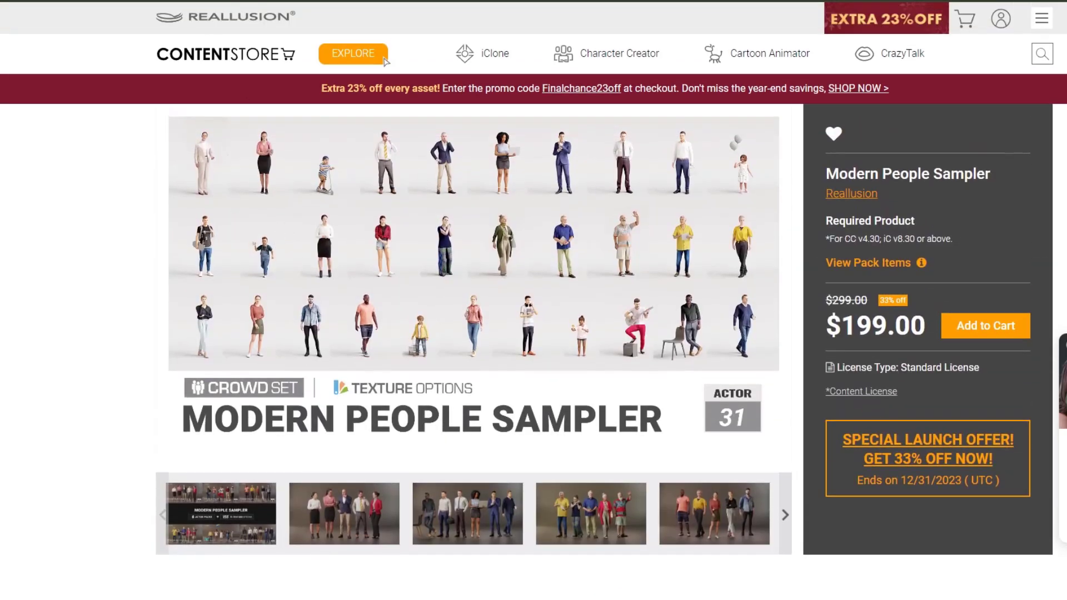
scroll(237, 240, "down", 1)
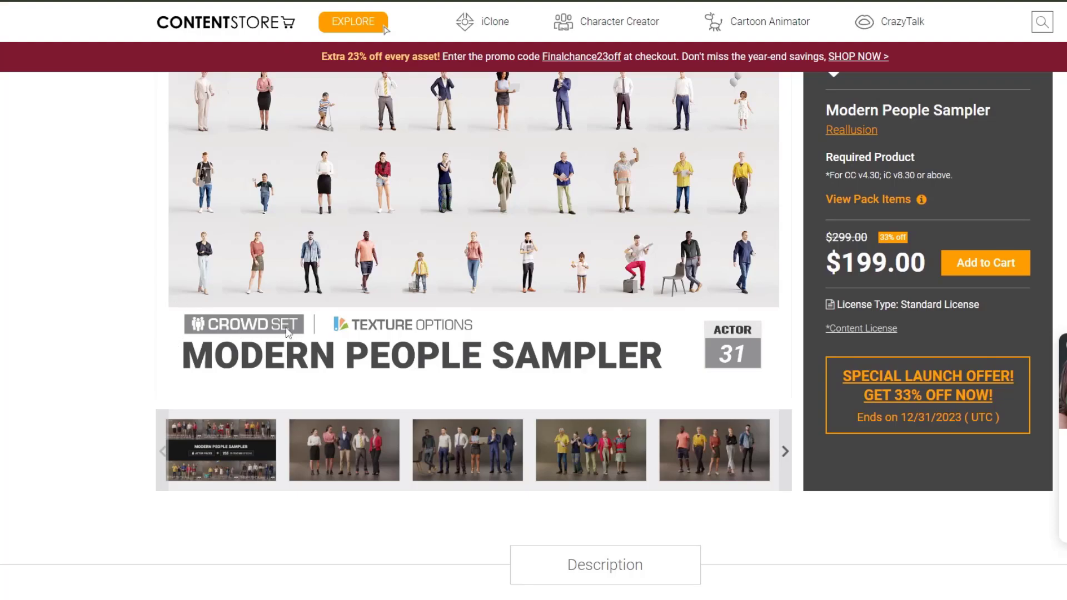
scroll(189, 298, "down", 15)
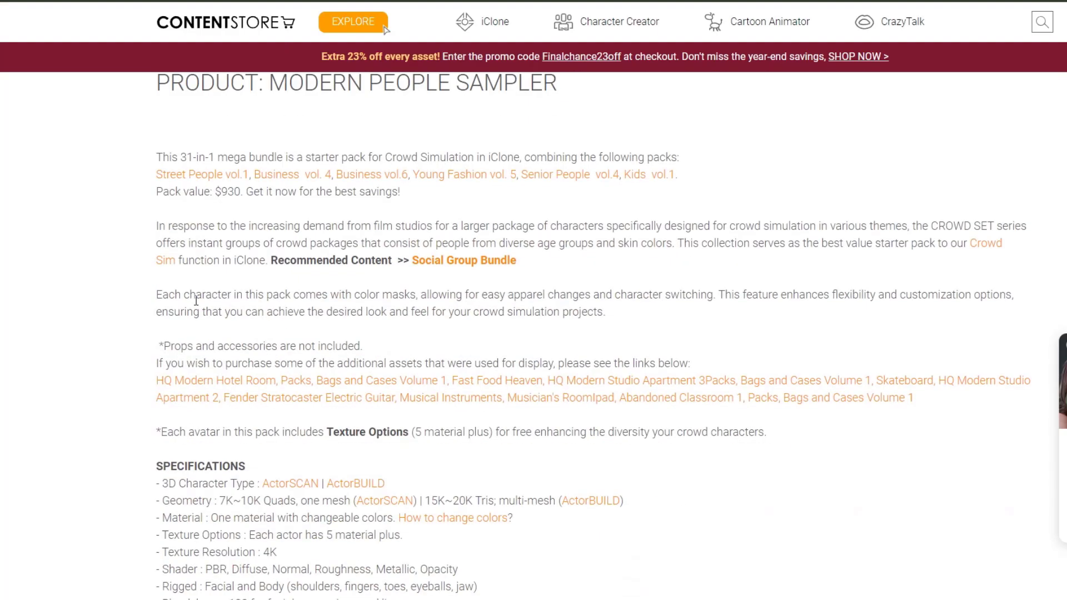
scroll(194, 353, "down", 6)
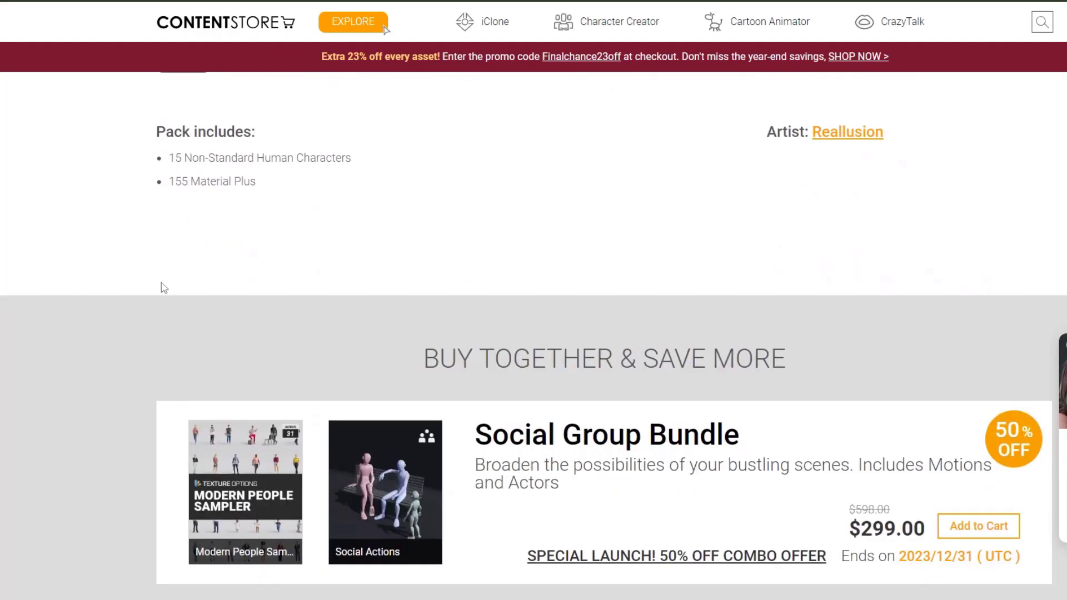
scroll(162, 289, "up", 14)
scroll(157, 285, "up", 9)
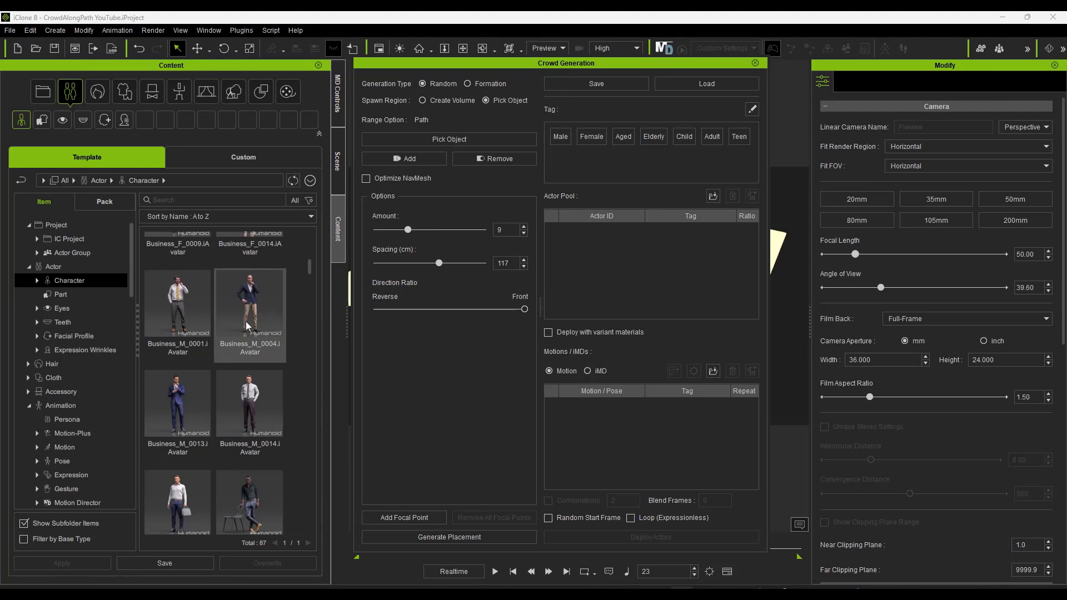
Add the Business_M_0001, Casual_F_0019 and Casual_F_0053 avatars from the content library to the actor pool
scroll(262, 312, "up", 2)
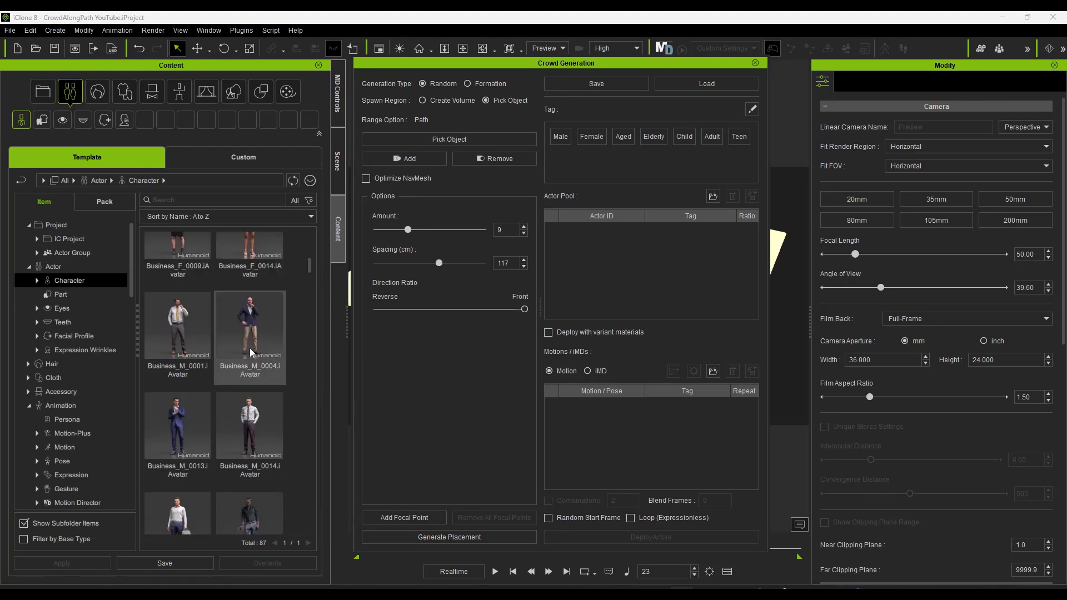
scroll(193, 322, "up", 3)
left_click_drag(188, 361, 600, 280)
scroll(232, 348, "down", 10)
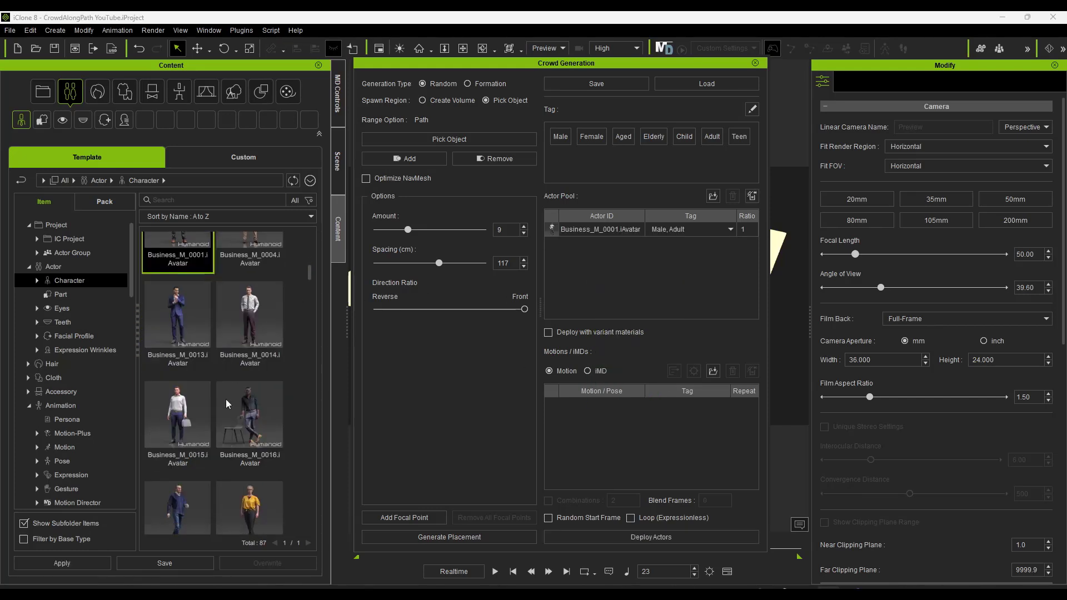
left_click_drag(249, 433, 711, 289)
scroll(227, 425, "down", 5)
left_click_drag(250, 361, 589, 286)
Add the Casual_M_E0001, CC4 Camila 2 and CC4 Kevin avatars to the actor pool
scroll(242, 400, "down", 3)
scroll(242, 400, "down", 10)
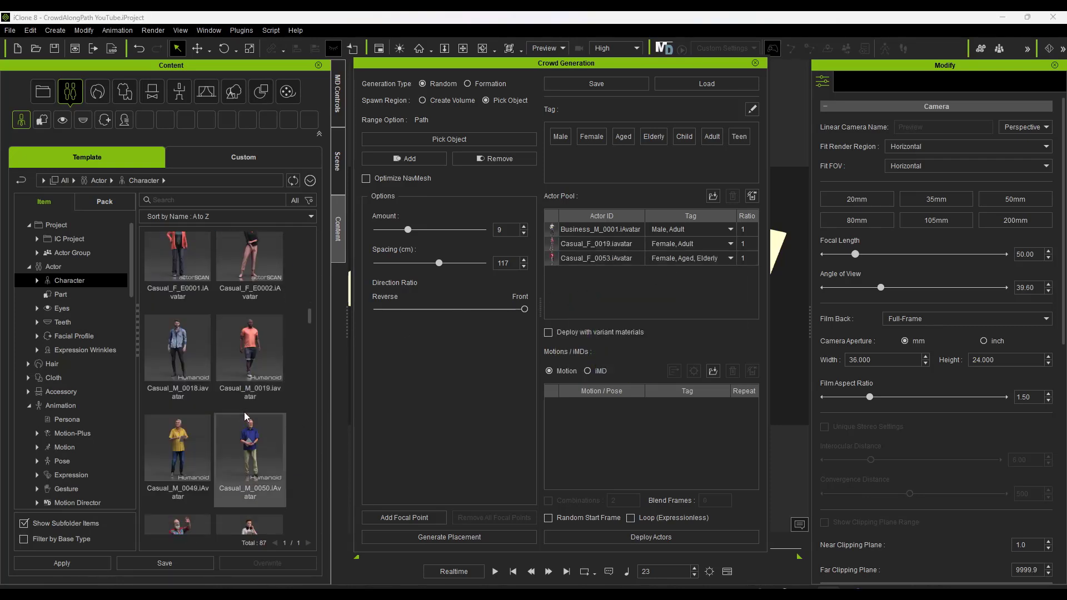
scroll(222, 395, "down", 2)
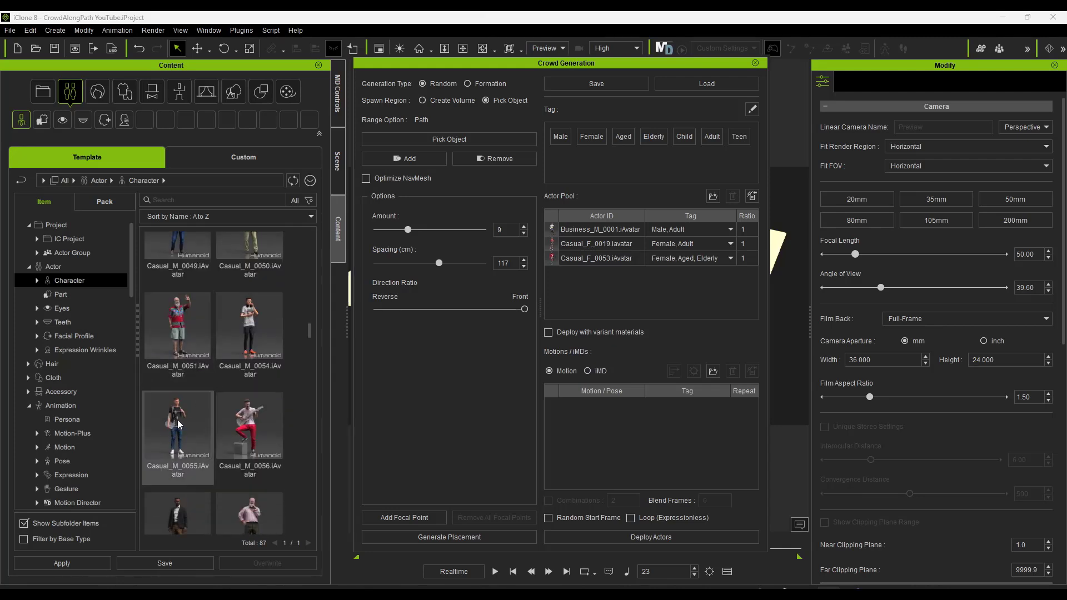
scroll(196, 419, "down", 3)
left_click_drag(178, 404, 602, 282)
left_click_drag(309, 340, 313, 370)
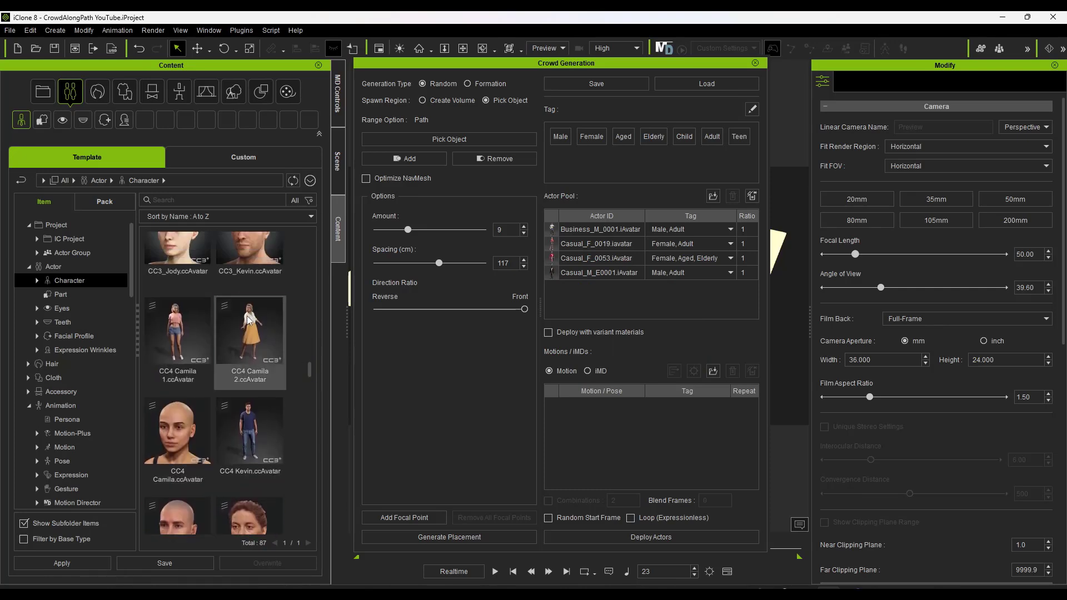
left_click_drag(248, 319, 567, 296)
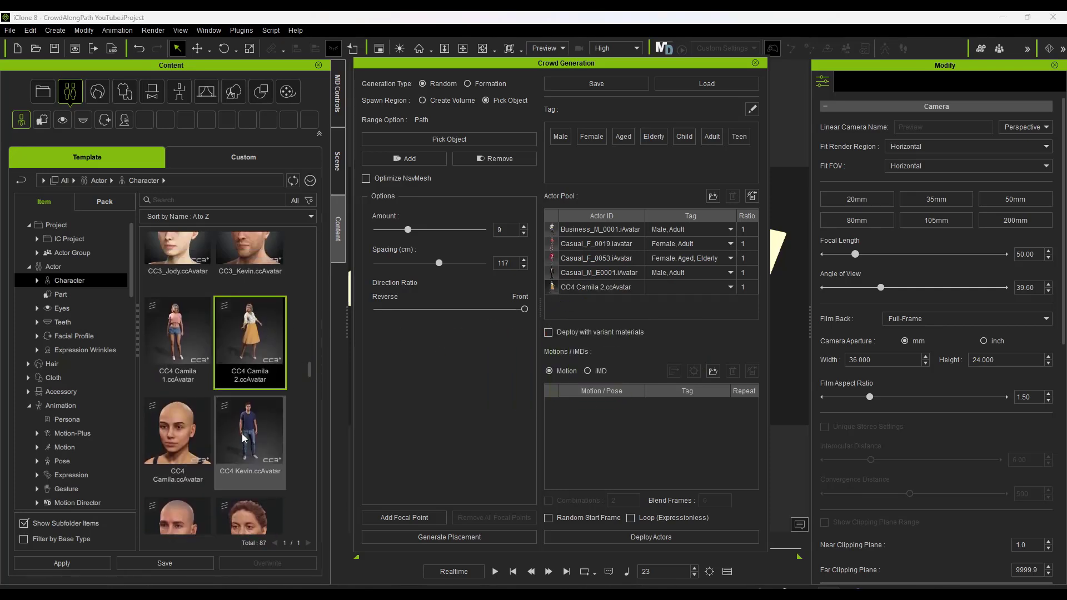
left_click_drag(243, 439, 596, 312)
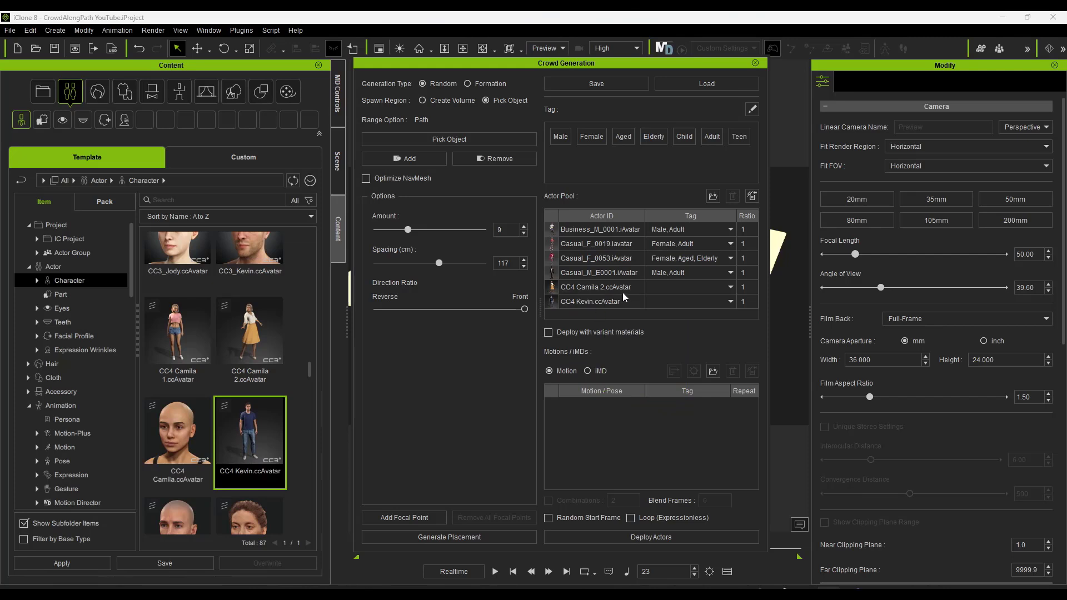
Tag CC4 Camila 2 in the actor pool as Female and Adult
left_click(732, 287)
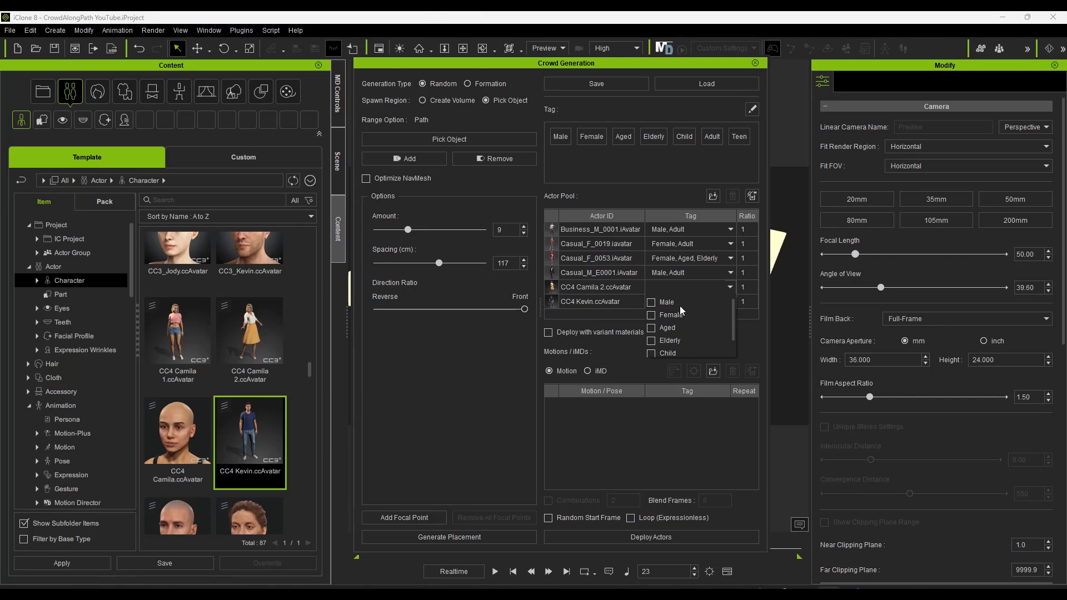
left_click(670, 315)
scroll(670, 340, "down", 1)
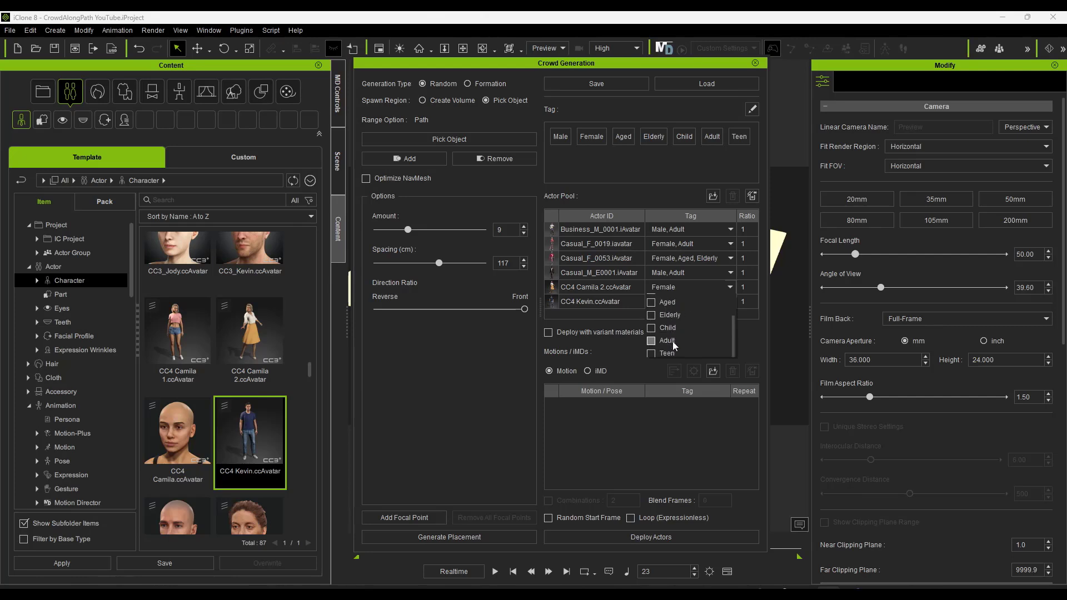
left_click(652, 341)
left_click(730, 287)
Tag CC4 Kevin in the actor pool as Male and Adult
left_click(730, 301)
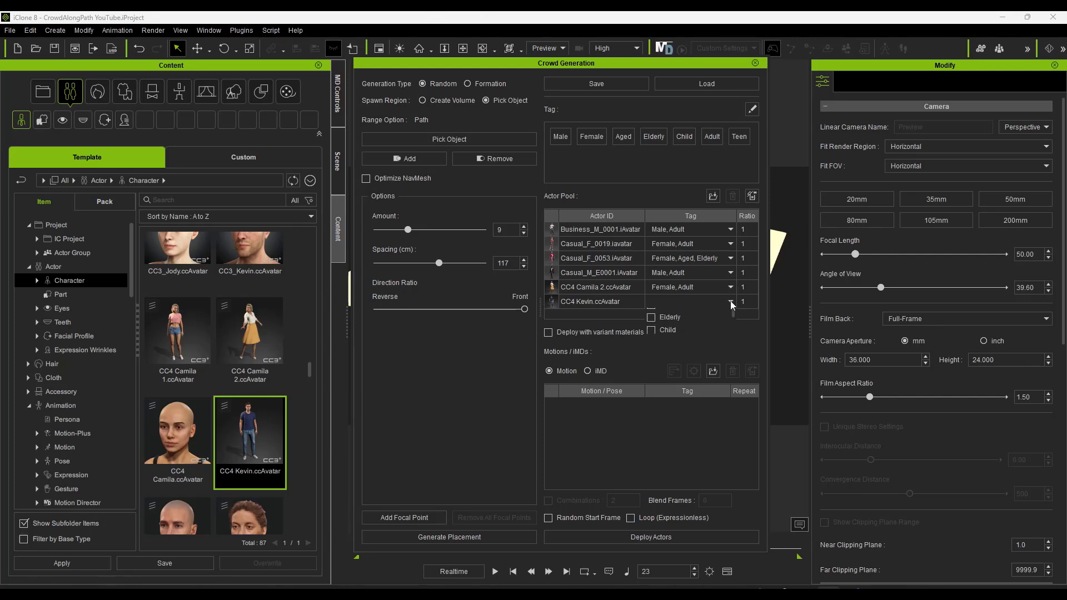
left_click(651, 316)
scroll(674, 358, "down", 1)
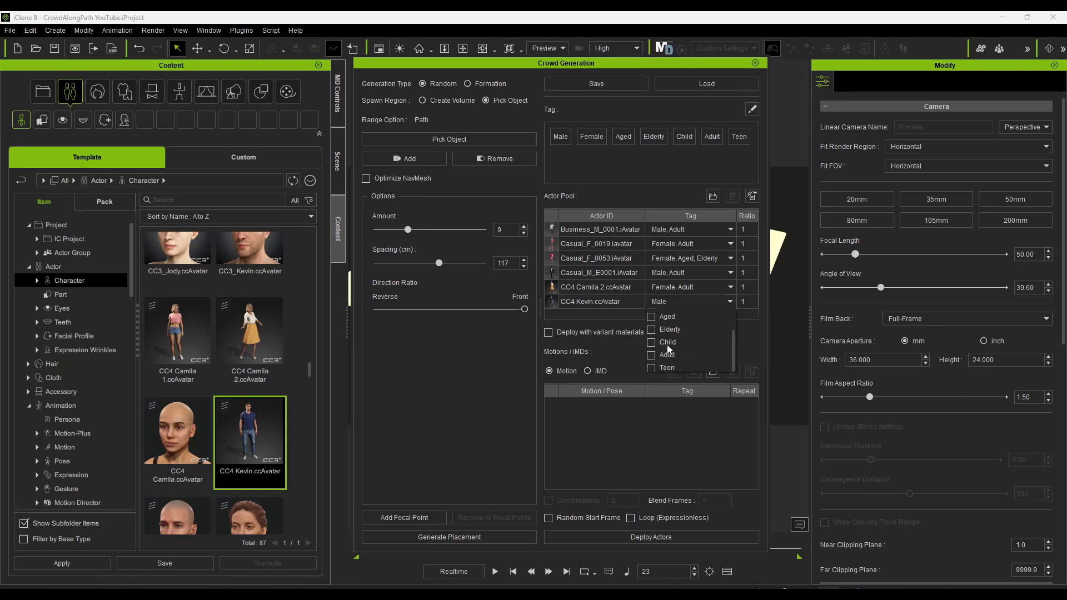
left_click(661, 355)
Enable deployment with variant materials and move the Crowd Generation window off the viewport
left_click(610, 348)
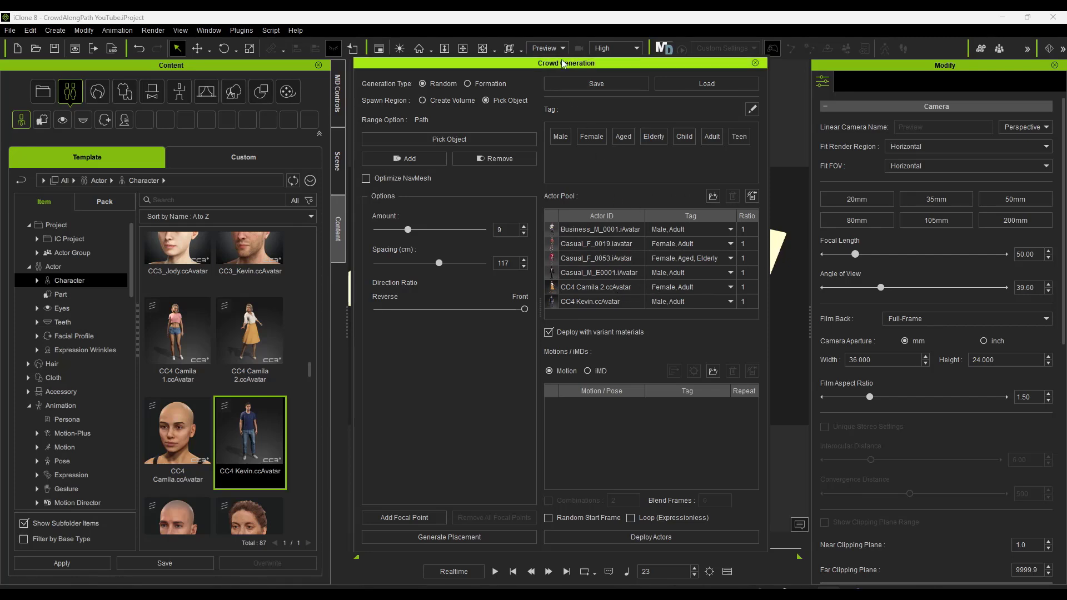
left_click_drag(563, 69, 224, 58)
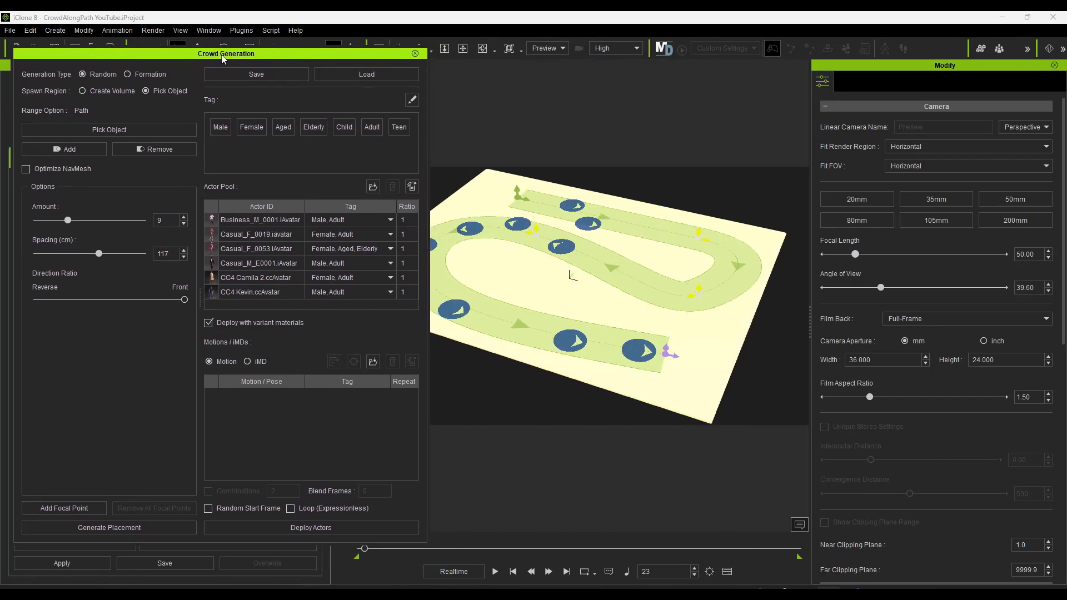
Deploy the pool actors on the nine placements along the path and check them from several angles
left_click(329, 530)
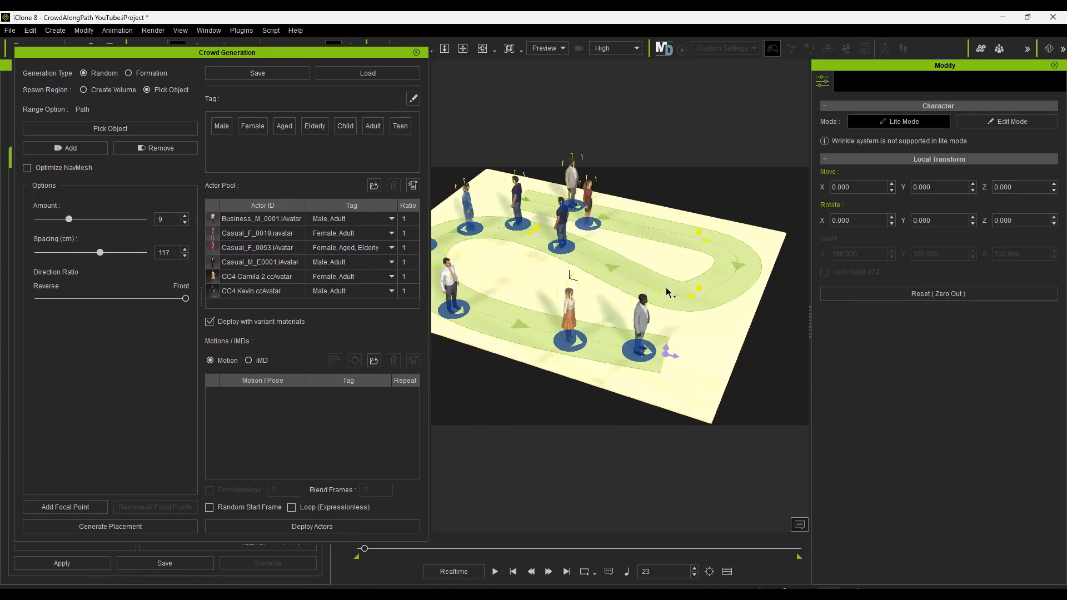
right_click_drag(691, 269, 465, 251)
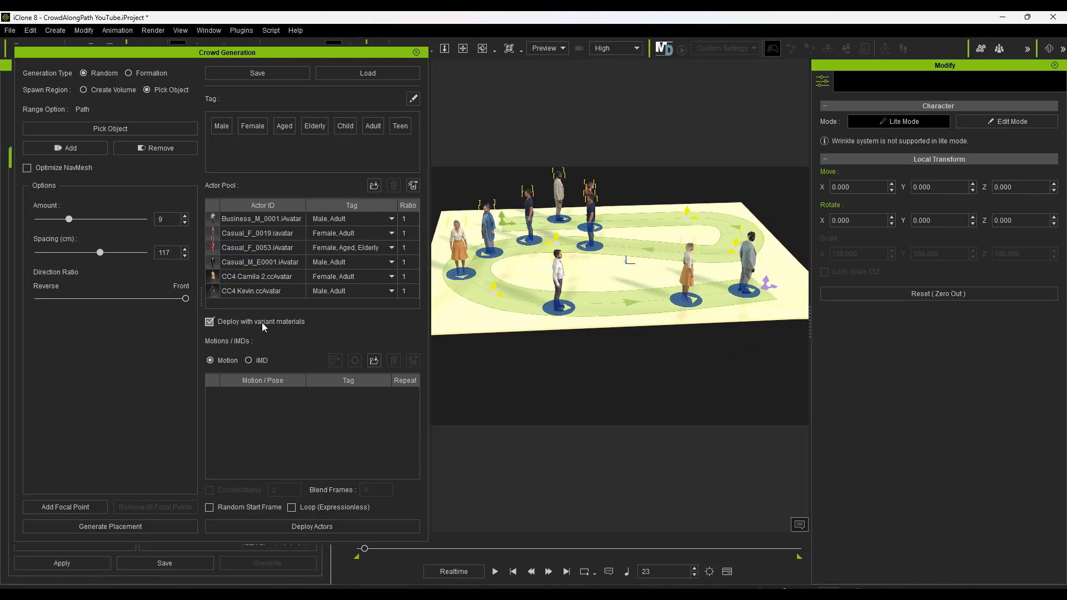
right_click_drag(522, 257, 581, 258)
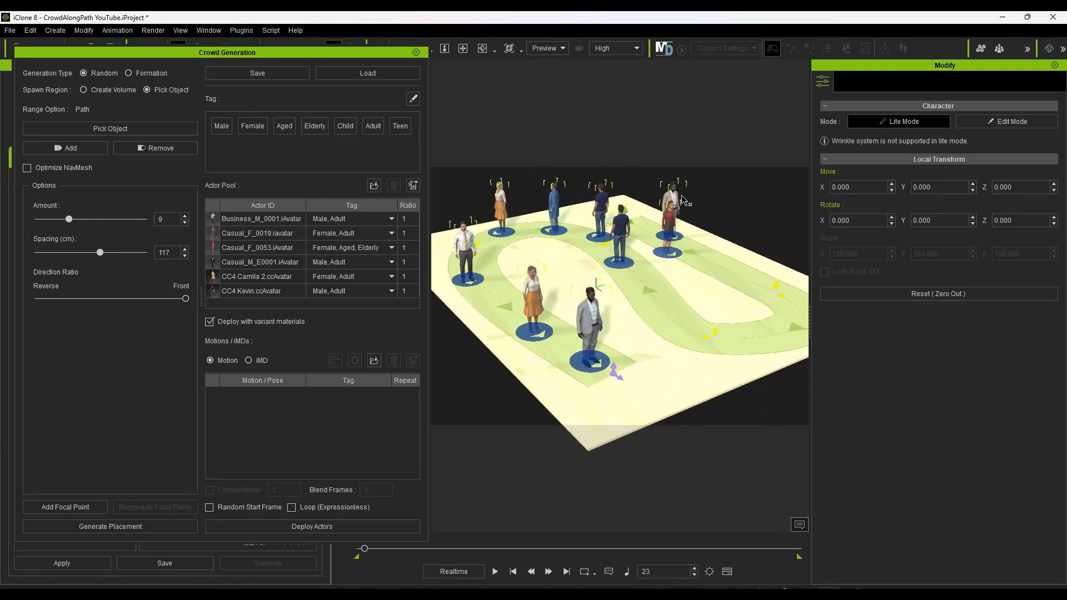
right_click_drag(565, 264, 661, 272)
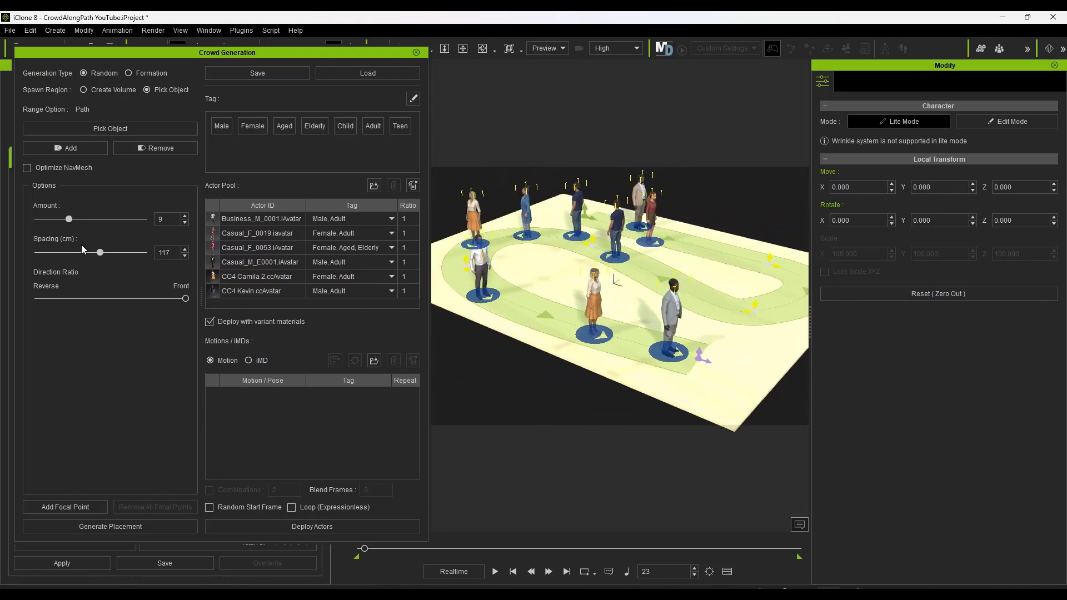
Raise the crowd amount to 16 and deploy the actors again along the path
left_click_drag(69, 221, 97, 222)
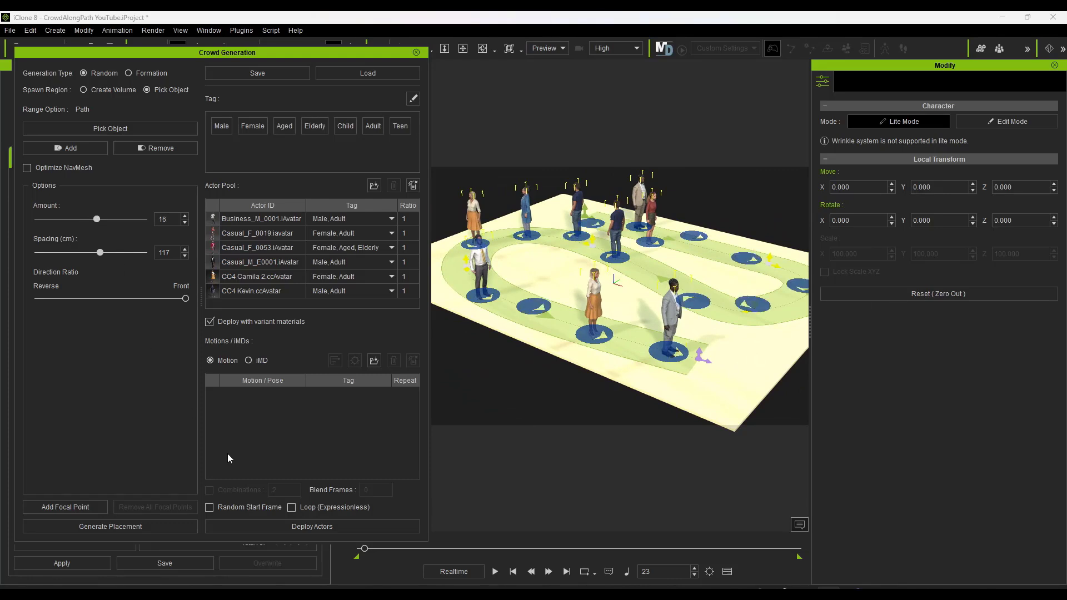
left_click(304, 528)
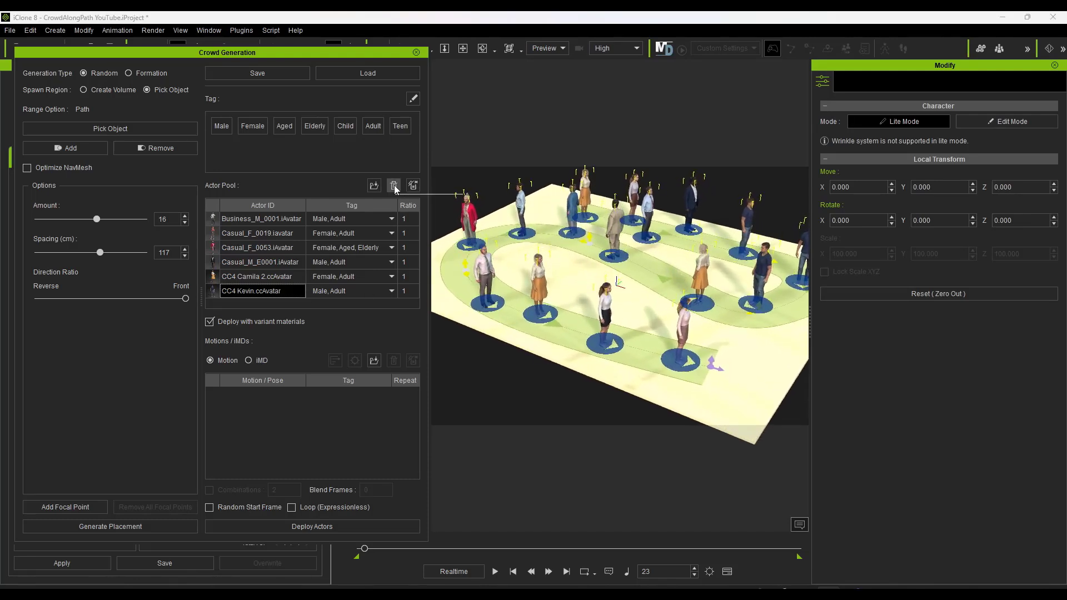
Remove CC4 Kevin from the actor pool and redeploy the crowd along the path
left_click(394, 186)
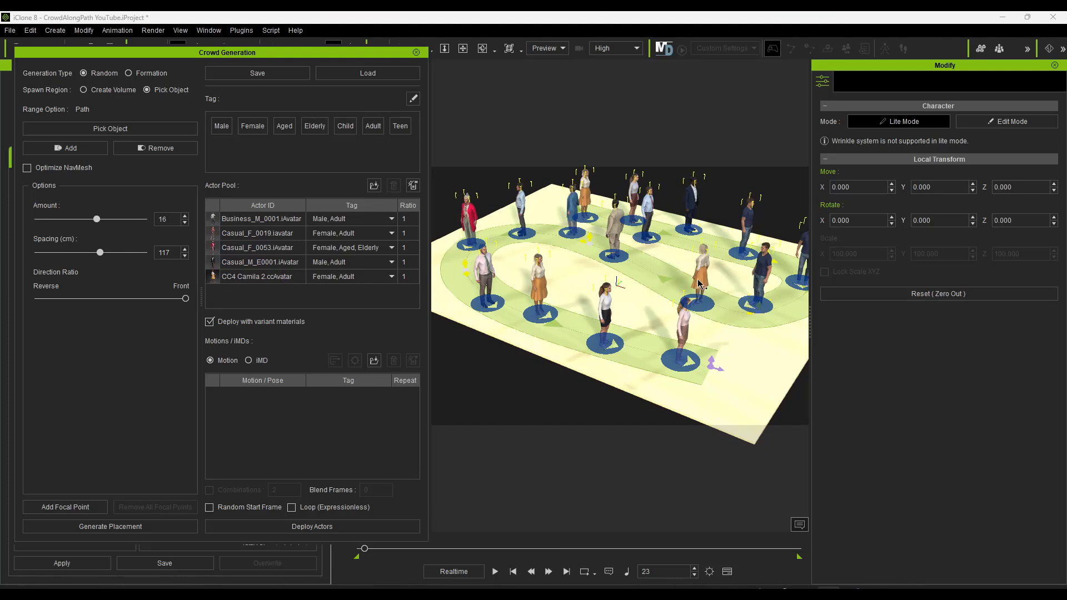
left_click(331, 530)
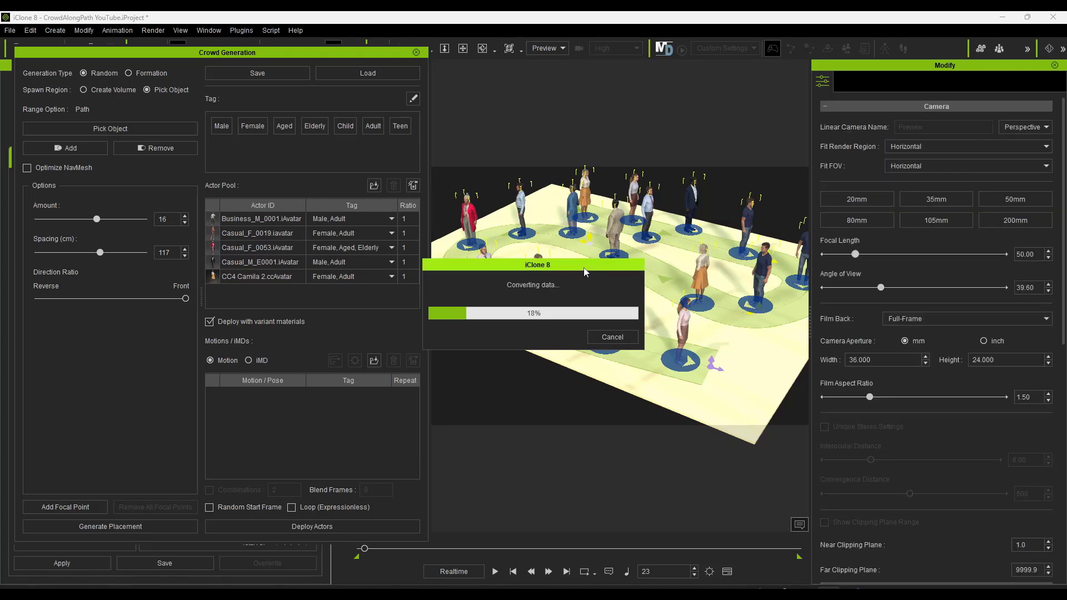
right_click_drag(668, 315, 688, 301)
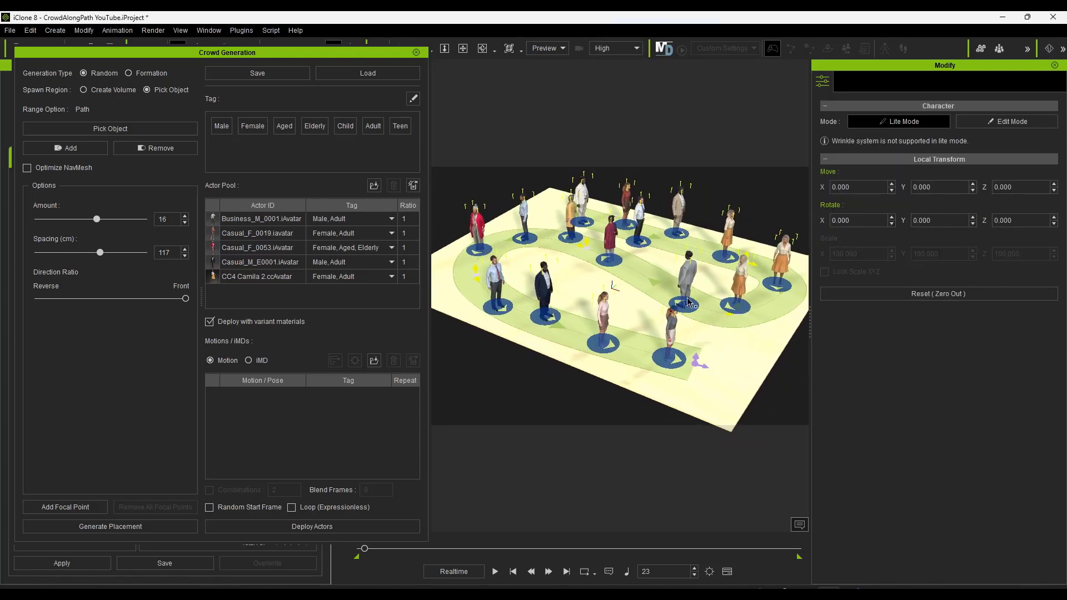
right_click_drag(572, 273, 582, 305)
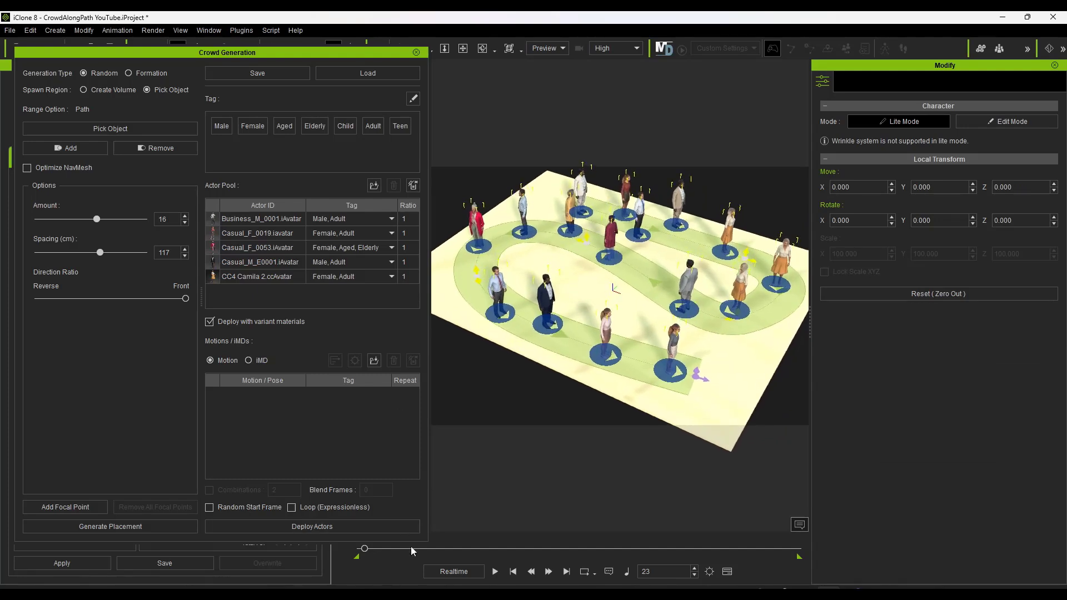
Check the Motion Director controls and briefly play the timeline to see whether the deployed actors move
left_click(415, 52)
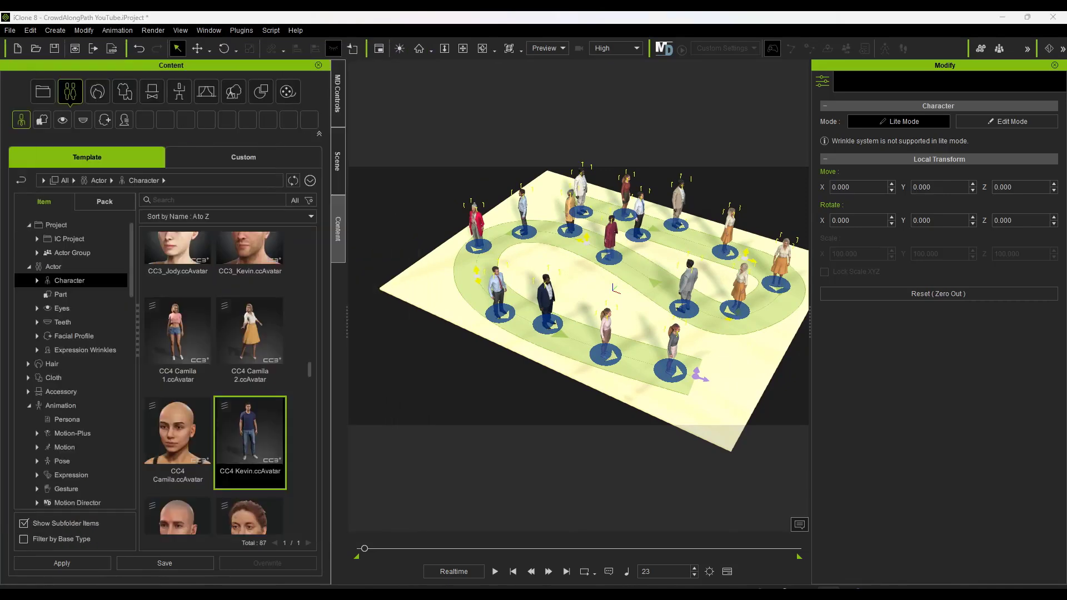
left_click(337, 94)
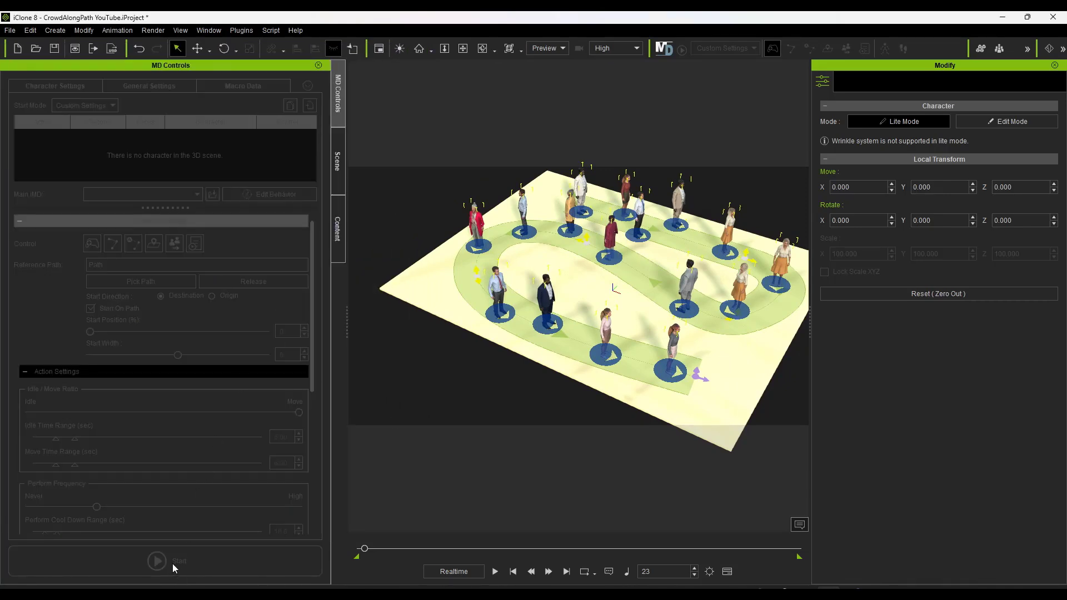
left_click_drag(439, 72, 222, 74)
left_click(495, 574)
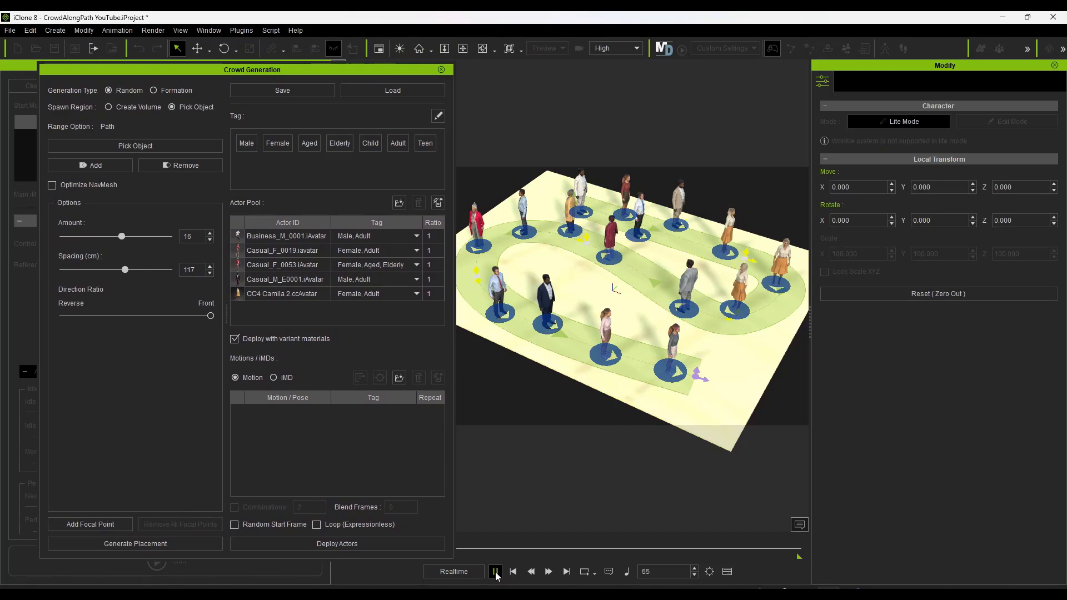
left_click(495, 573)
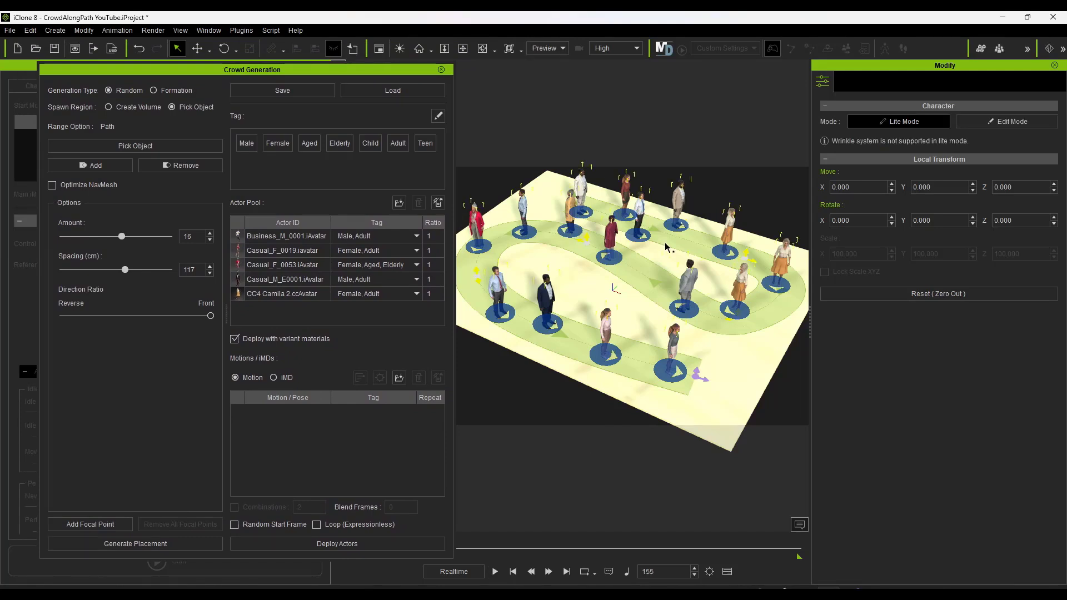
right_click_drag(767, 310, 767, 333)
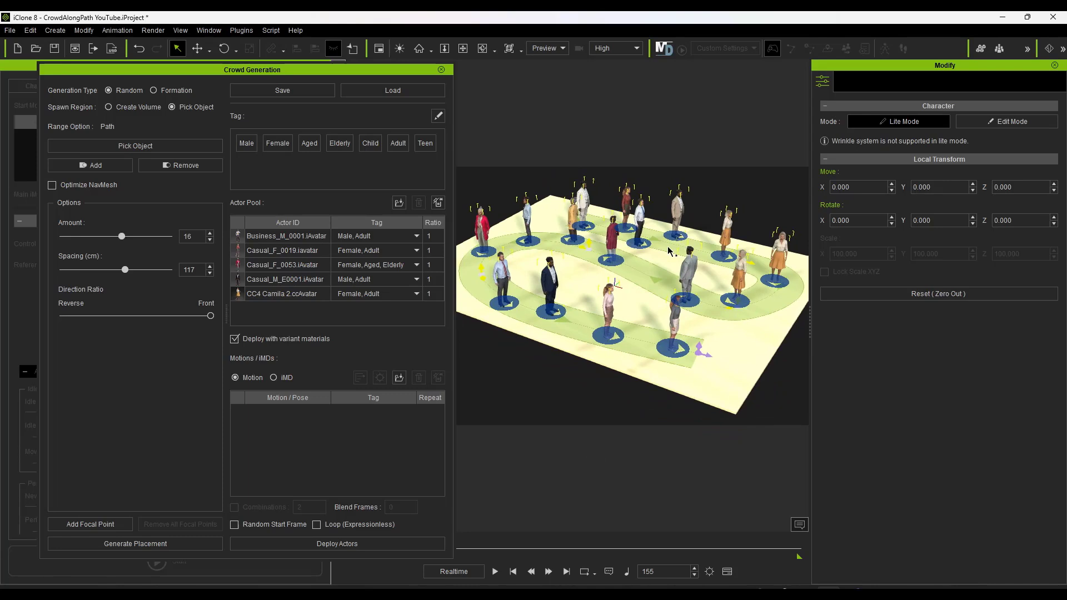
Switch the crowd's motion source to iMD and show the Motion Director templates beside the Crowd Generation window
left_click(274, 378)
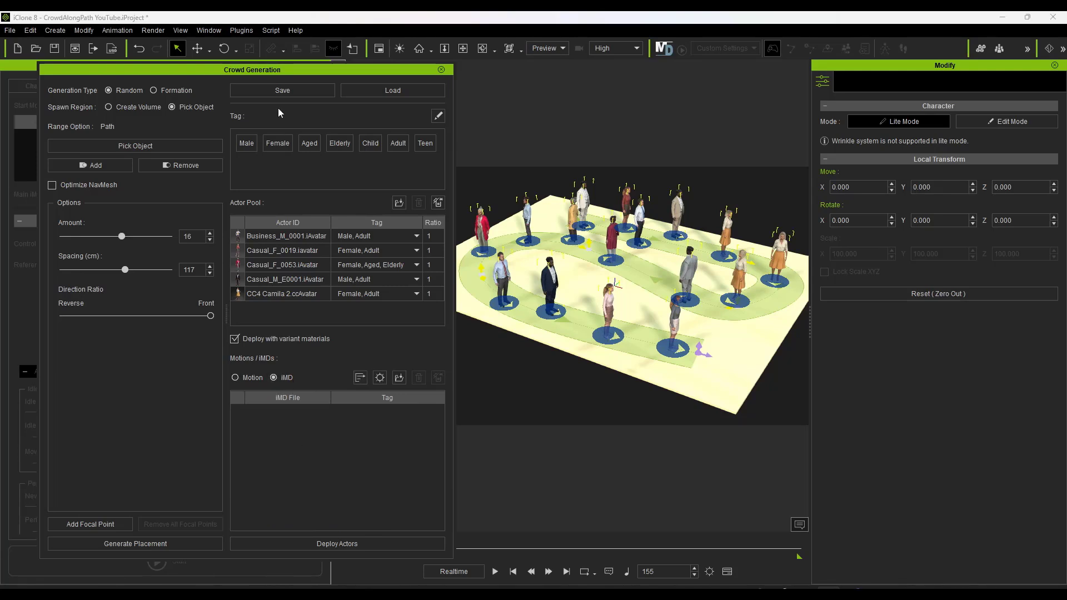
left_click_drag(282, 73, 610, 74)
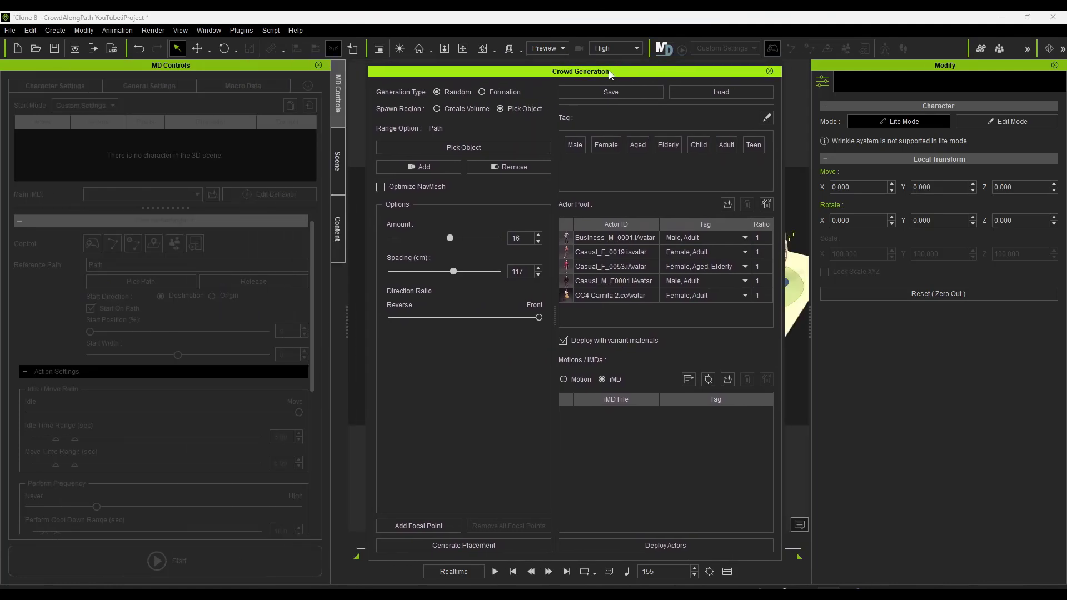
left_click(333, 236)
scroll(74, 466, "down", 2)
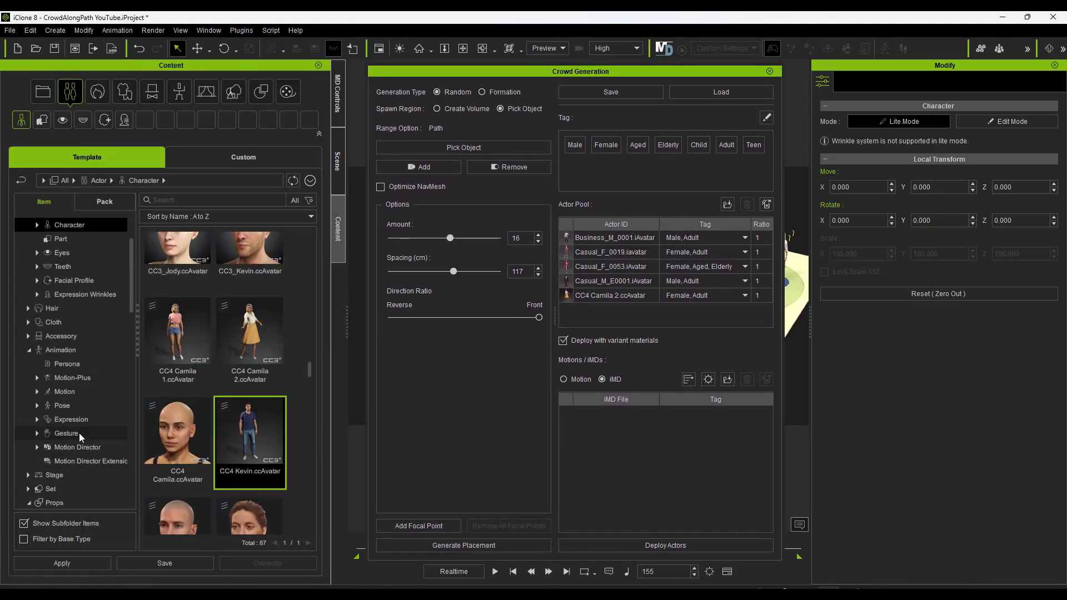
left_click(72, 449)
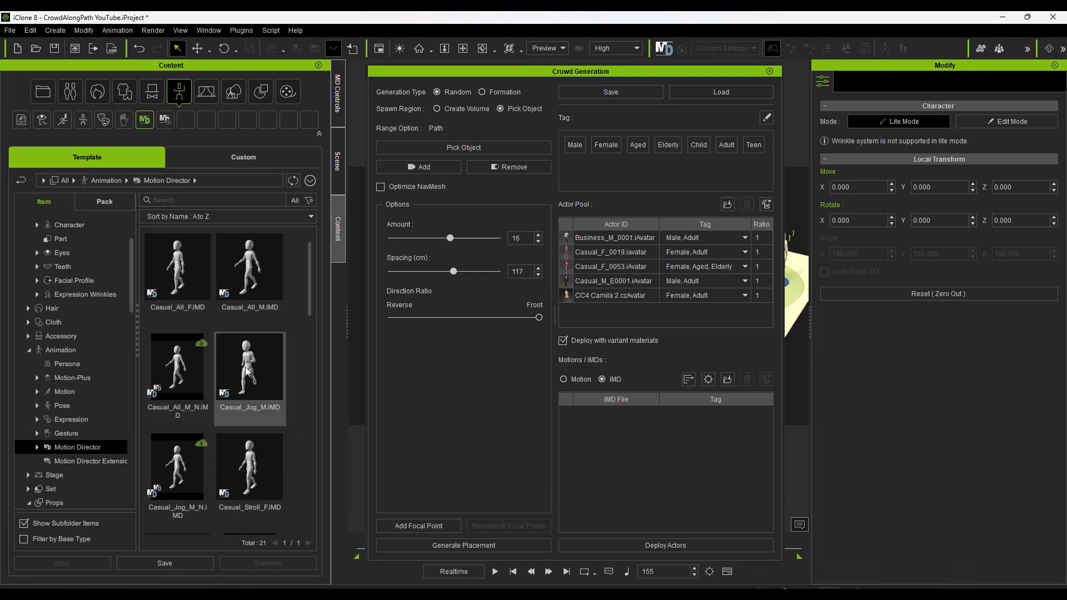
Add the Casual_Walk_F and Casual_Walk_M templates to the crowd's iMD list
scroll(205, 394, "down", 1)
scroll(228, 388, "down", 1)
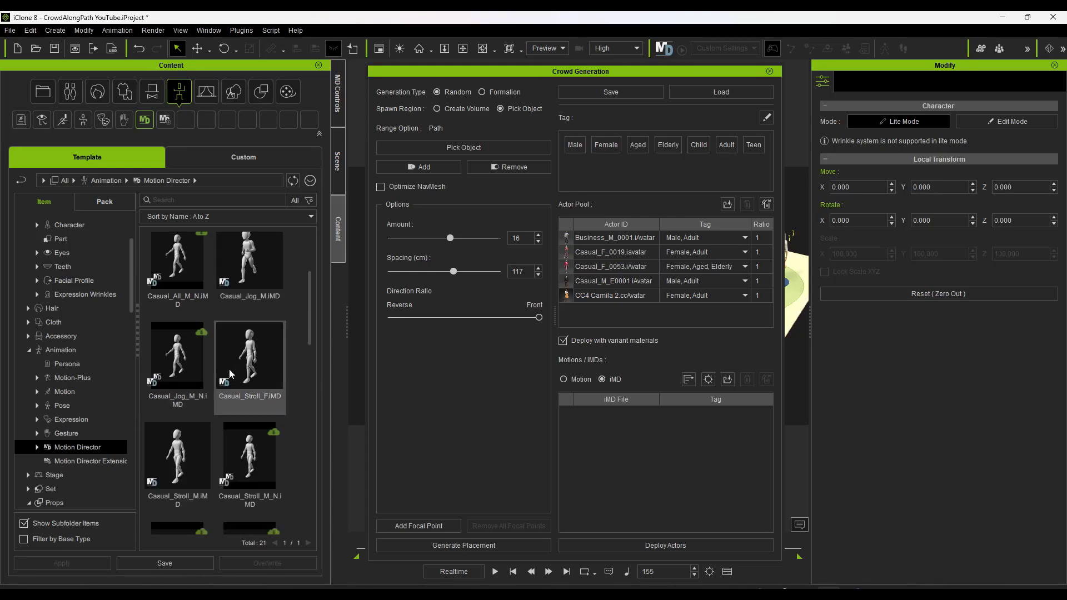
scroll(208, 371, "down", 4)
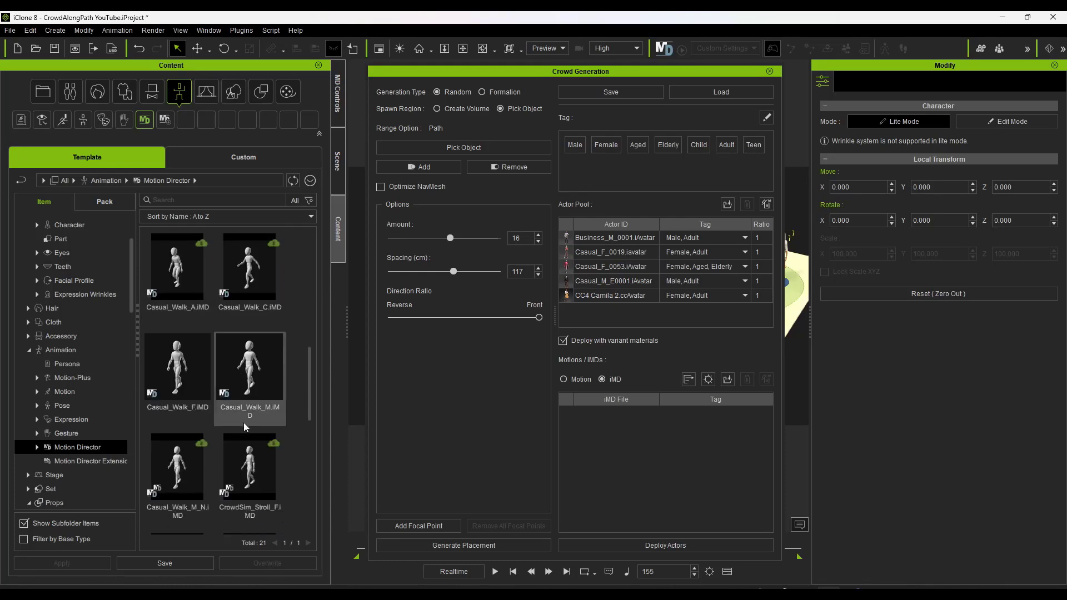
scroll(239, 417, "down", 1)
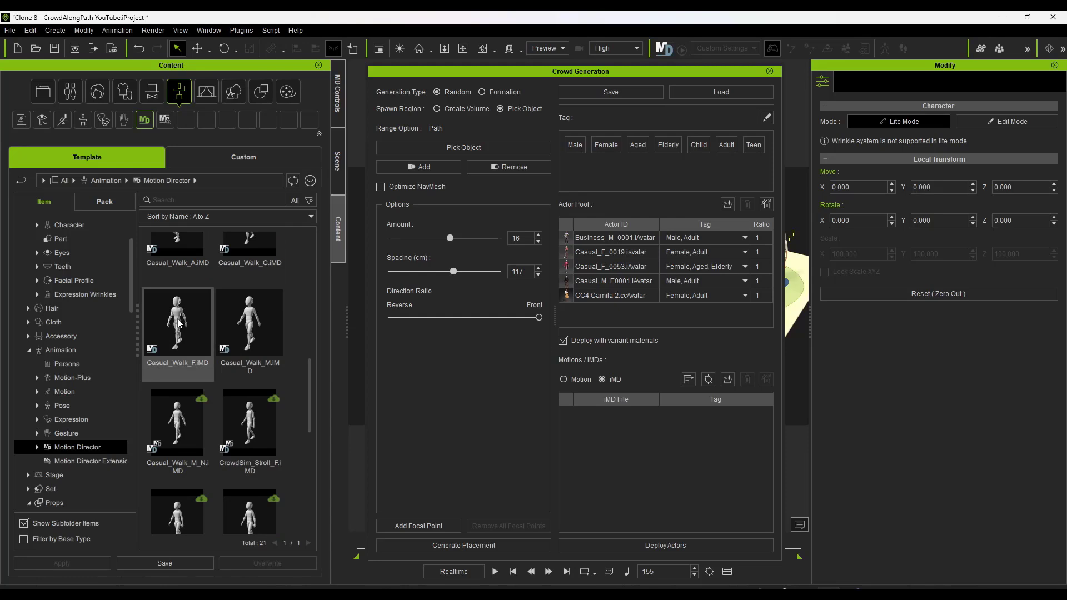
left_click_drag(178, 323, 631, 436)
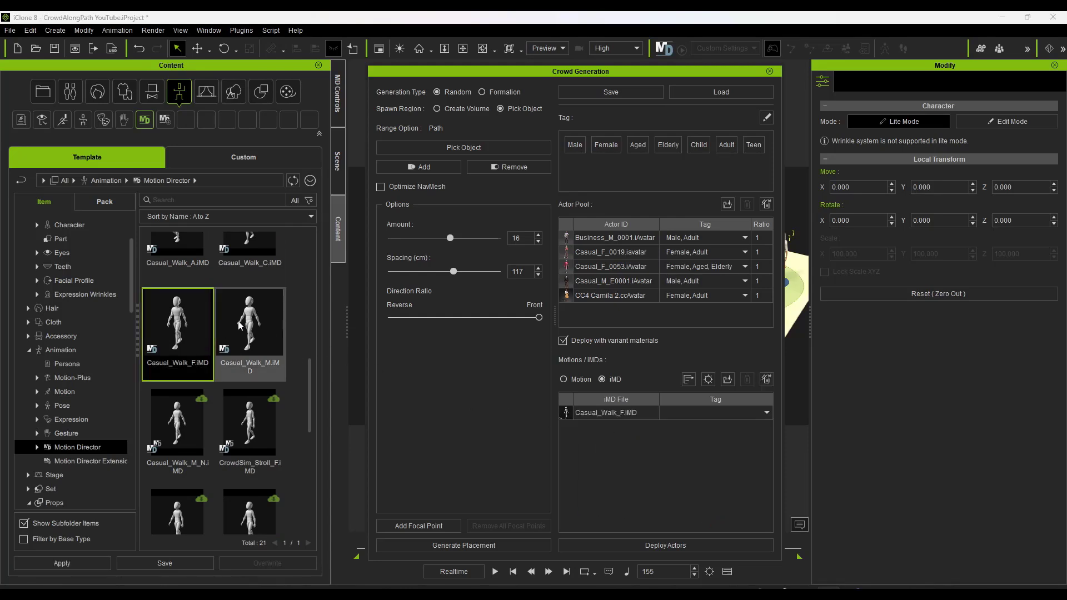
left_click_drag(240, 325, 599, 437)
Add the CrowdSim_Stroll_F and CrowdSim_Stroll_M templates to the crowd's iMD list
scroll(209, 425, "down", 1)
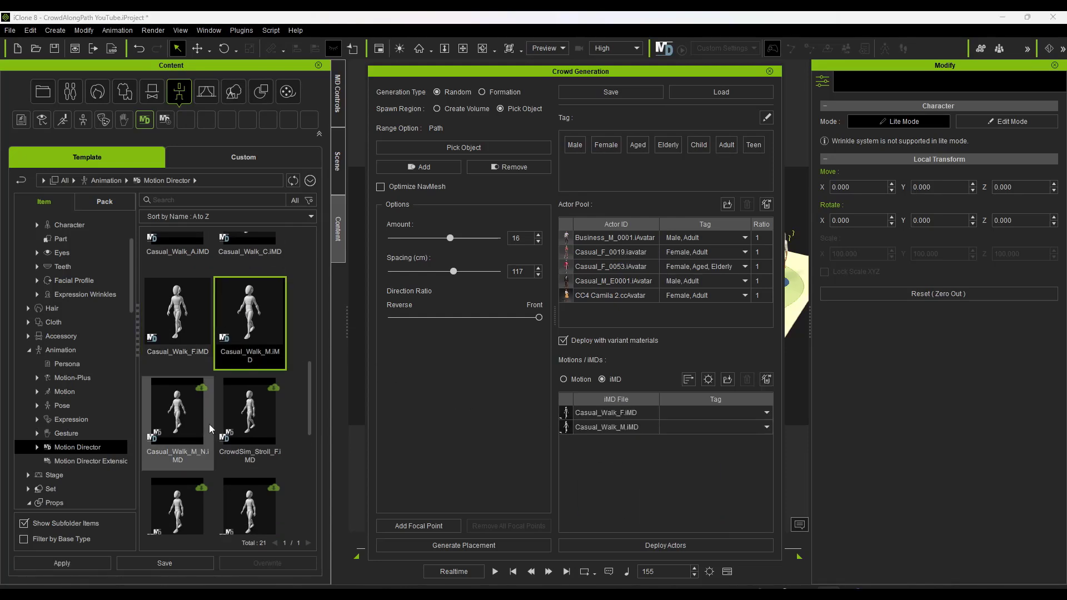
scroll(209, 425, "down", 1)
left_click_drag(189, 371, 634, 464)
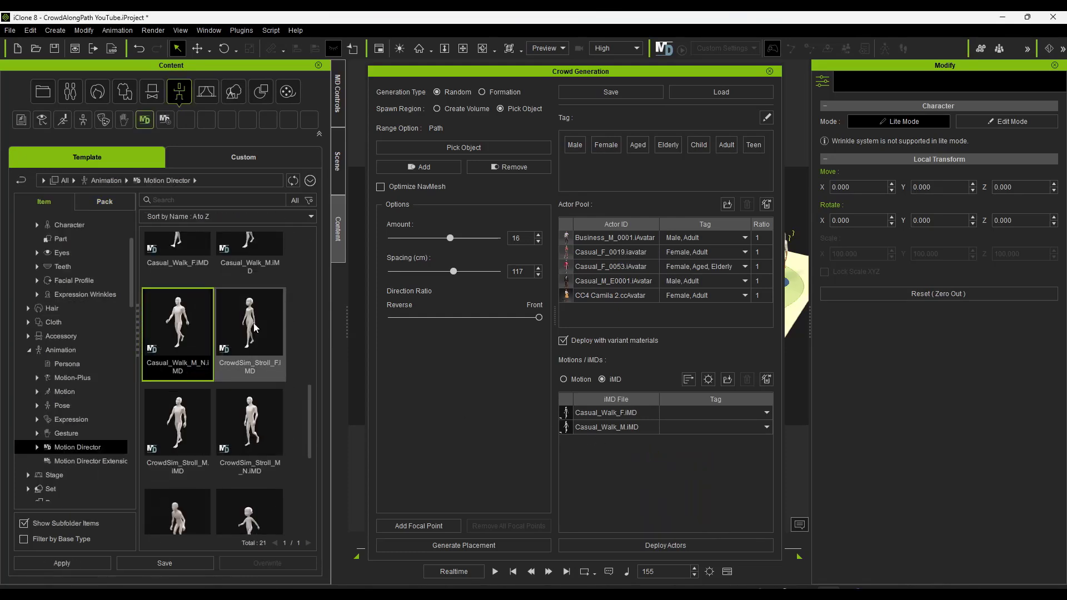
left_click_drag(250, 334, 625, 458)
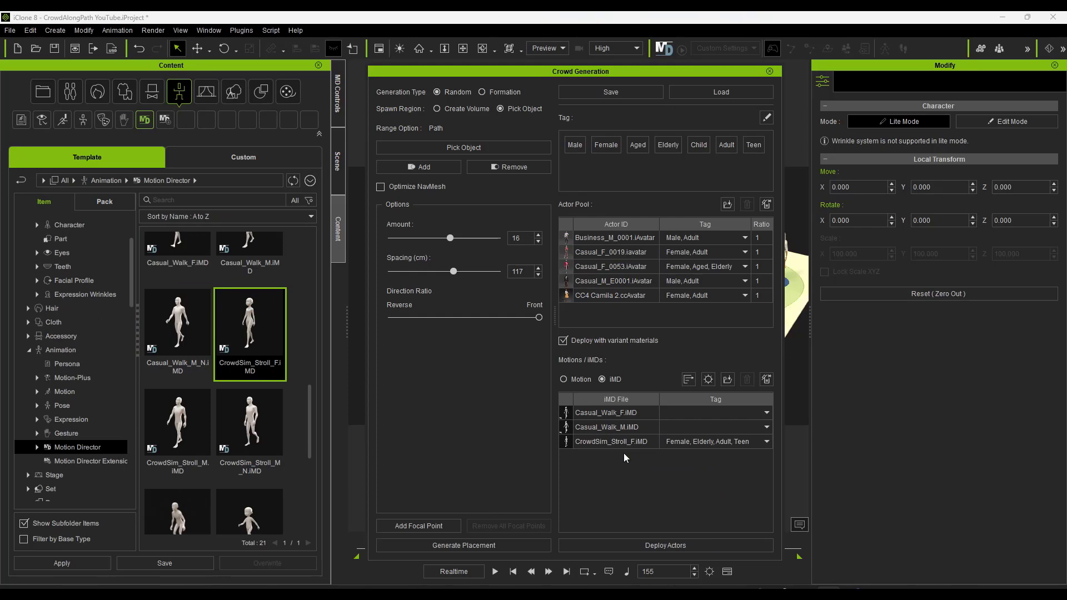
left_click_drag(181, 424, 600, 452)
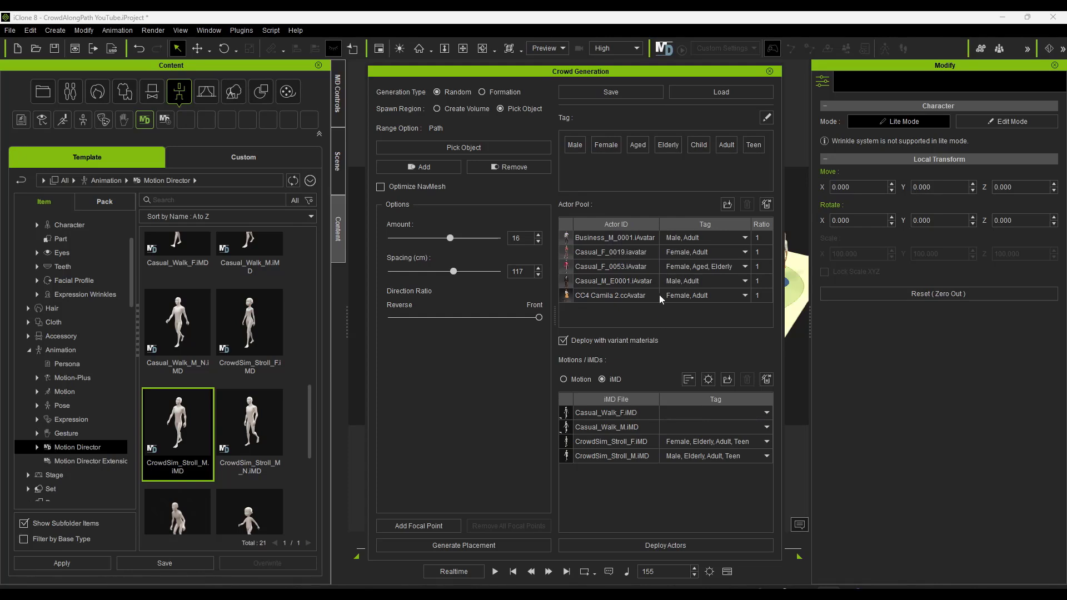
Tag Casual_Walk_F in the iMD list as Female
left_click(766, 413)
left_click(666, 441)
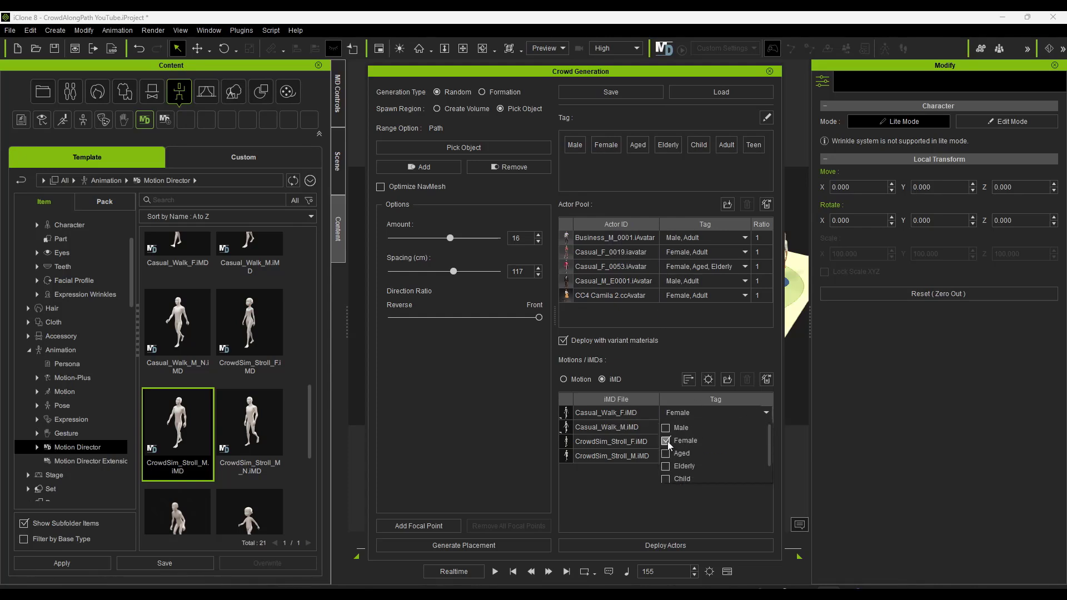
left_click(669, 402)
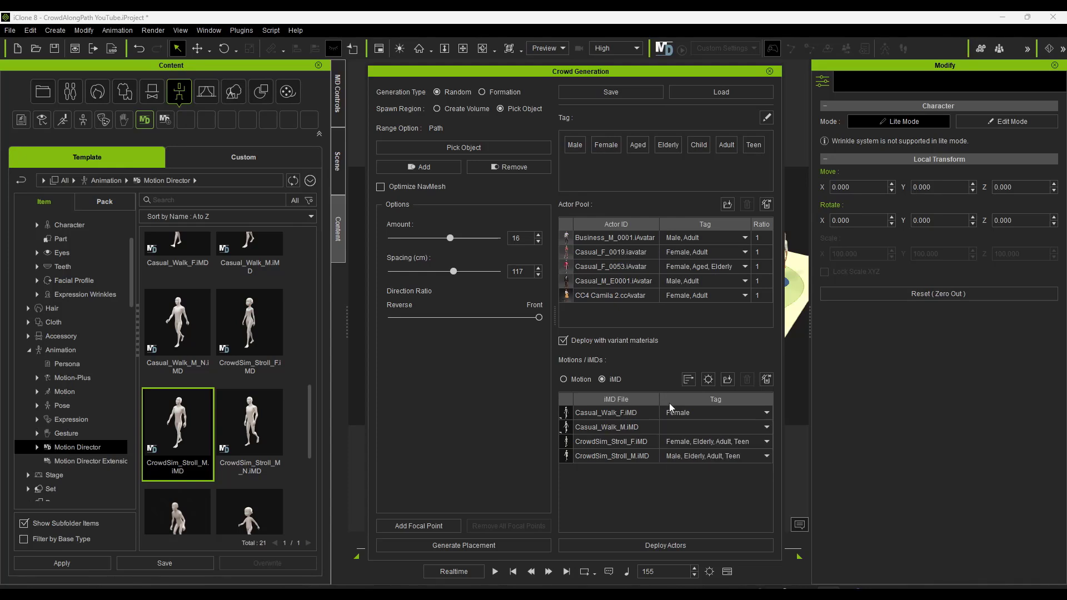
Tag Casual_Walk_M in the iMD list as Male and Adult
left_click(766, 427)
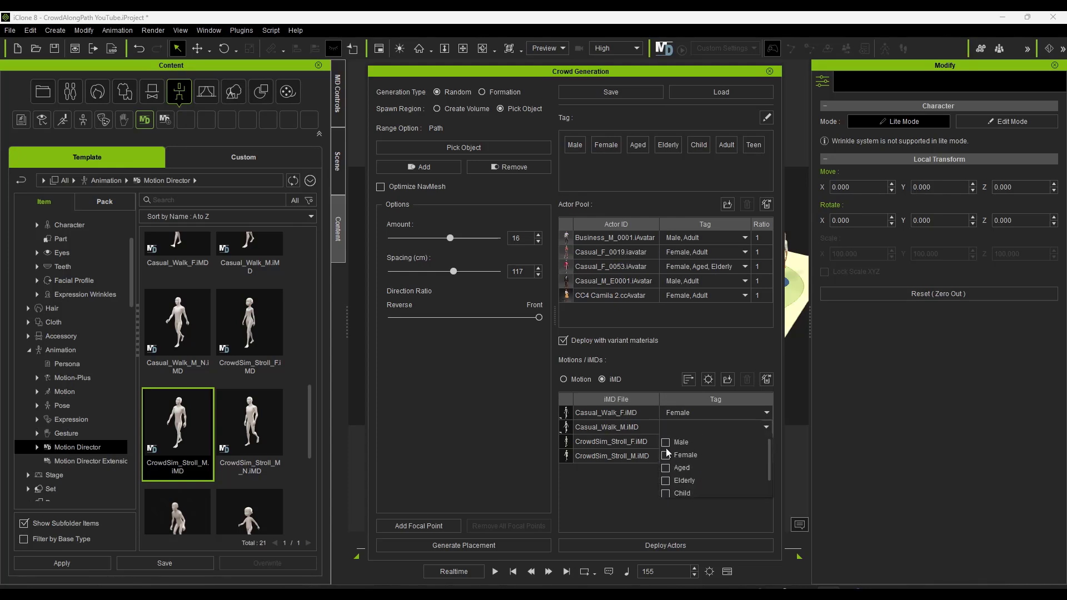
scroll(682, 478, "down", 1)
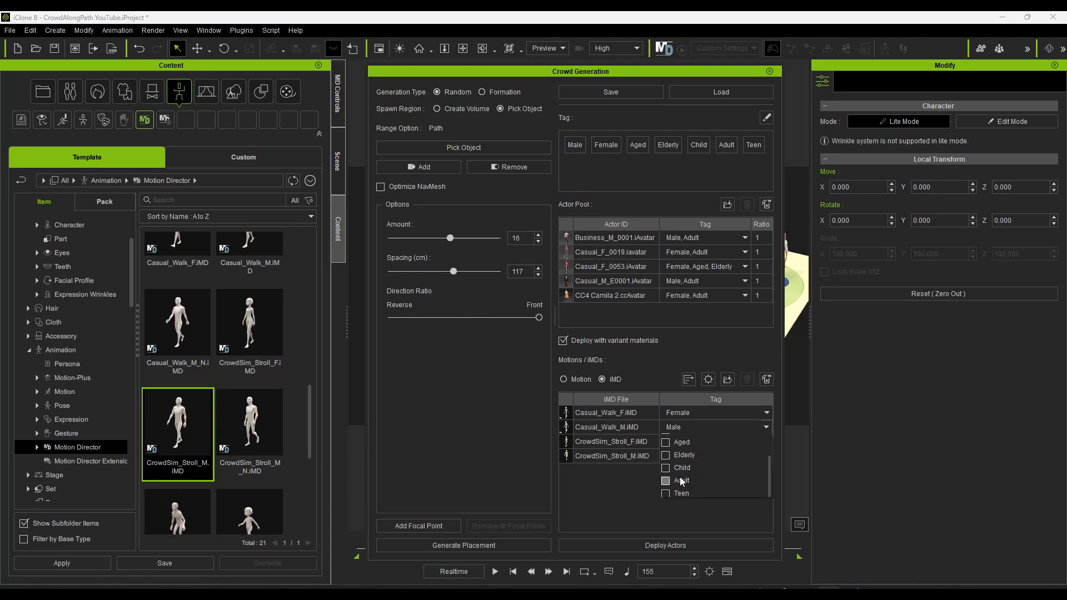
left_click(767, 426)
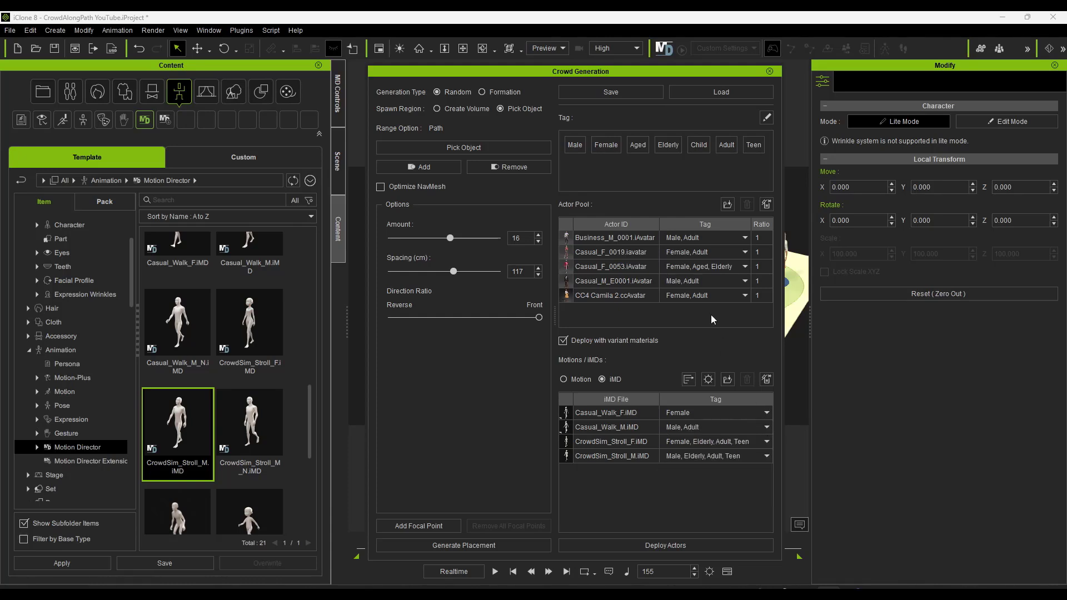
Add the Adult tag to Casual_Walk_F in the iMD list
left_click(767, 413)
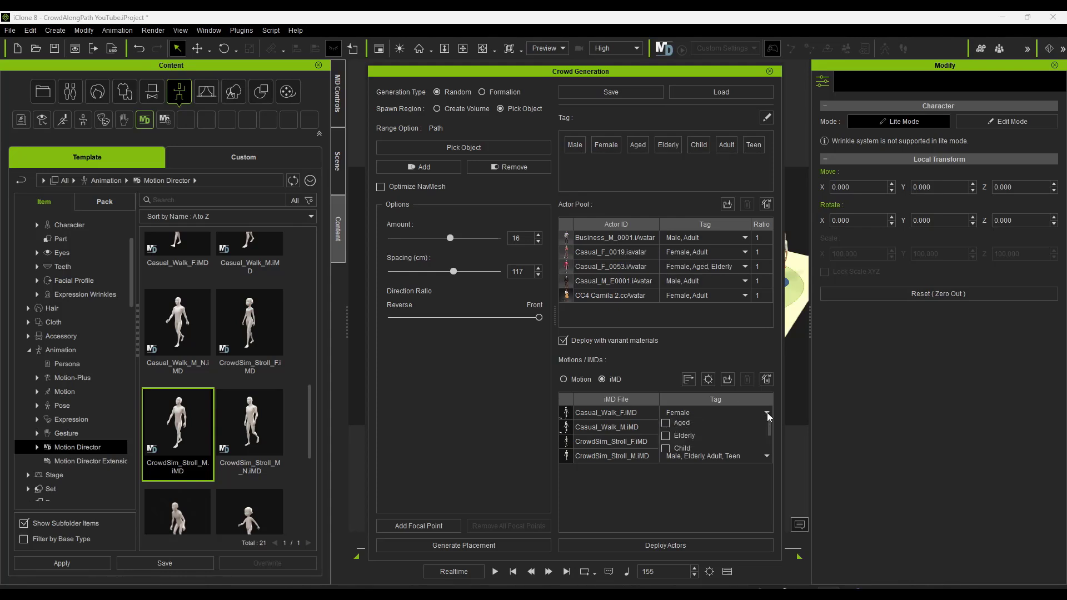
scroll(679, 455, "down", 1)
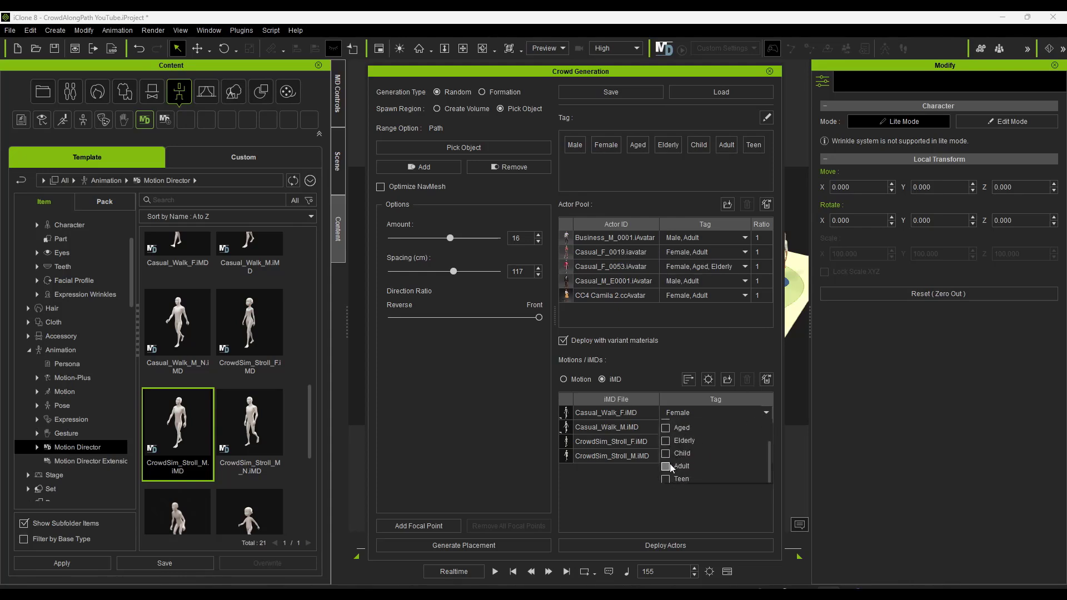
left_click(668, 465)
left_click(673, 354)
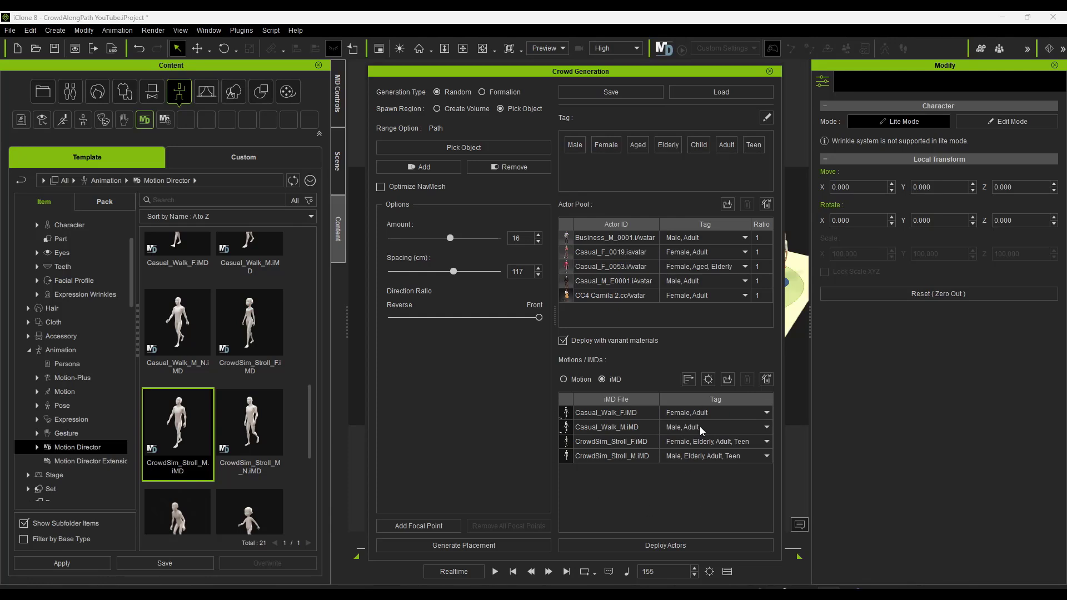
Move the crowd generator clear of the viewport and save the project
left_click_drag(590, 77, 277, 76)
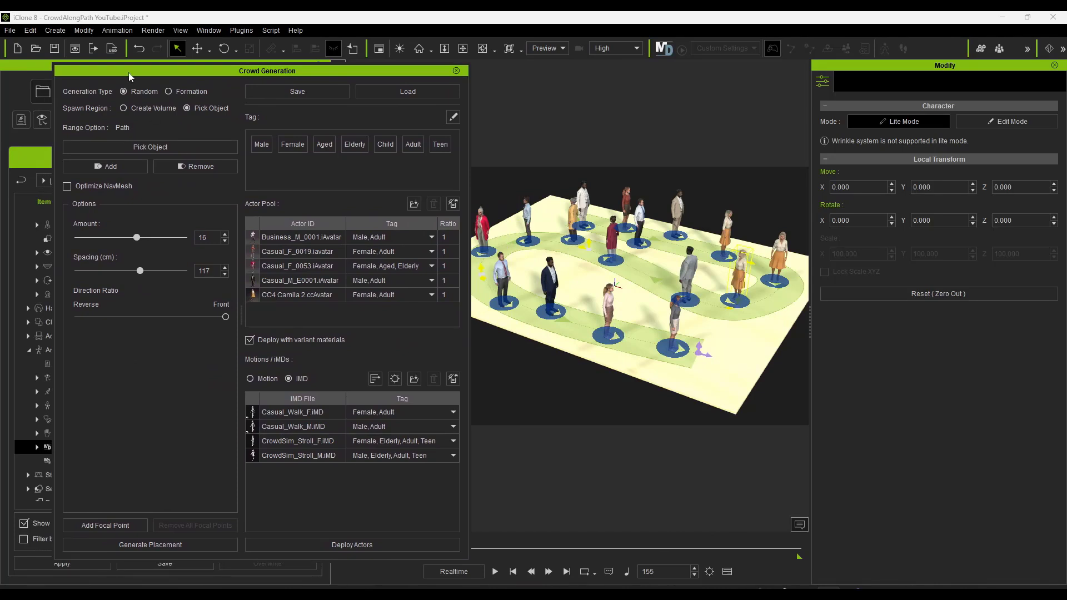
left_click(10, 30)
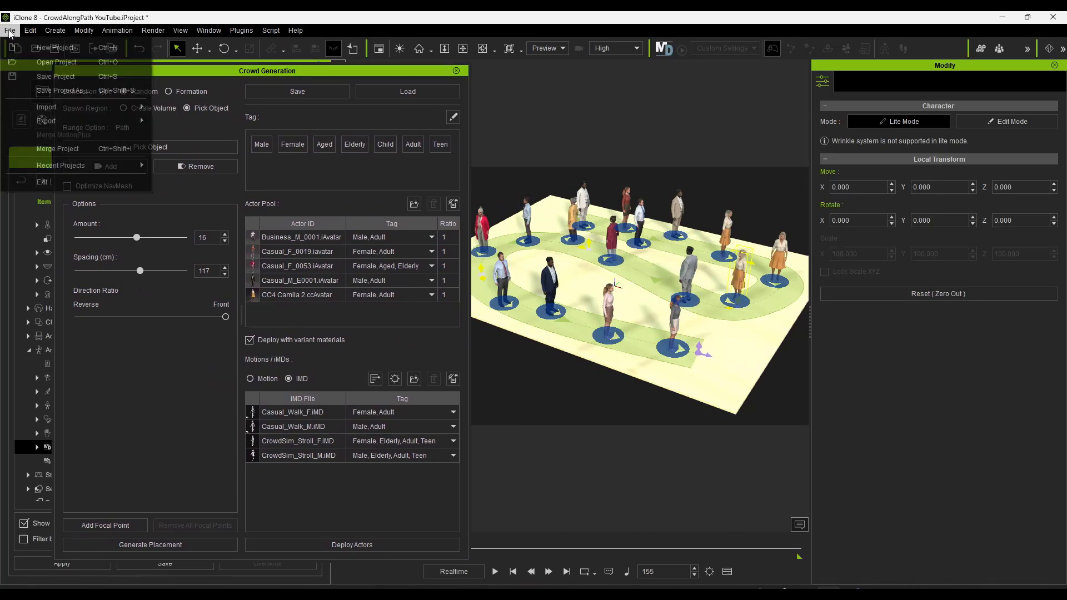
left_click(49, 78)
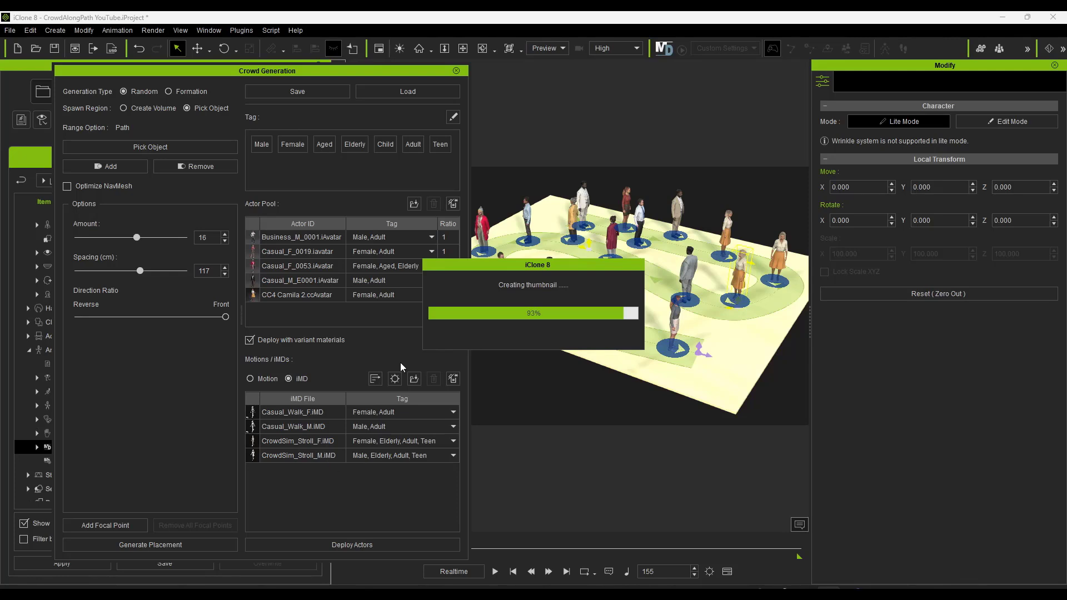
Deploy the tagged actors on the crowd's path placement and switch from the crowd generator to the Motion Director controls
left_click(345, 545)
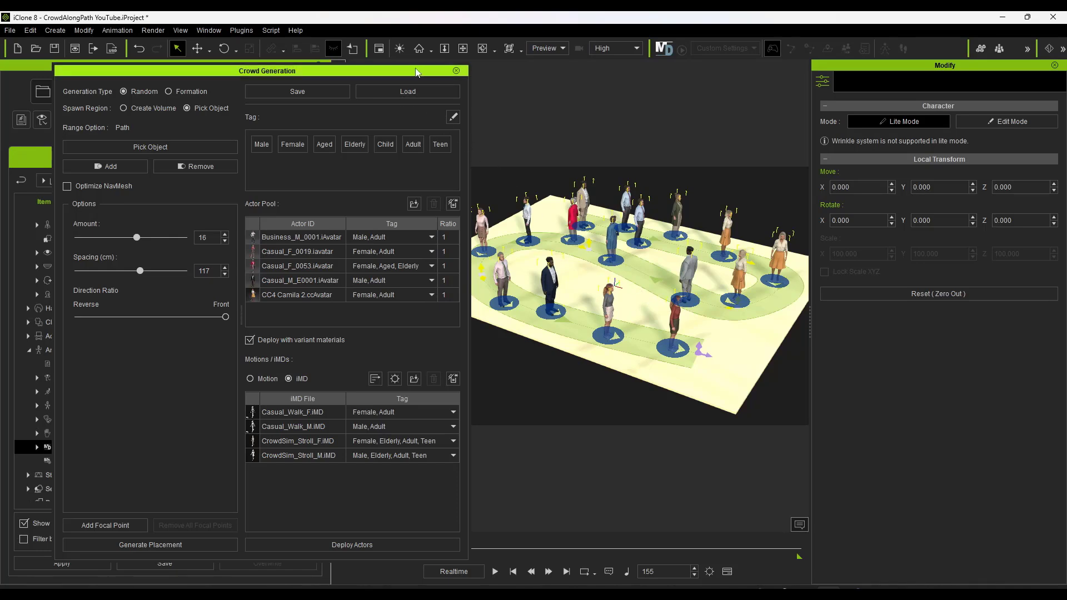
left_click(456, 70)
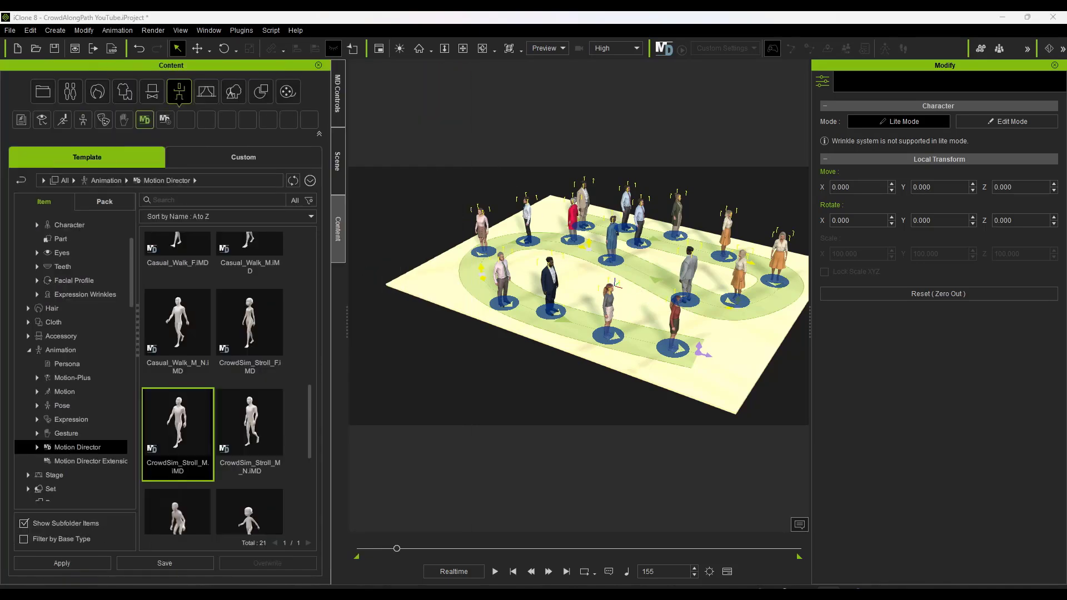
left_click(338, 91)
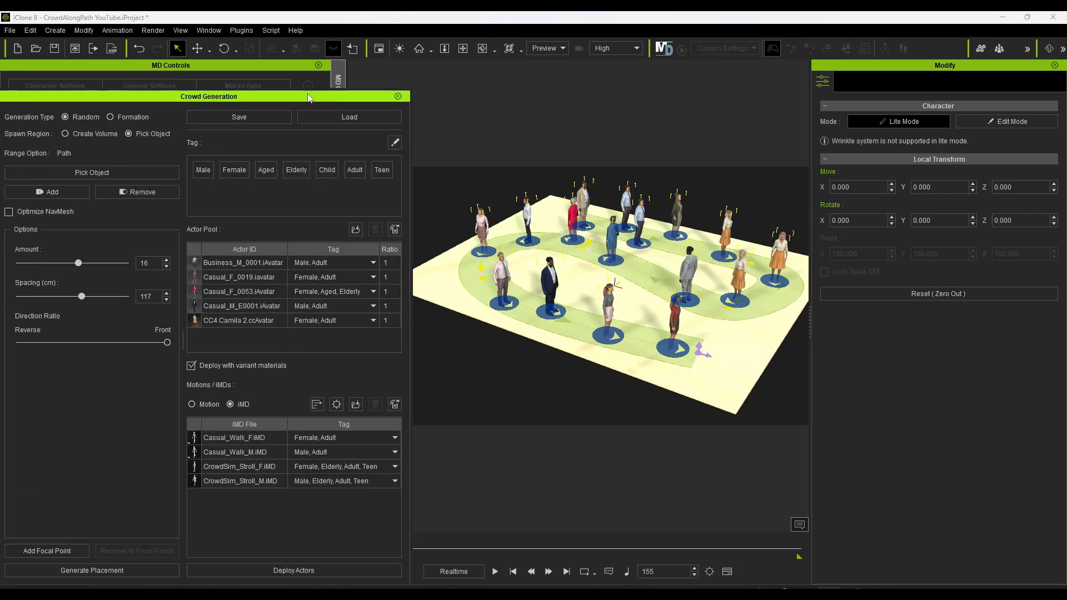
left_click_drag(411, 102, 436, 71)
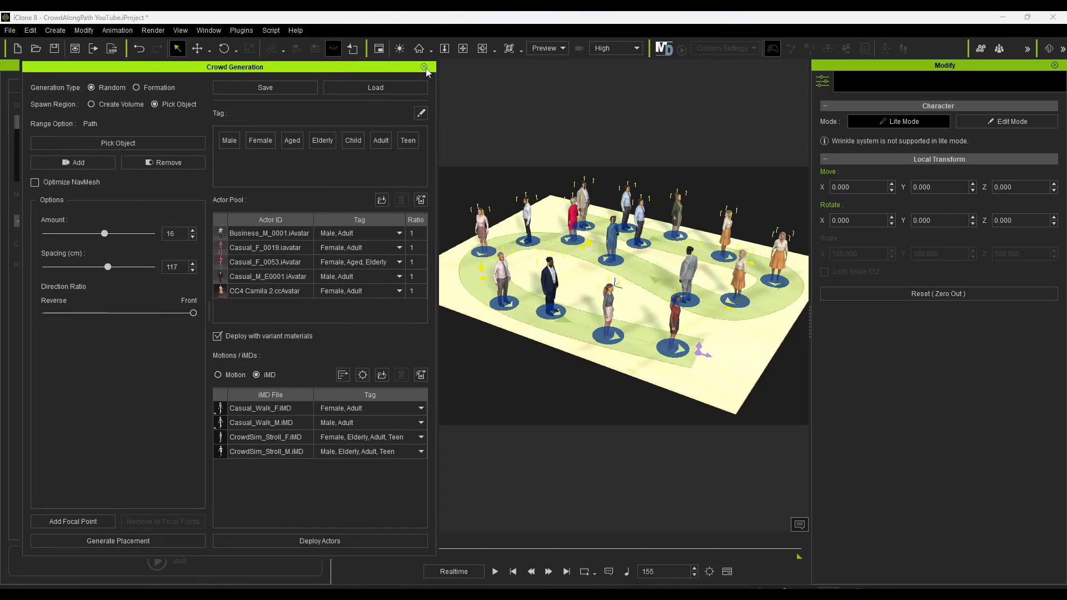
left_click(426, 68)
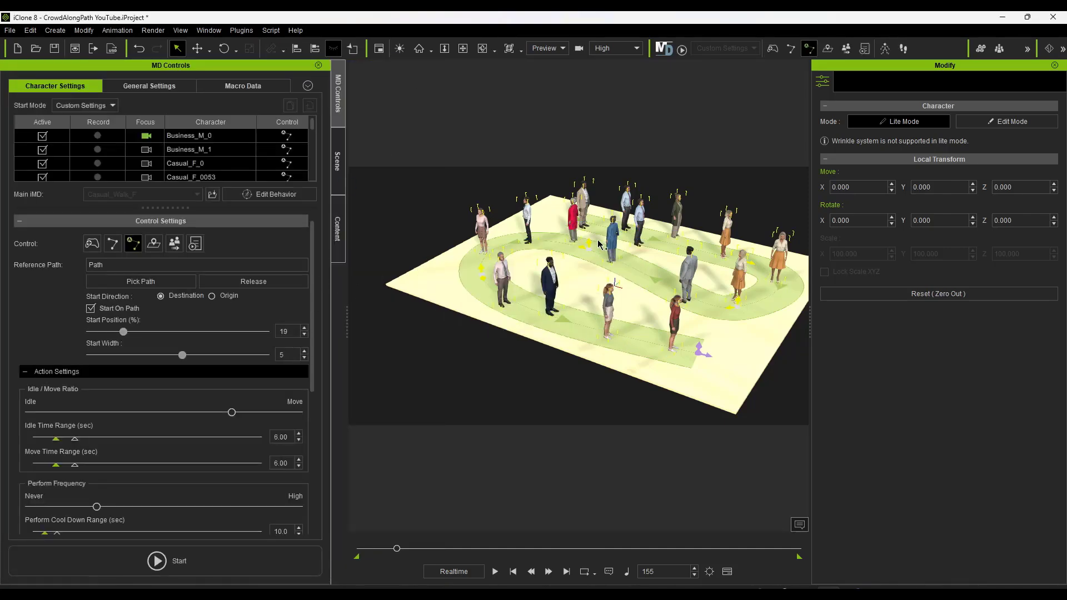
Preview the crowd walking along the path in a Motion Director simulation without recording, and end the simulation
scroll(578, 300, "up", 3)
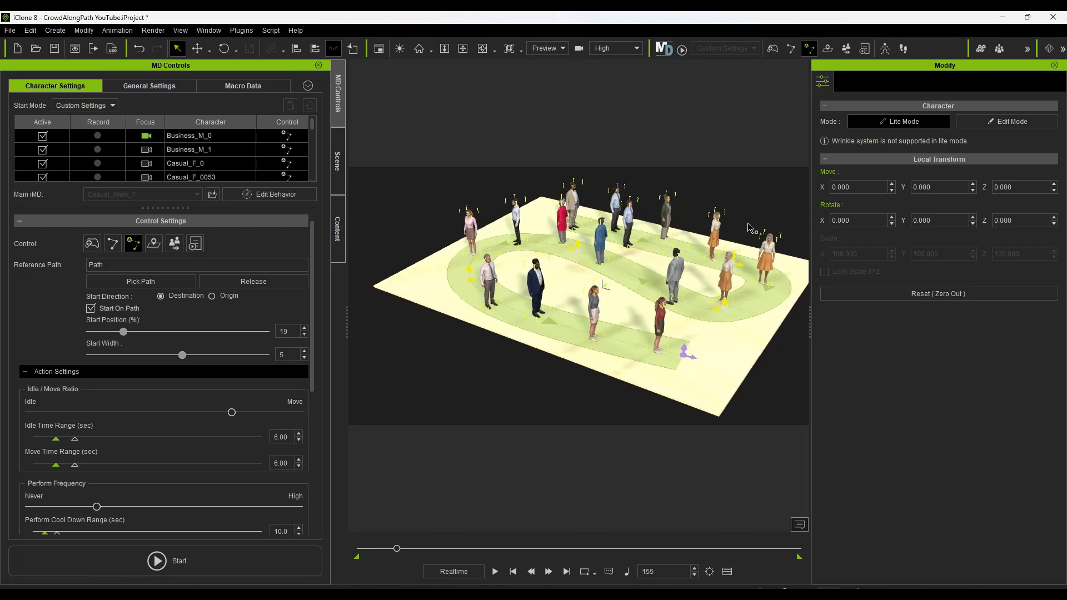
left_click(175, 565)
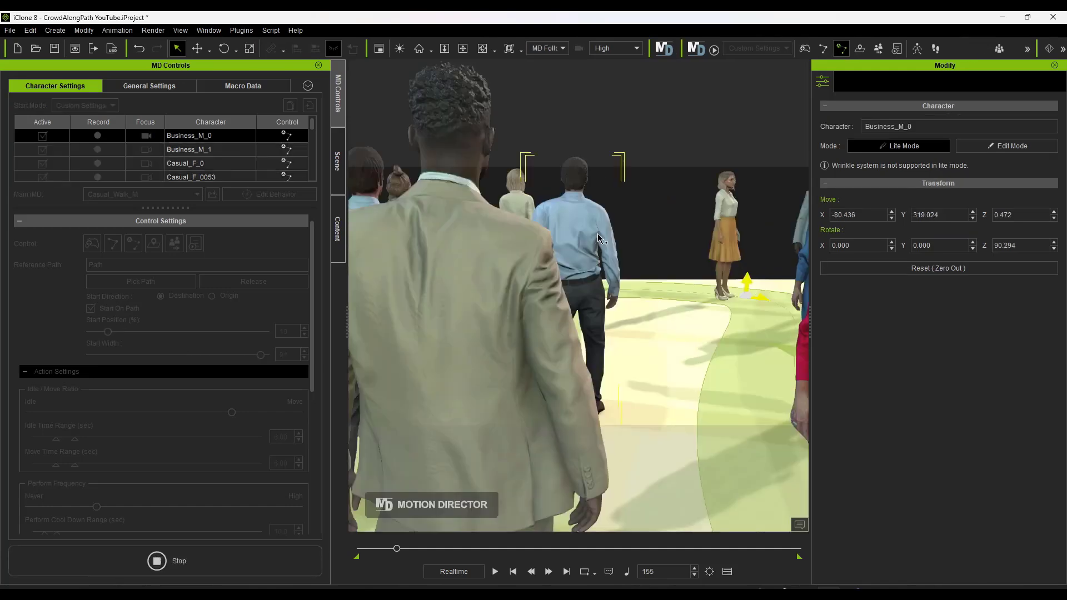
scroll(563, 361, "down", 5)
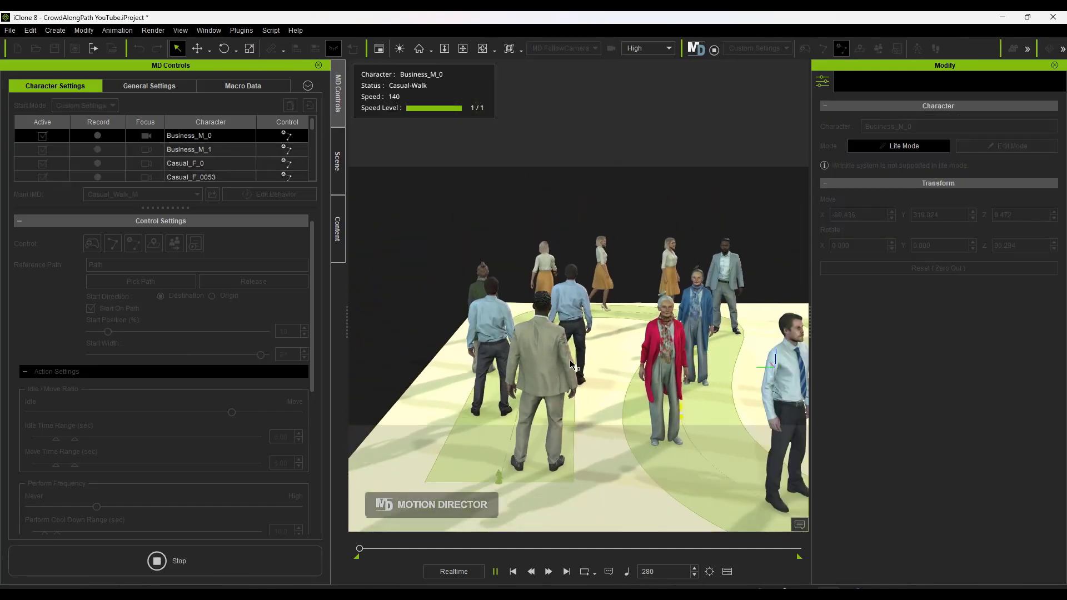
scroll(652, 388, "down", 5)
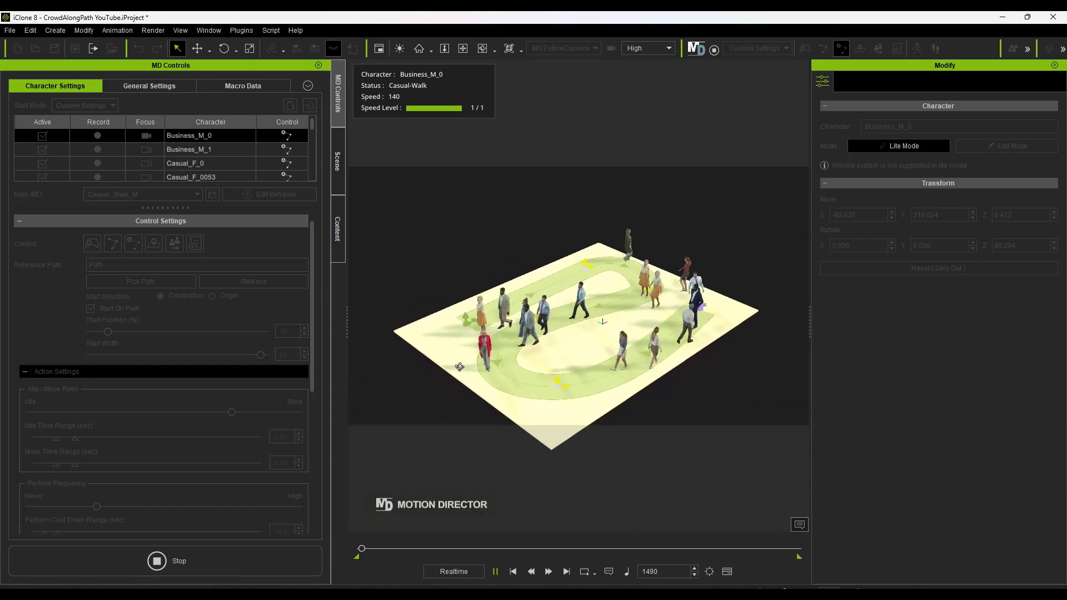
right_click_drag(513, 337, 558, 314)
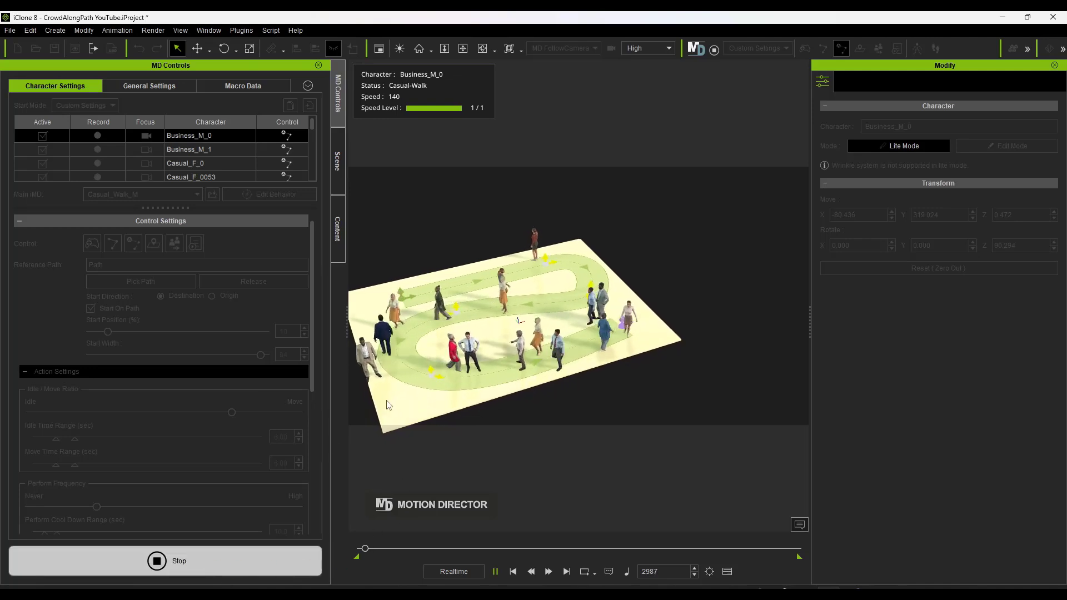
key("Escape")
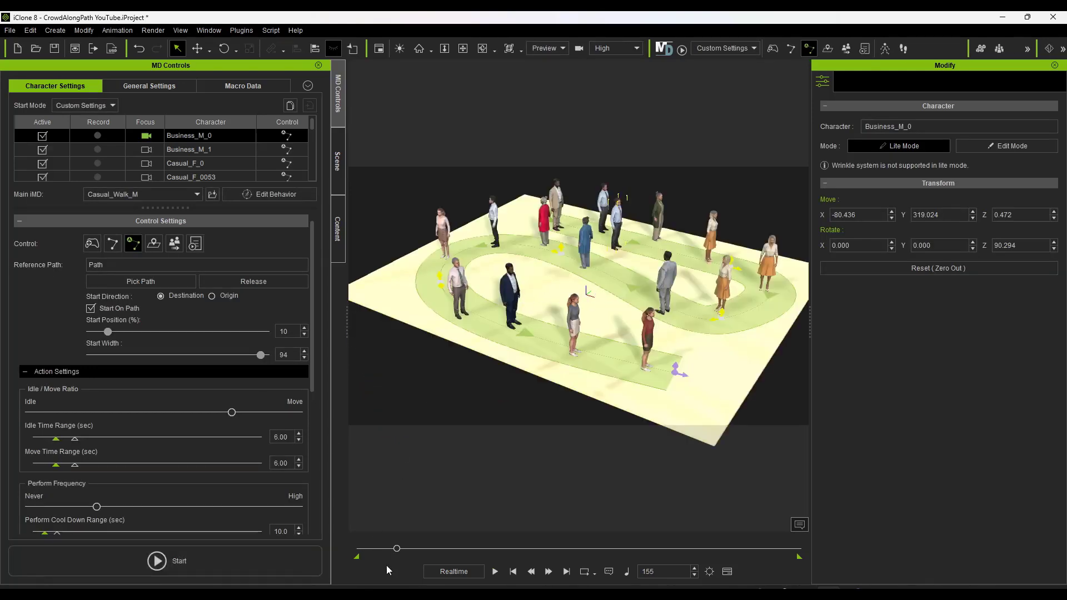
Return the timeline to frame 0 and arm all crowd characters for Motion Director recording
left_click_drag(397, 548, 341, 555)
scroll(115, 166, "down", 5)
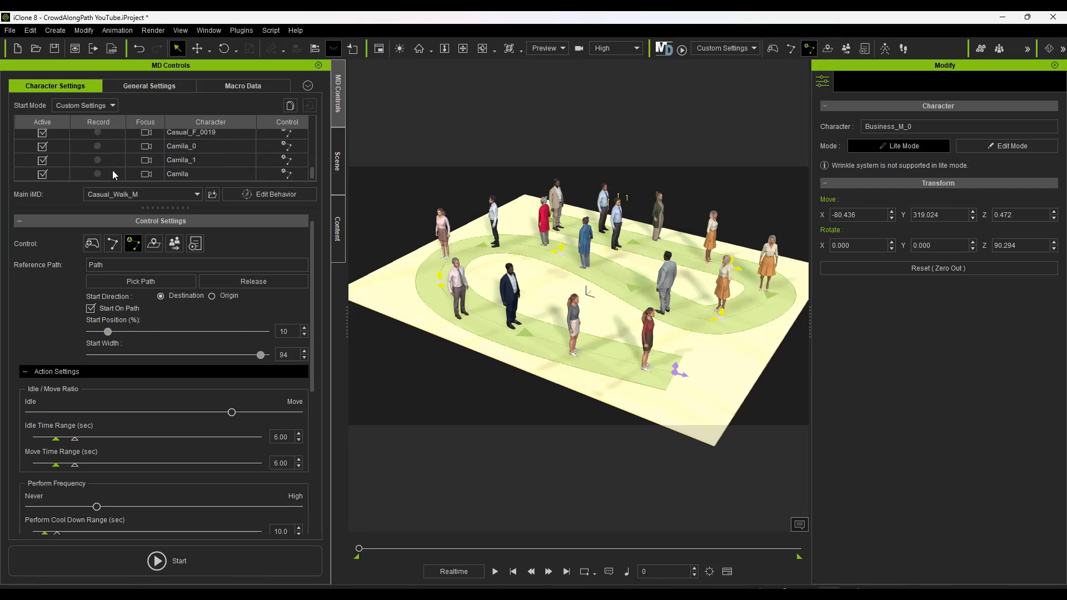
left_click(111, 174, "shift")
scroll(111, 165, "up", 5)
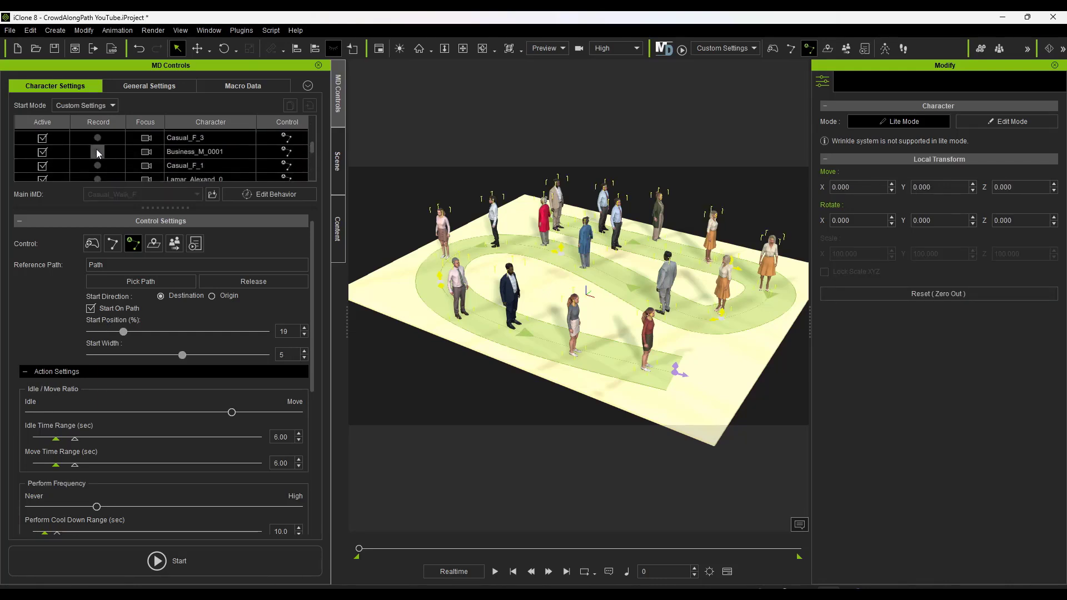
Record the whole crowd walking along the path with Motion Director, and end the recording after about 1,300 frames
left_click(174, 562)
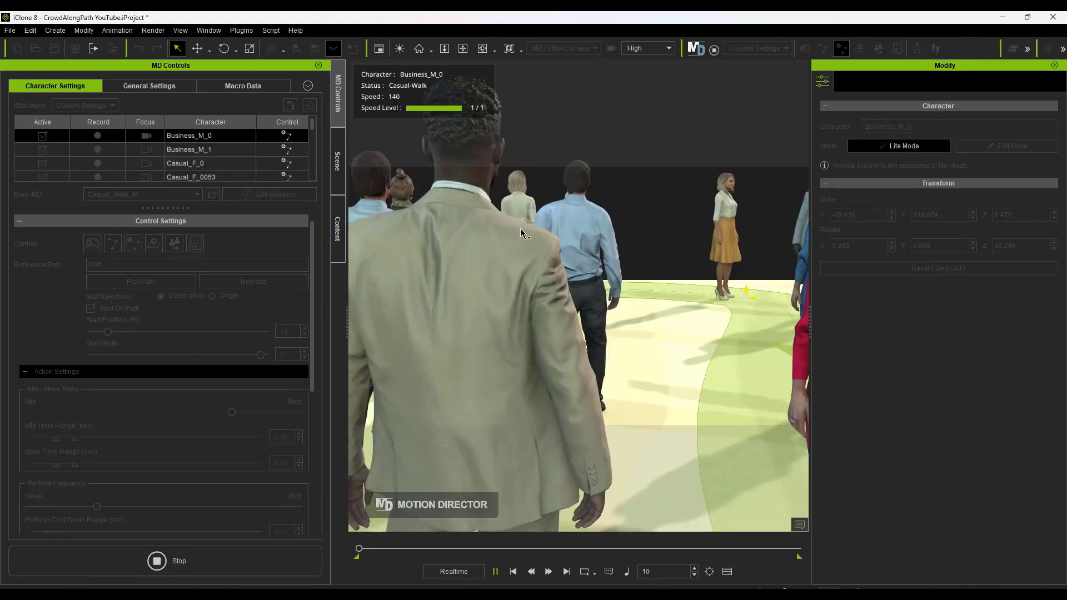
scroll(530, 358, "down", 10)
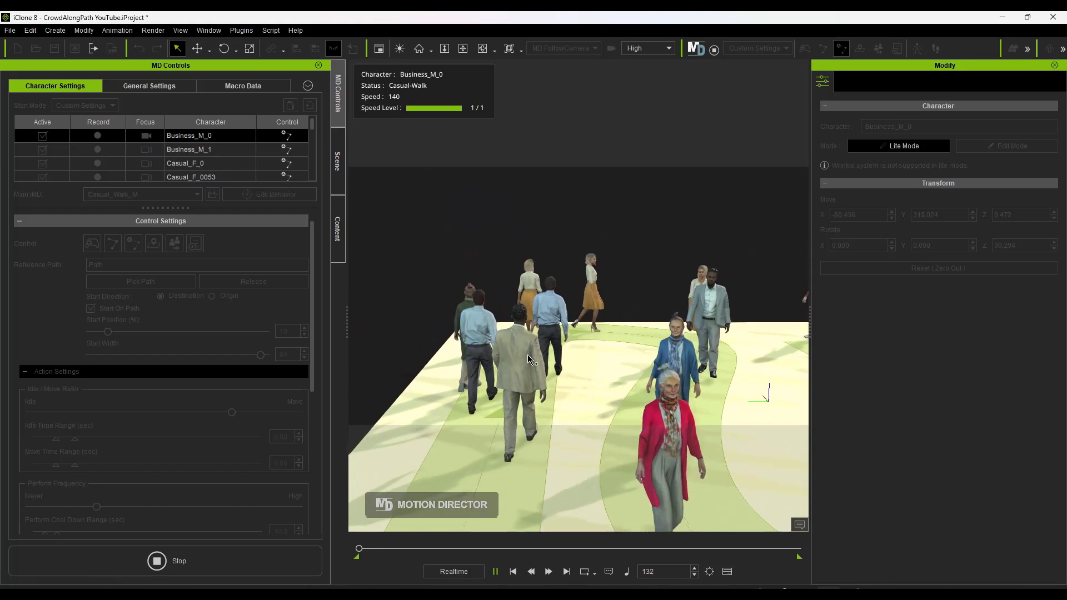
right_click_drag(543, 317, 607, 358)
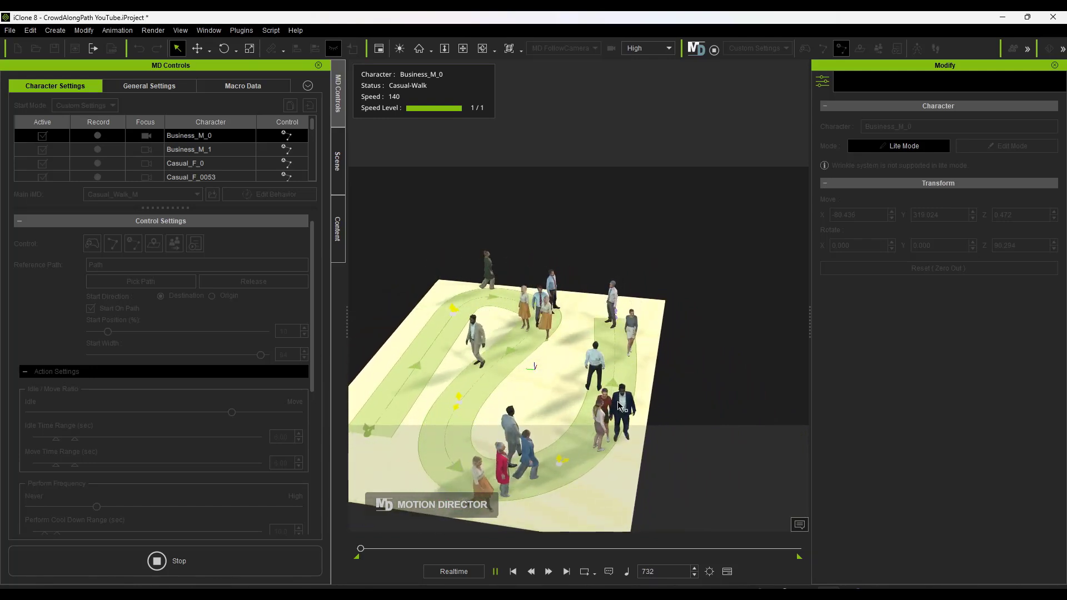
right_click_drag(620, 405, 578, 430)
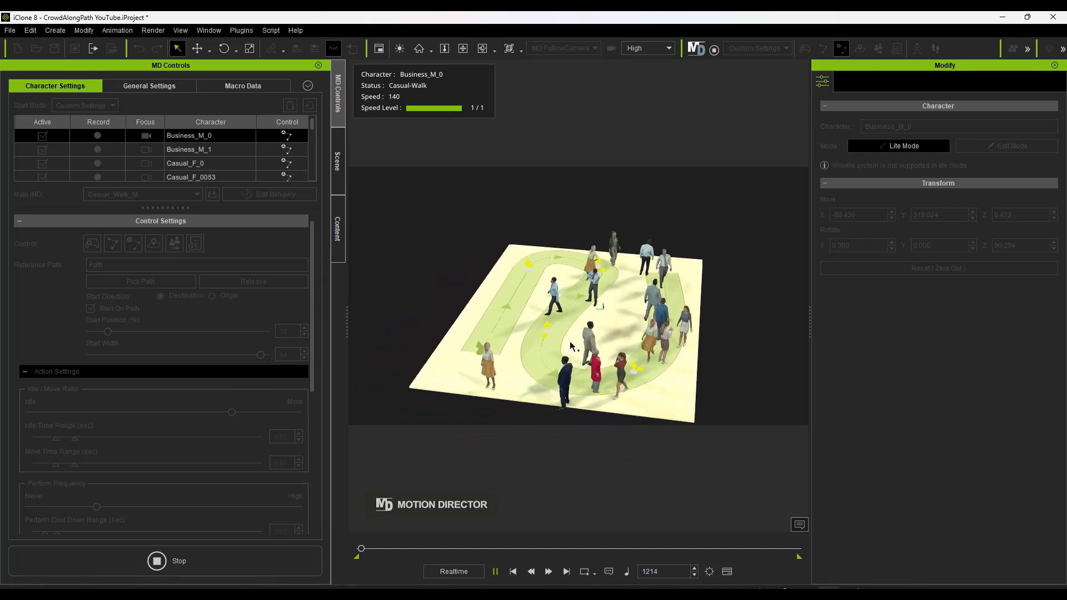
right_click_drag(585, 337, 556, 326)
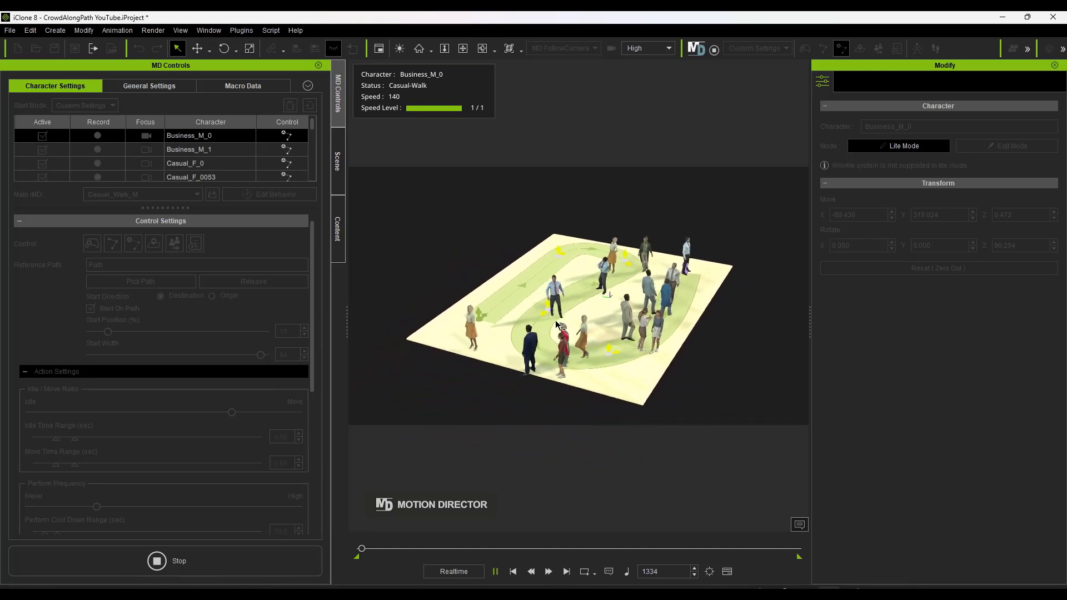
left_click(178, 562)
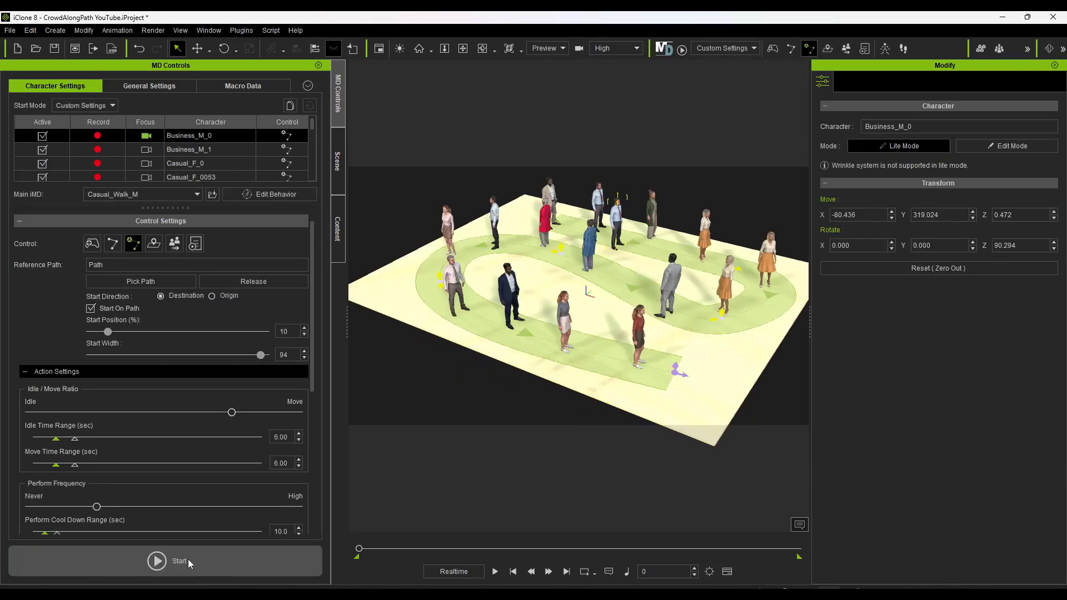
Play back the recorded crowd animation from the first frame and pause it to inspect the characters on the path
left_click(494, 572)
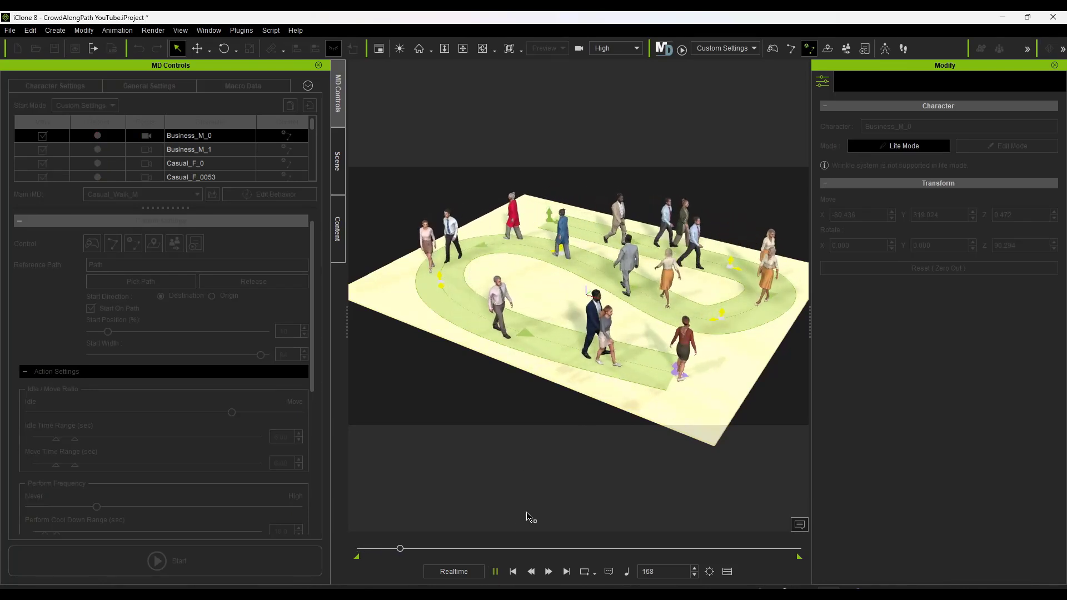
left_click(496, 572)
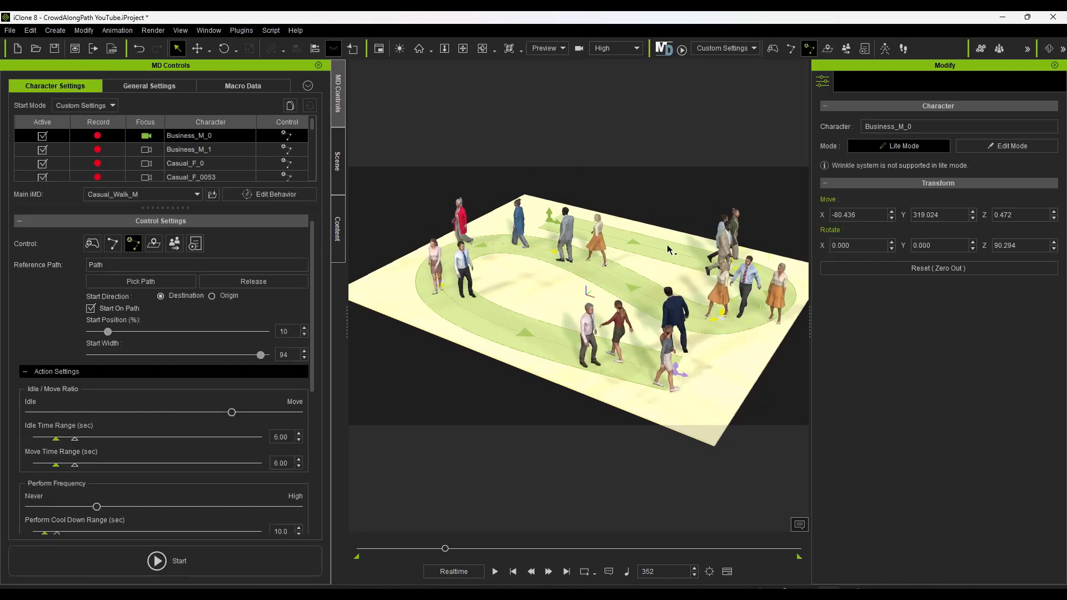
right_click_drag(552, 329, 581, 310)
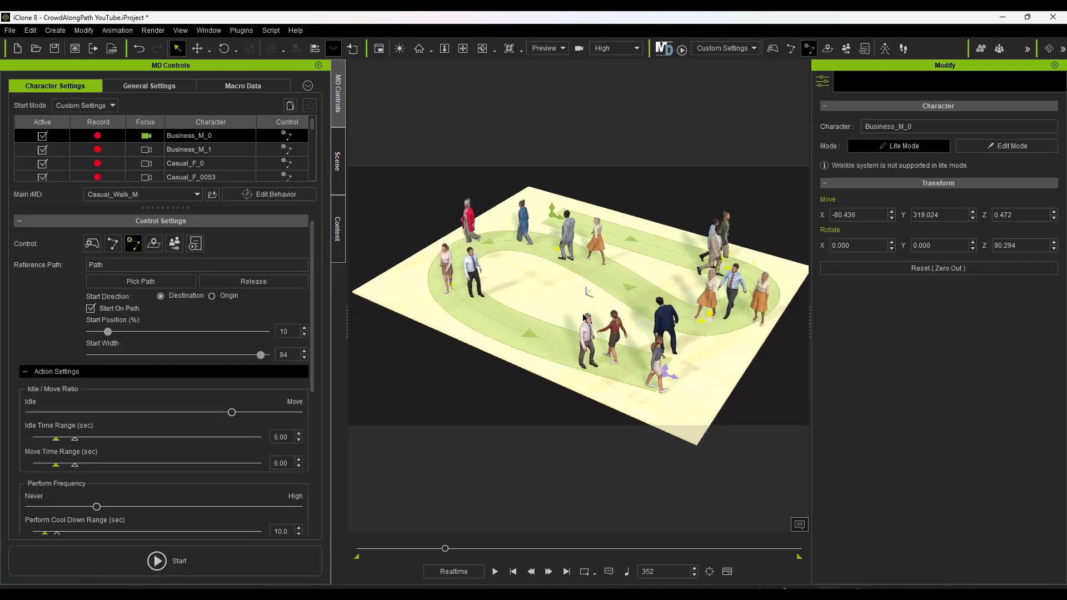